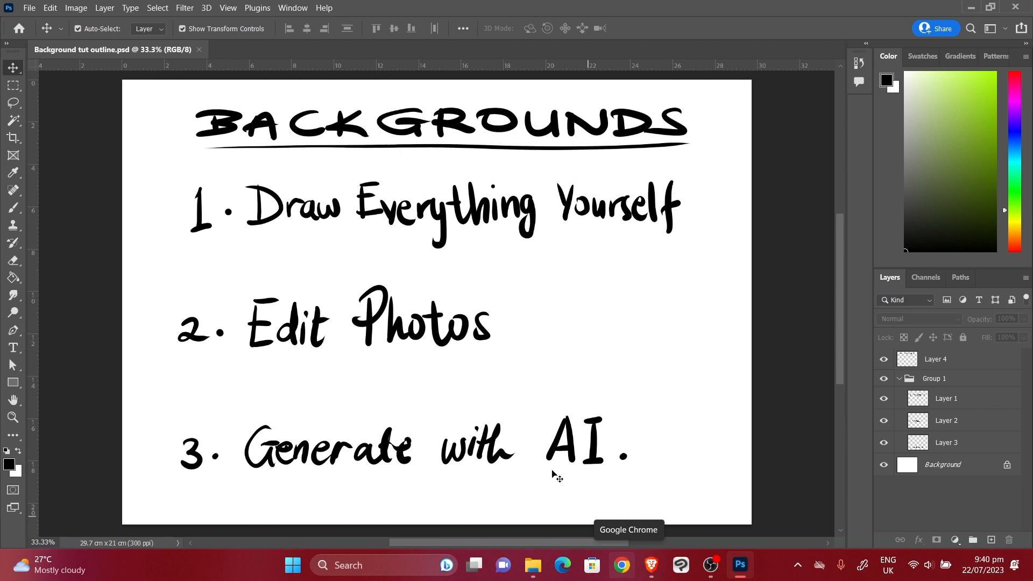
Switch to Google Chrome and open a browser profile for an image search
{"action": "left_click", "coordinate": [622, 564]}
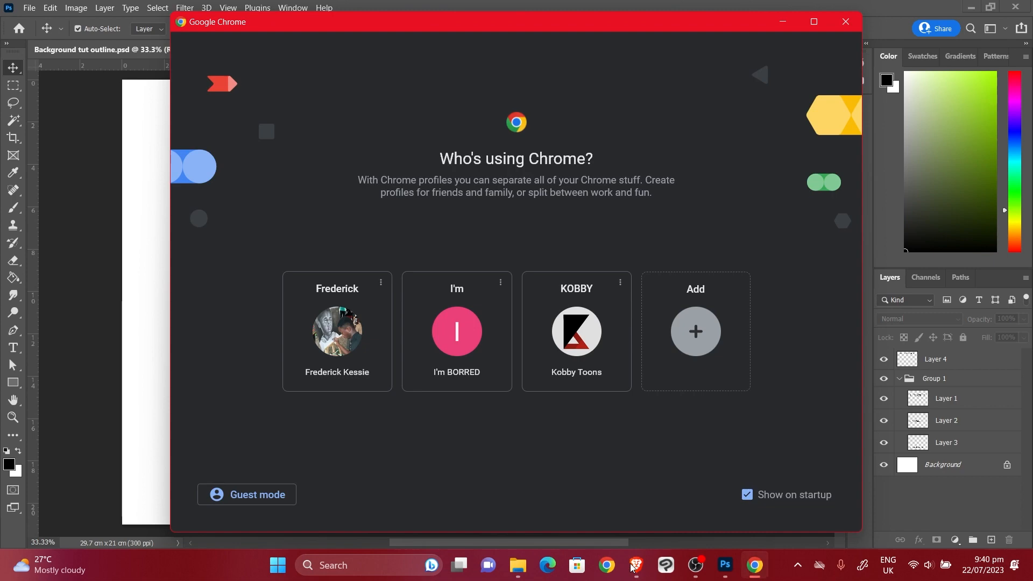
{"action": "left_click", "coordinate": [634, 395]}
{"action": "left_click", "coordinate": [485, 28]}
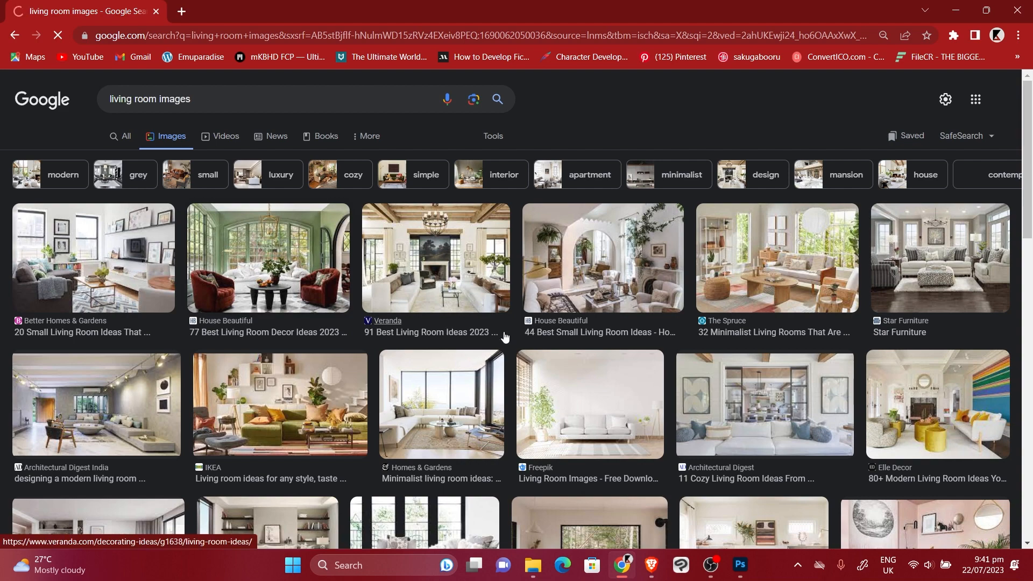
Browse the Google Images results for living room images to find a photo suitable as a background
{"action": "scroll", "coordinate": [504, 338], "scroll_direction": "down", "scroll_amount": 2}
{"action": "scroll", "coordinate": [505, 337], "scroll_direction": "down", "scroll_amount": 2}
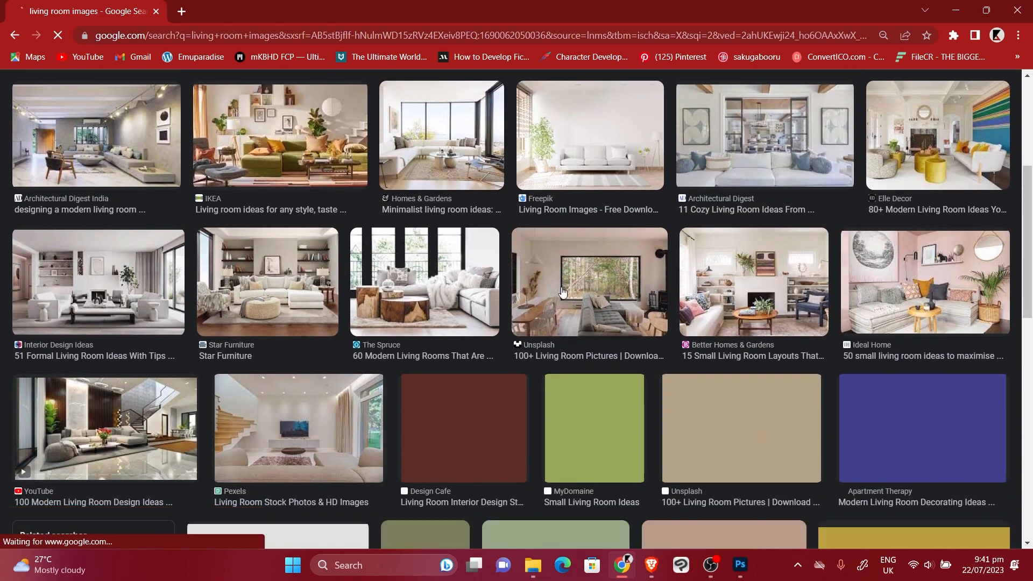
{"action": "scroll", "coordinate": [563, 293], "scroll_direction": "up", "scroll_amount": 2}
{"action": "scroll", "coordinate": [318, 317], "scroll_direction": "down", "scroll_amount": 2}
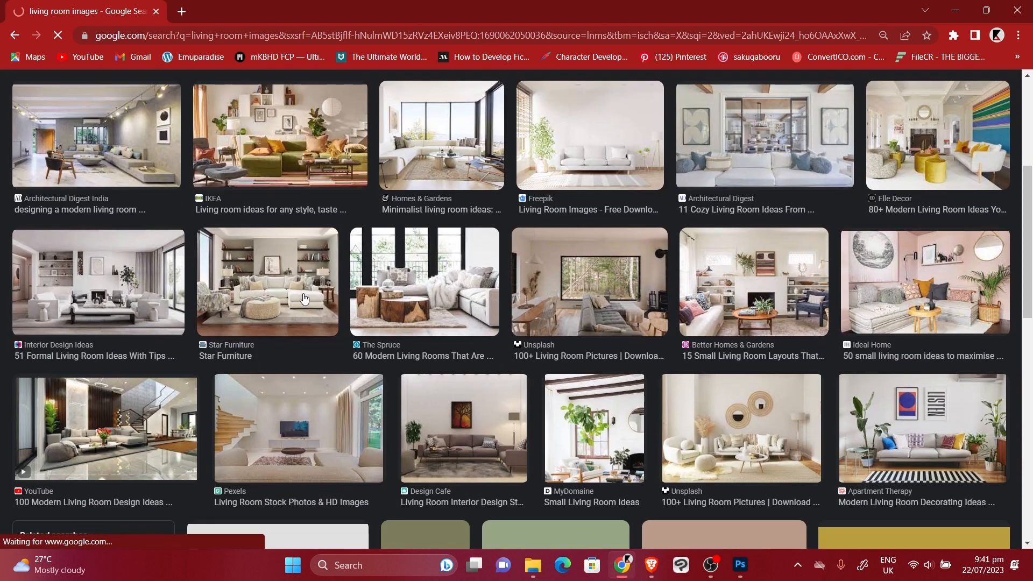
{"action": "scroll", "coordinate": [318, 318], "scroll_direction": "down", "scroll_amount": 5}
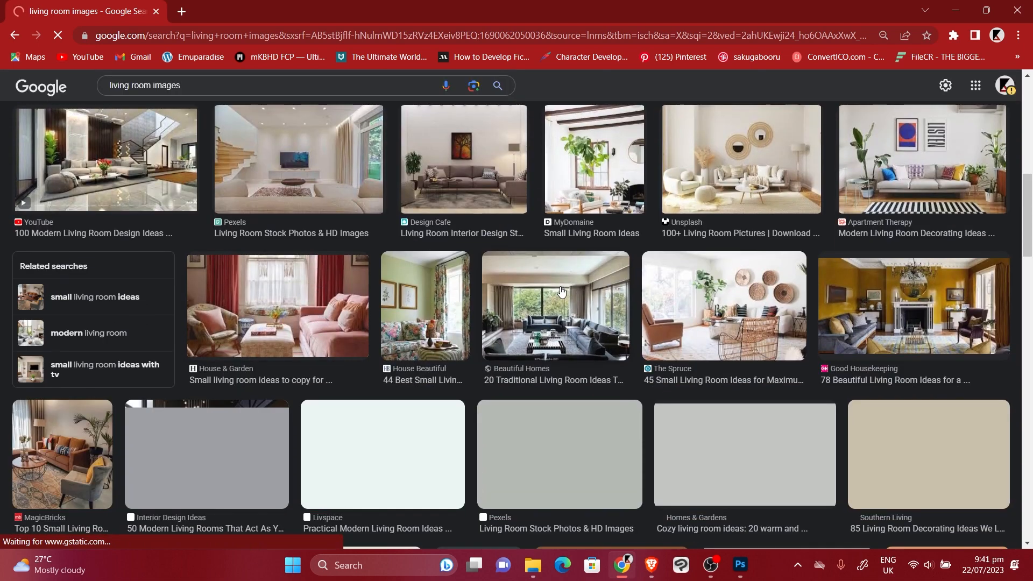
{"action": "scroll", "coordinate": [321, 286], "scroll_direction": "down", "scroll_amount": 2}
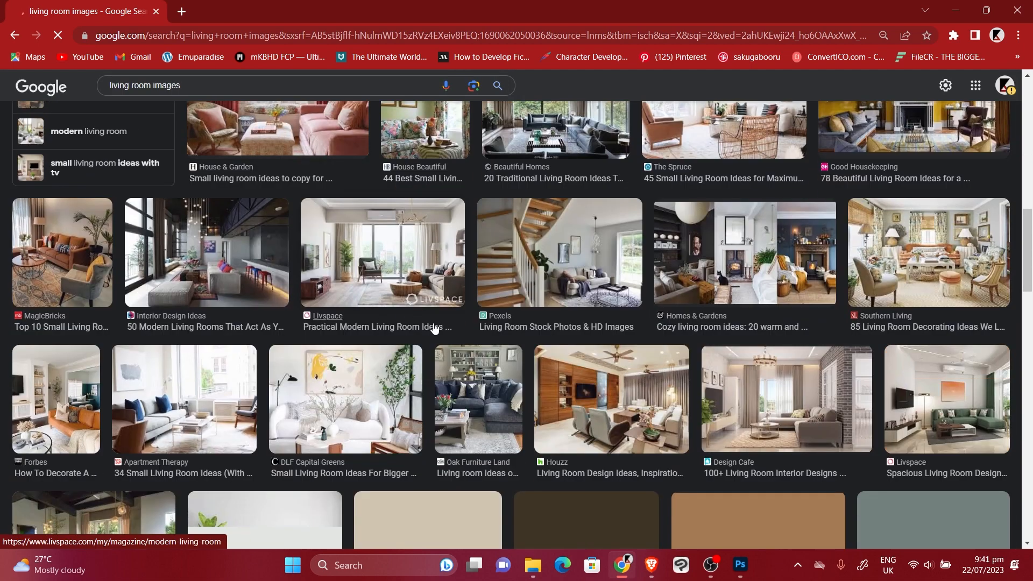
{"action": "scroll", "coordinate": [487, 337], "scroll_direction": "down", "scroll_amount": 1}
{"action": "scroll", "coordinate": [488, 337], "scroll_direction": "down", "scroll_amount": 2}
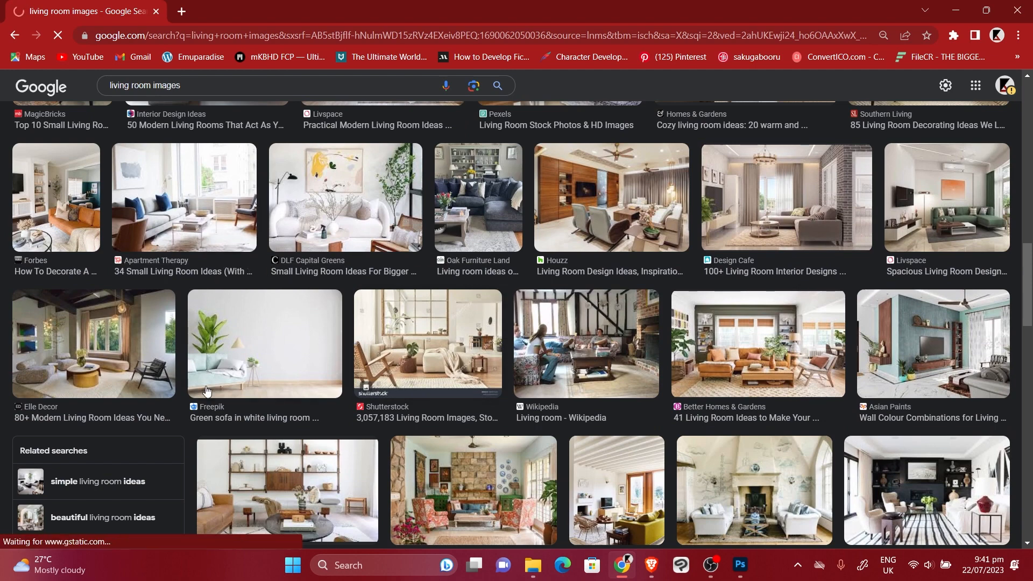
{"action": "scroll", "coordinate": [120, 252], "scroll_direction": "down", "scroll_amount": 8}
{"action": "left_click", "coordinate": [120, 252]}
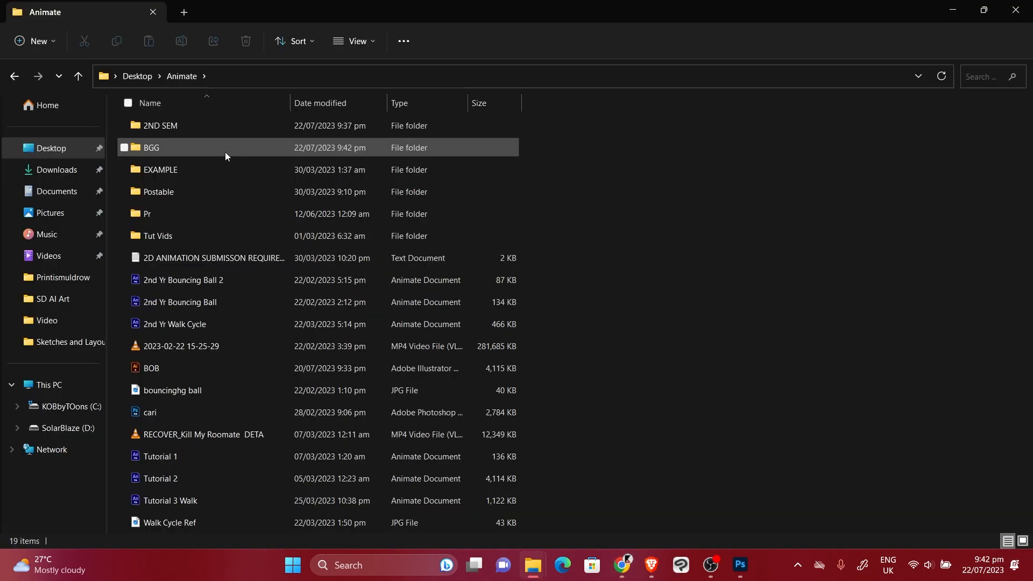
View the feature-LivingRoom photo from the BGG folder in a maximized image viewer, then close the viewer
{"action": "double_click", "coordinate": [225, 156]}
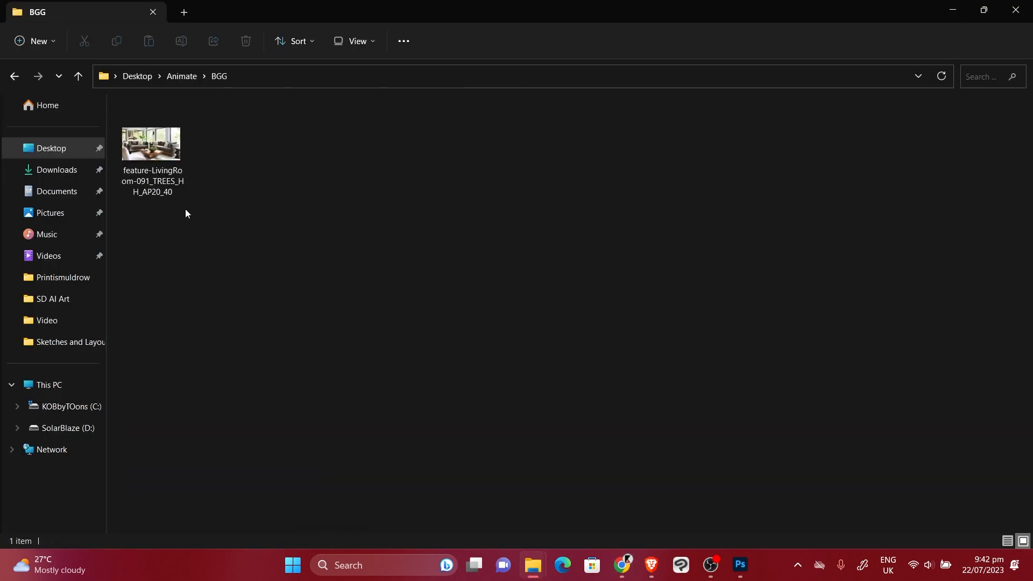
{"action": "double_click", "coordinate": [144, 172]}
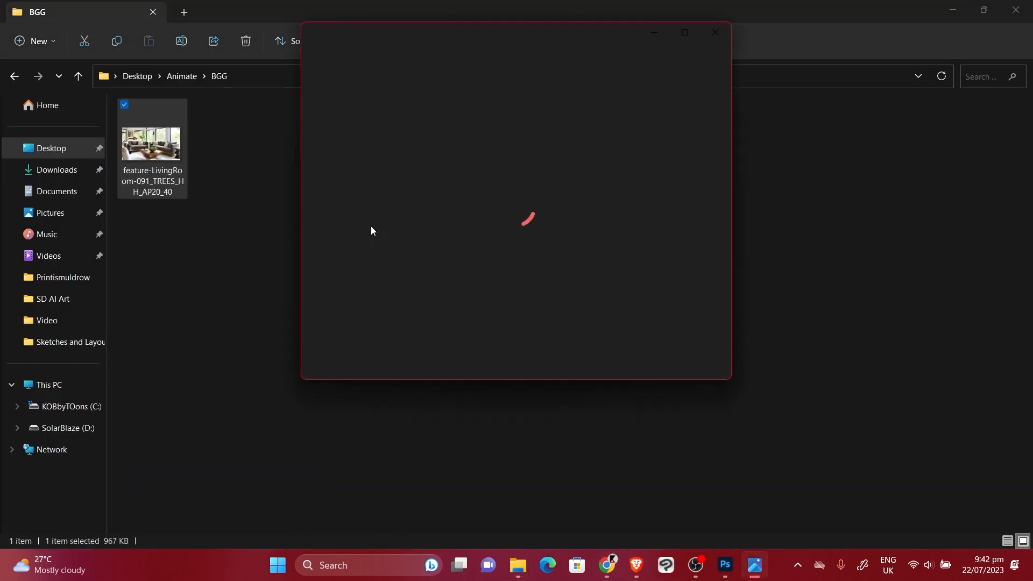
{"action": "scroll", "coordinate": [483, 181], "scroll_direction": "up", "scroll_amount": 2}
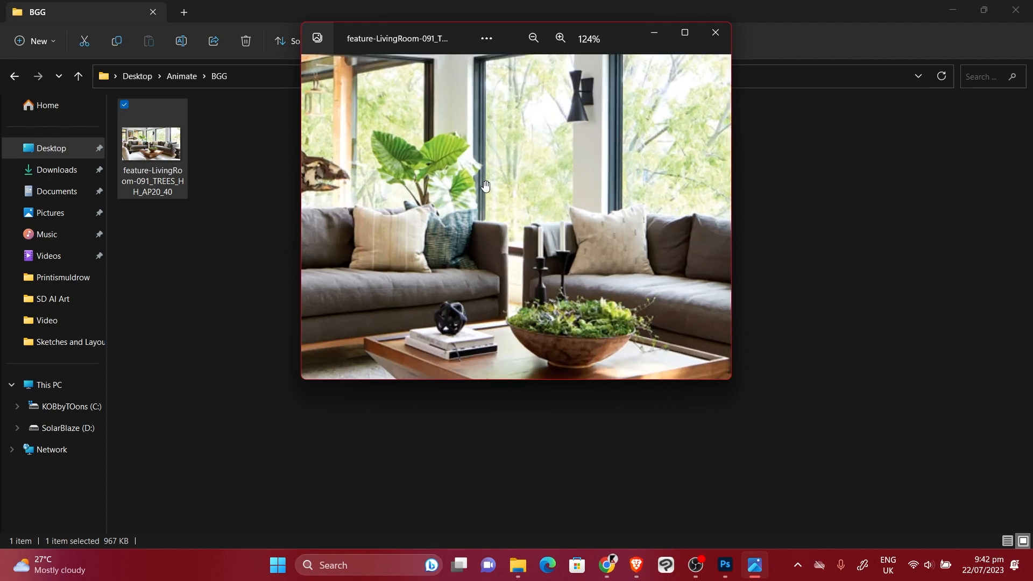
{"action": "left_click", "coordinate": [694, 30]}
{"action": "scroll", "coordinate": [499, 225], "scroll_direction": "down", "scroll_amount": 3}
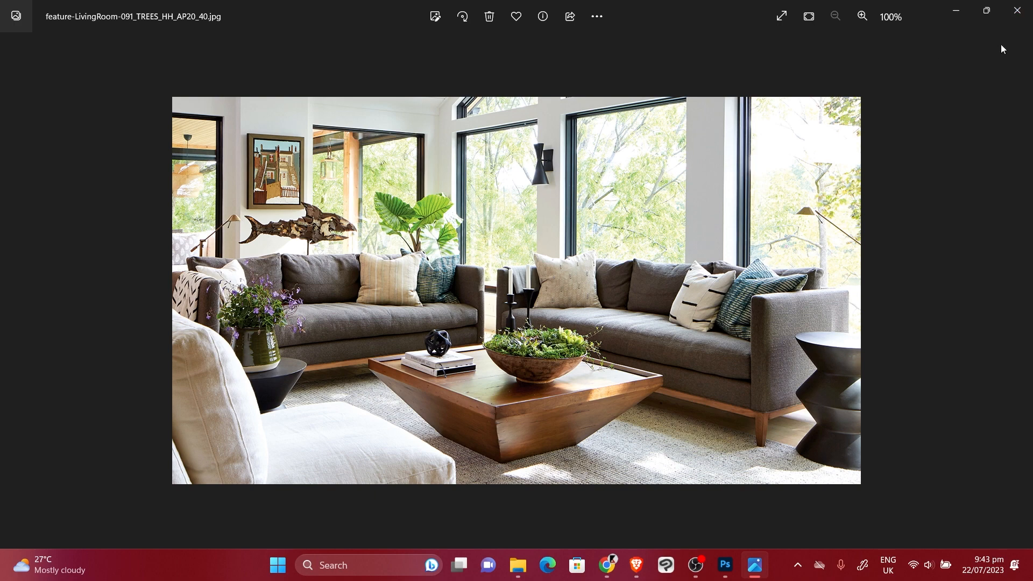
{"action": "left_click", "coordinate": [1017, 11]}
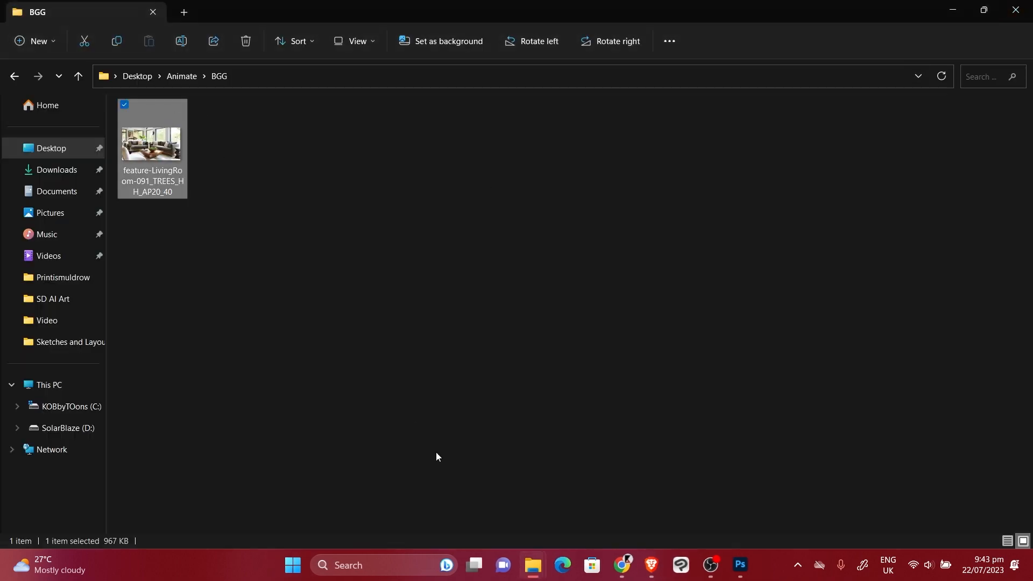
Switch to Photoshop and create a document from the Film & Video preset HDTV 1080p, 1920 x 1080 px at 72 ppi
{"action": "left_click", "coordinate": [751, 559]}
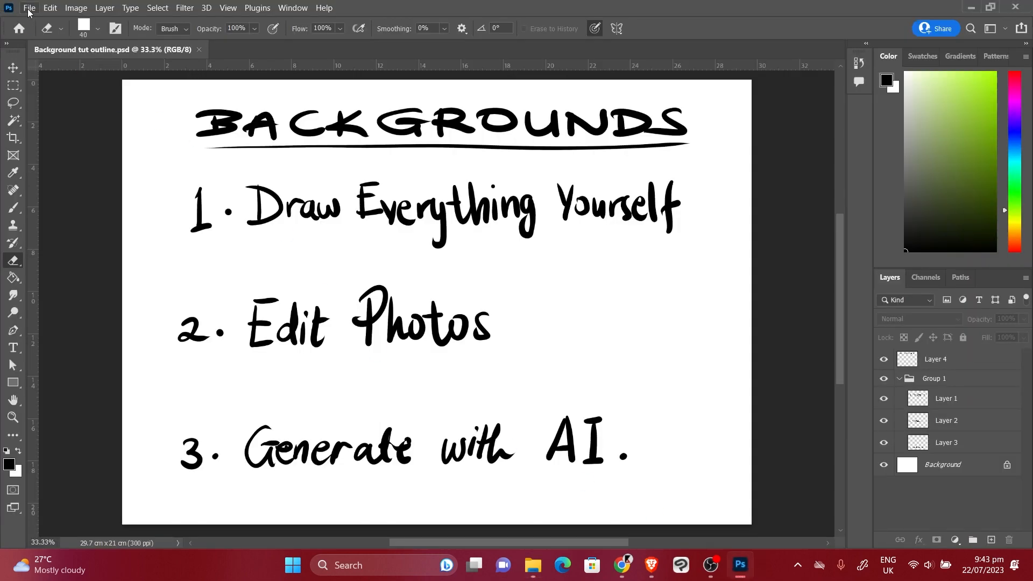
{"action": "left_click", "coordinate": [19, 28]}
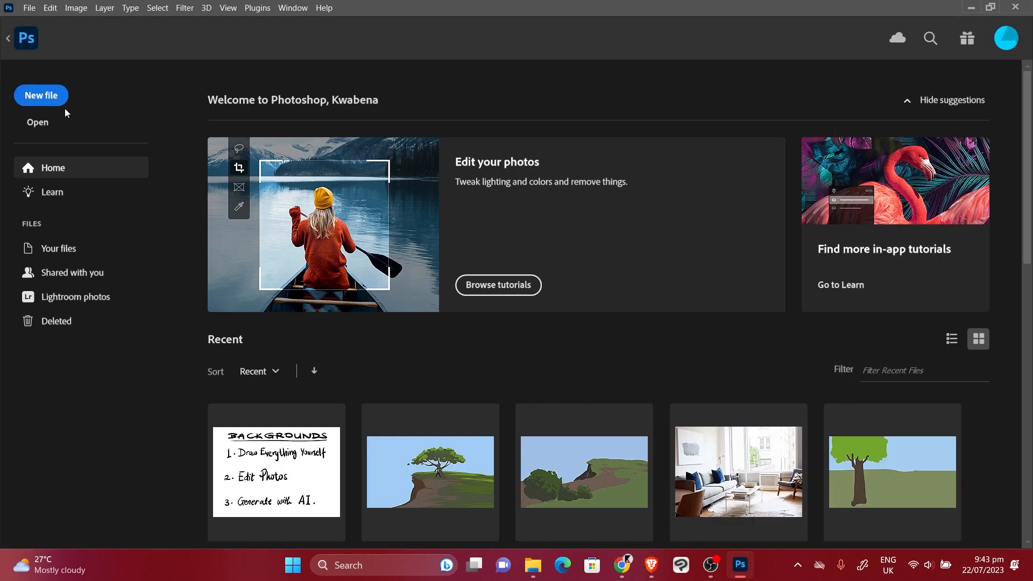
{"action": "key", "text": "ctrl+n"}
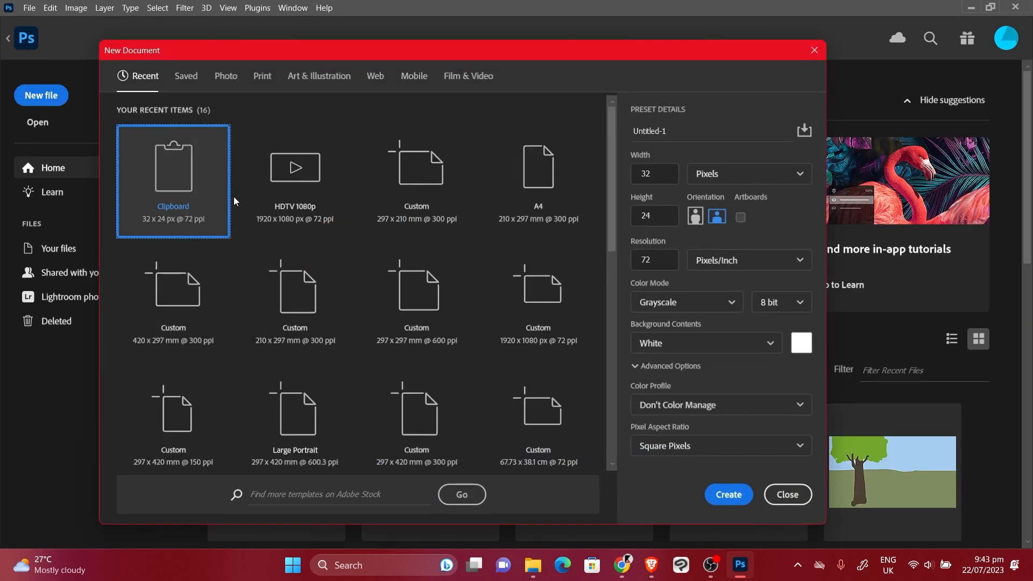
{"action": "left_click", "coordinate": [468, 85]}
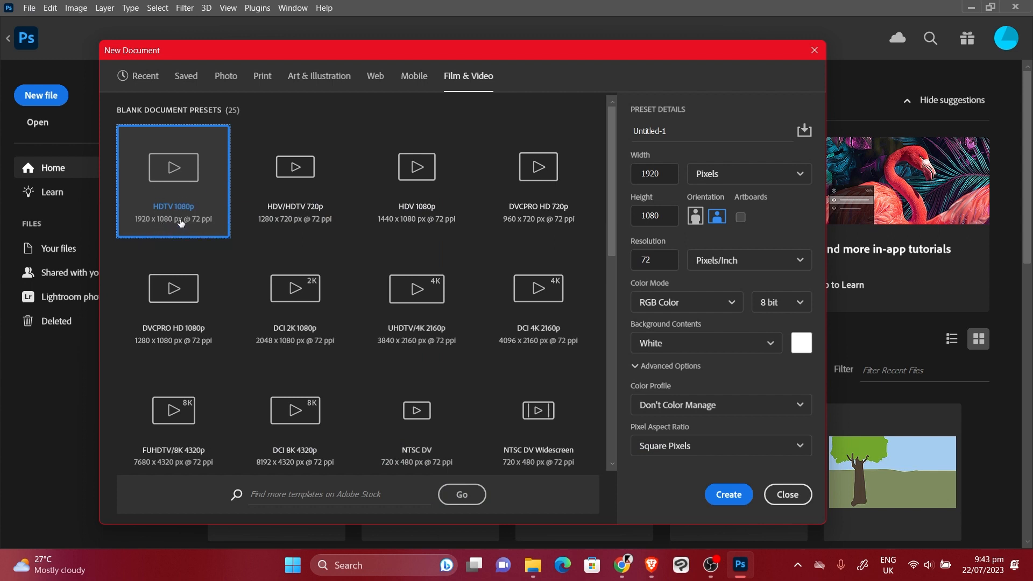
{"action": "left_click", "coordinate": [739, 489]}
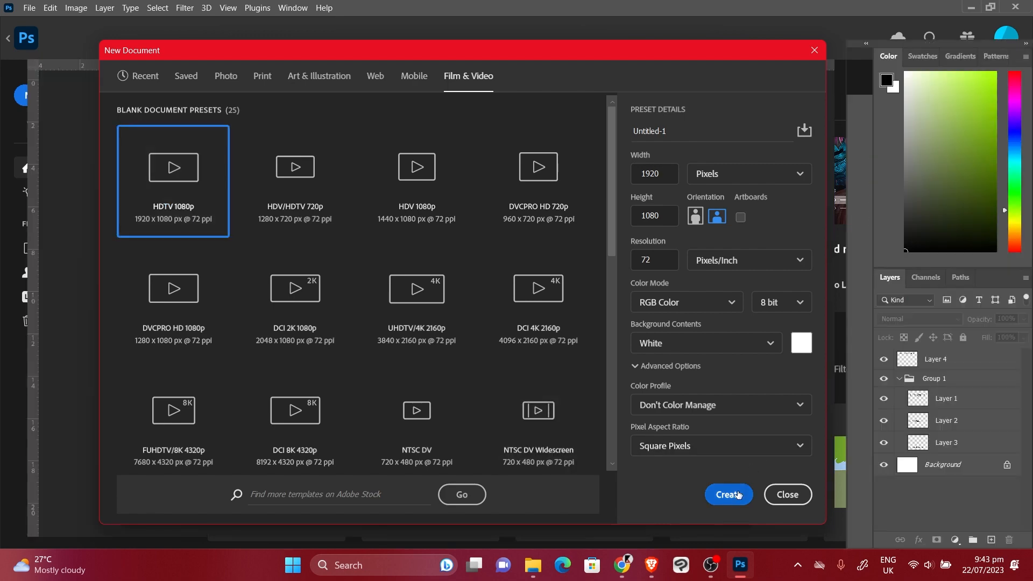
{"action": "scroll", "coordinate": [451, 288], "scroll_direction": "down", "scroll_amount": 1}
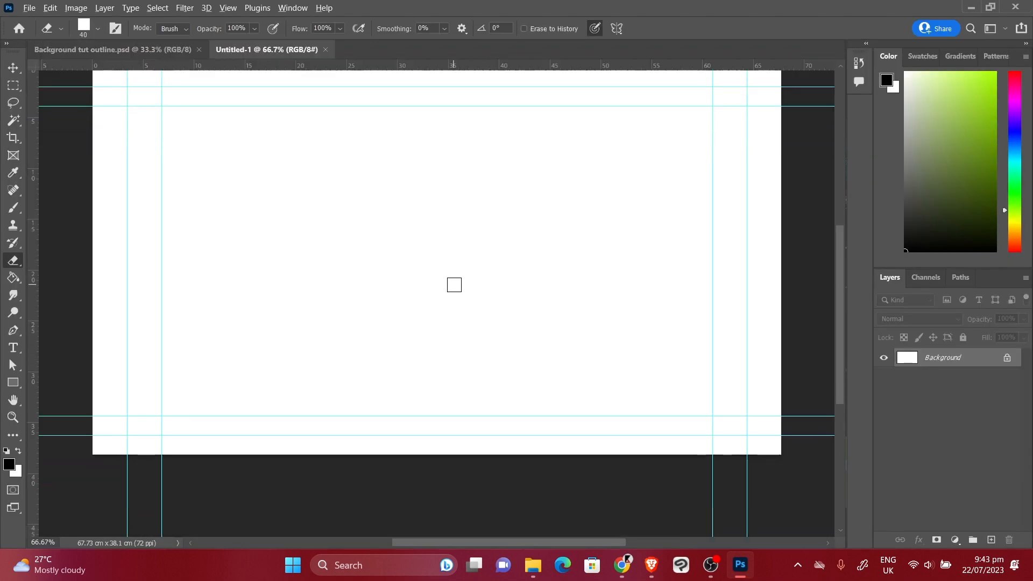
{"action": "scroll", "coordinate": [477, 245], "scroll_direction": "down", "scroll_amount": 1}
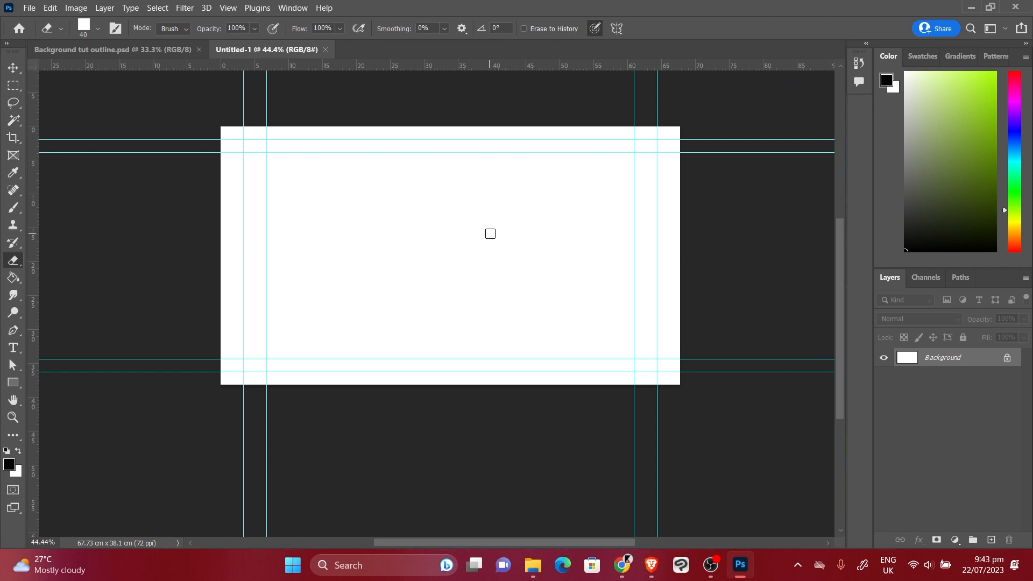
{"action": "scroll", "coordinate": [488, 231], "scroll_direction": "up", "scroll_amount": 1}
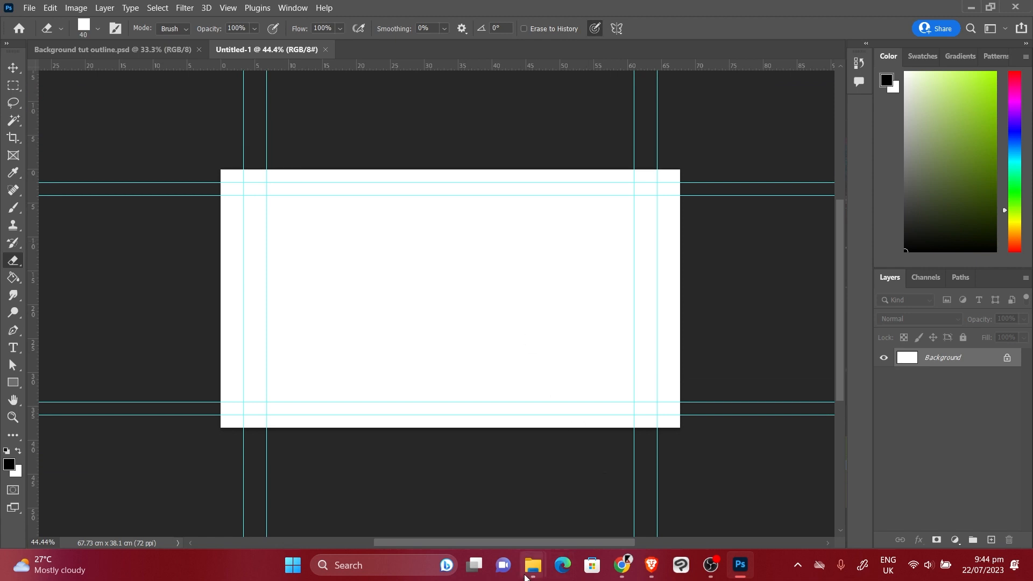
Place the feature-LivingRoom photo from the BGG folder into the new document and enlarge it to fill the canvas
{"action": "mouse_move", "coordinate": [532, 565]}
{"action": "left_click", "coordinate": [565, 491]}
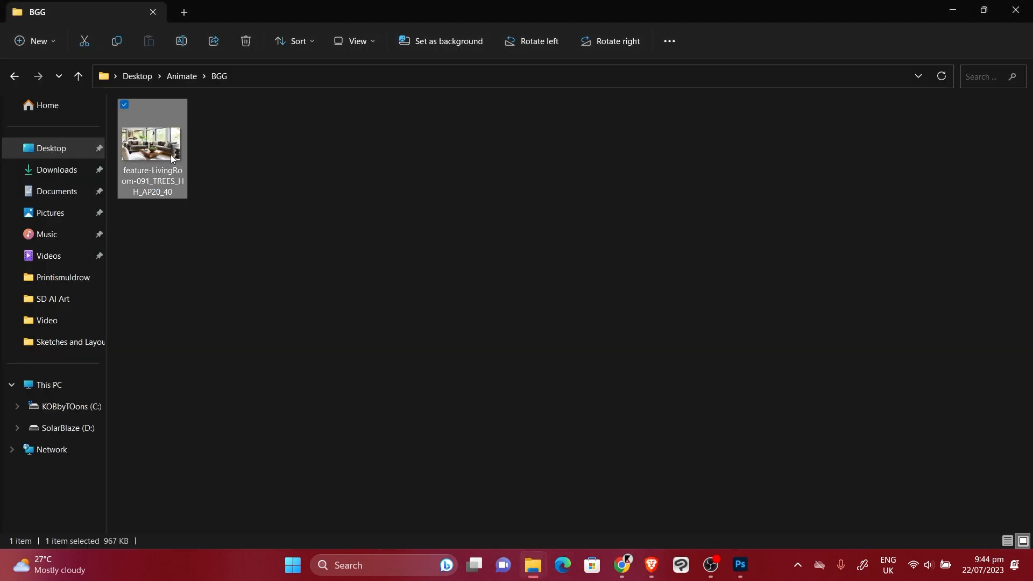
{"action": "left_click_drag", "start_coordinate": [170, 154], "coordinate": [443, 299]}
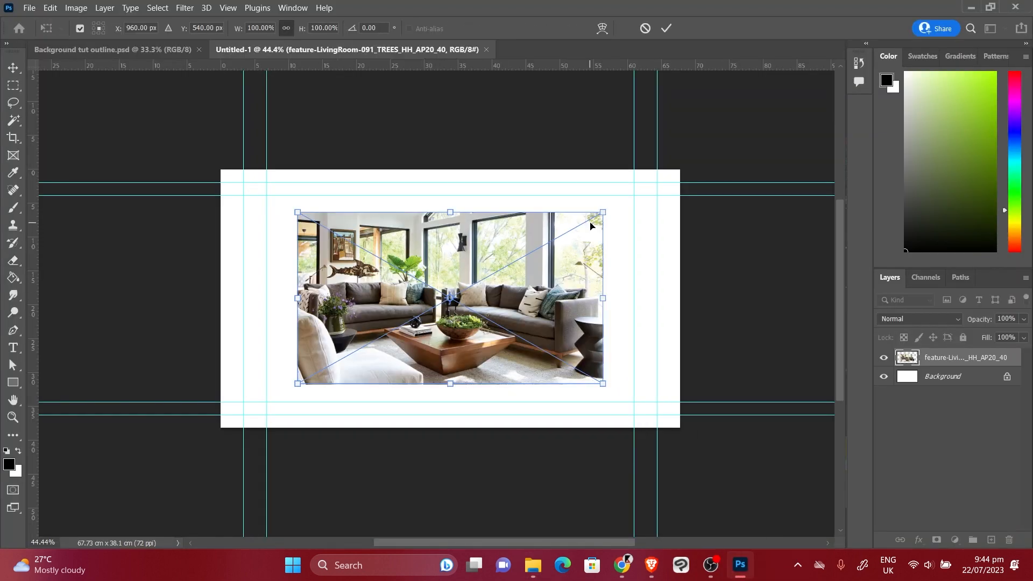
{"action": "left_click_drag", "start_coordinate": [605, 208], "coordinate": [689, 166]}
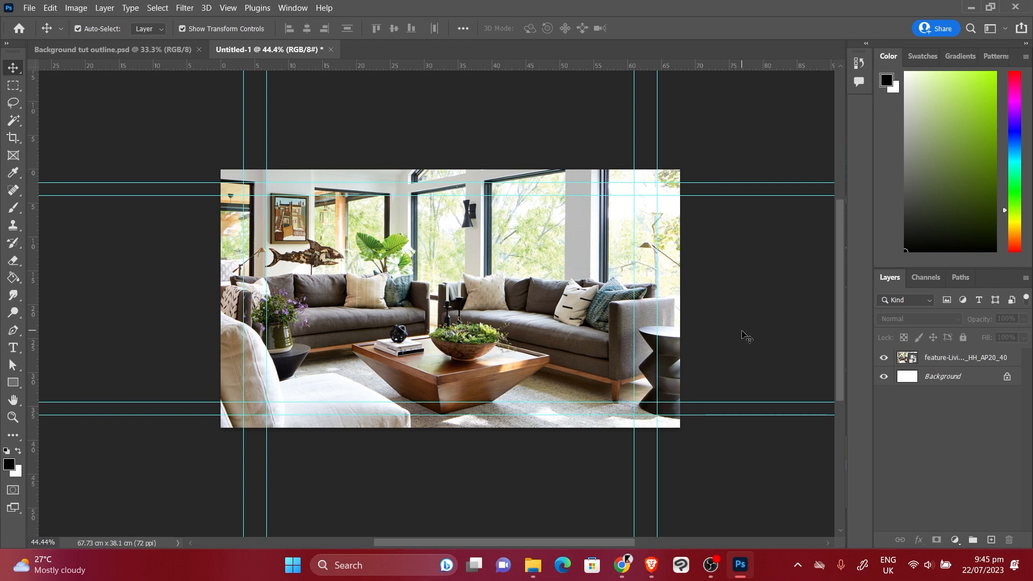
Duplicate the living room photo layer and hide the original photo layer
{"action": "left_click", "coordinate": [945, 359]}
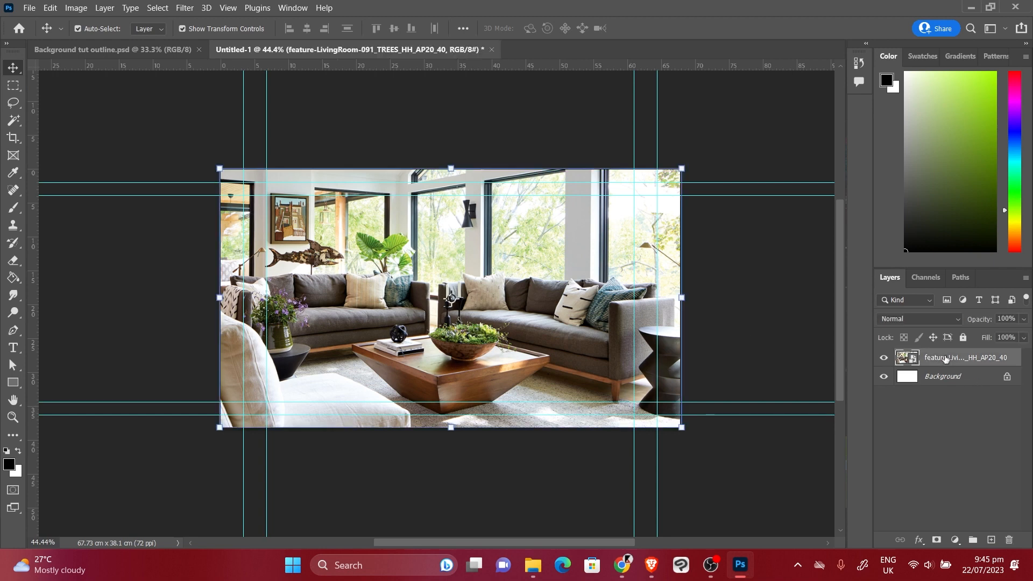
{"action": "key", "text": "ctrl+j"}
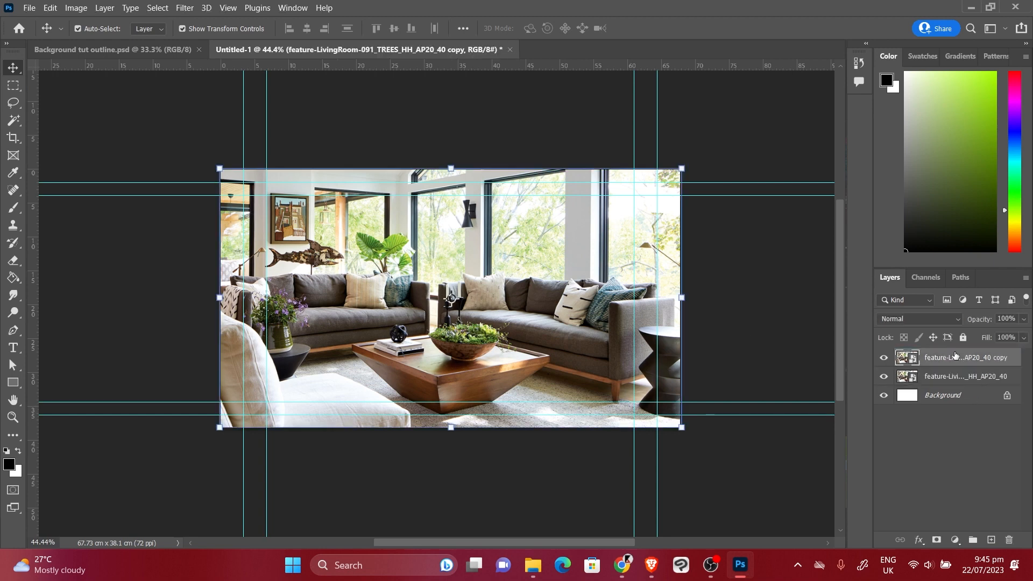
{"action": "left_click", "coordinate": [884, 377]}
{"action": "left_click", "coordinate": [208, 9]}
{"action": "left_click", "coordinate": [178, 9]}
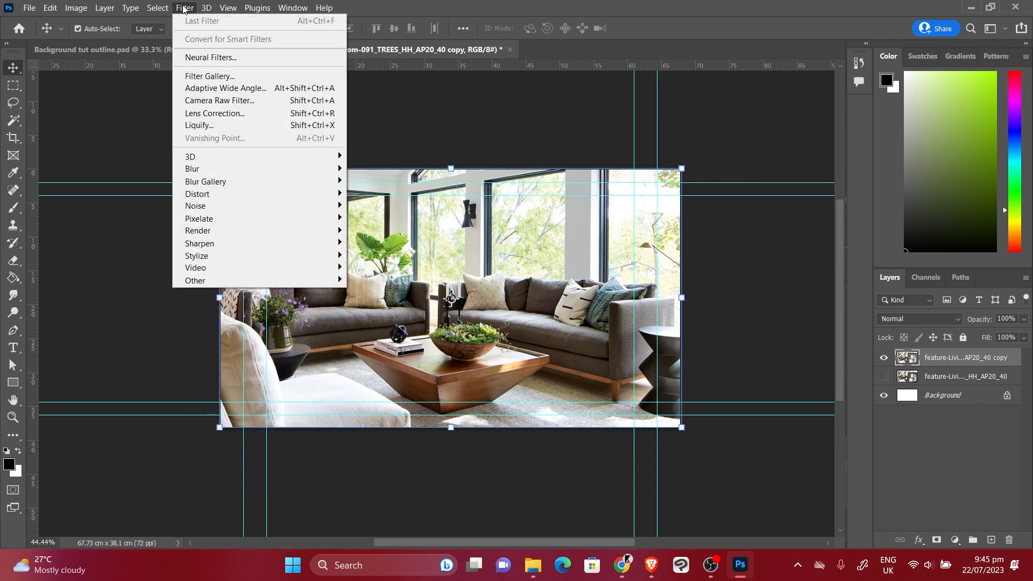
{"action": "left_click", "coordinate": [183, 9]}
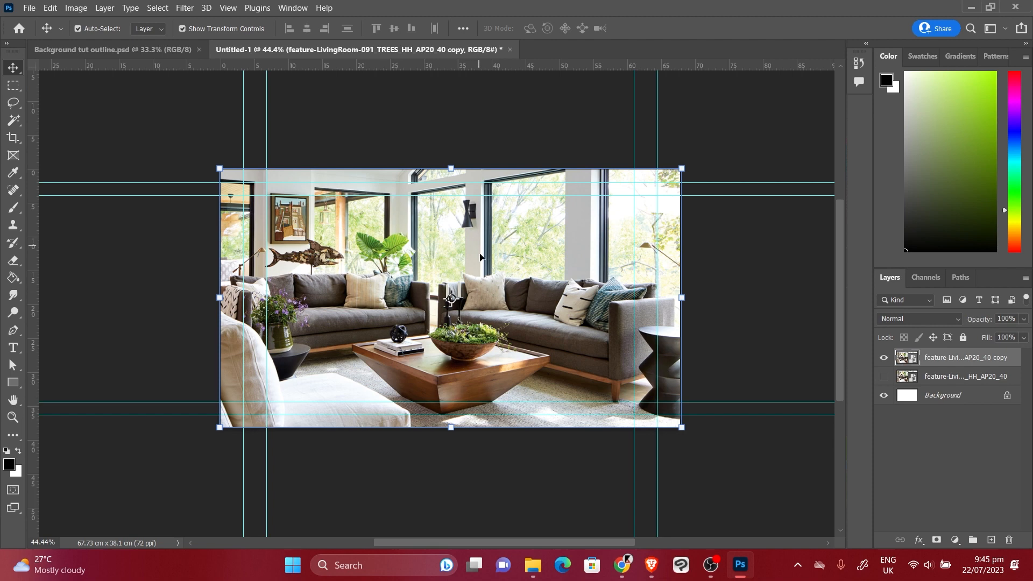
{"action": "left_click", "coordinate": [185, 8]}
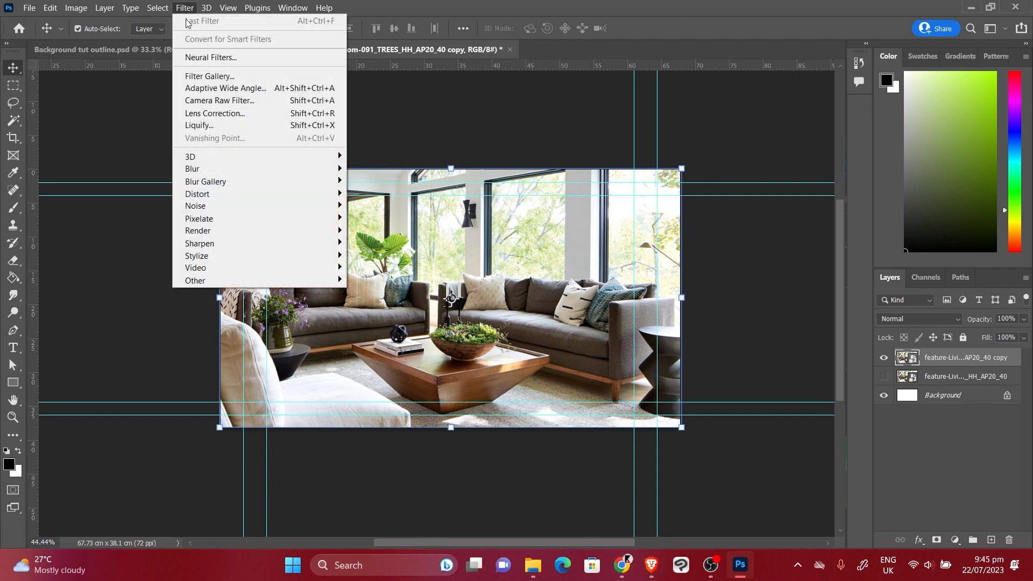
{"action": "mouse_move", "coordinate": [324, 7]}
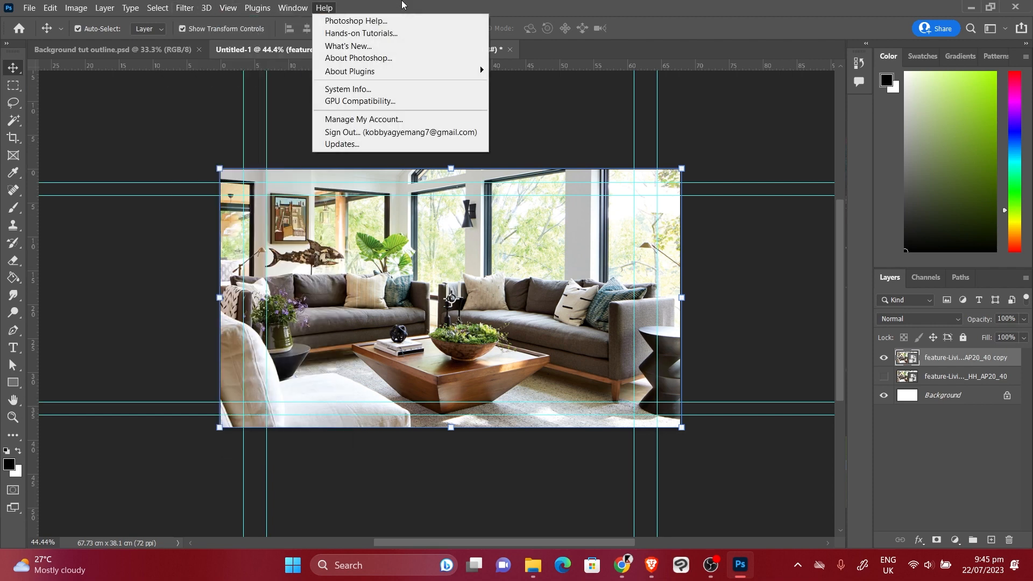
{"action": "left_click", "coordinate": [402, 4]}
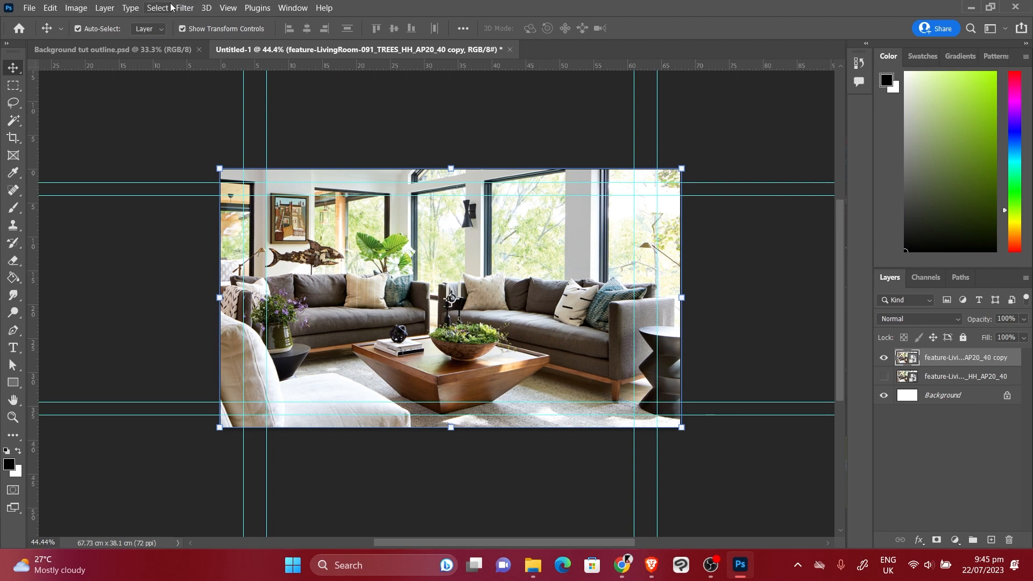
Open the Filter Gallery for the duplicated living room photo and hide its Texturizer and Cutout effects
{"action": "left_click", "coordinate": [185, 7]}
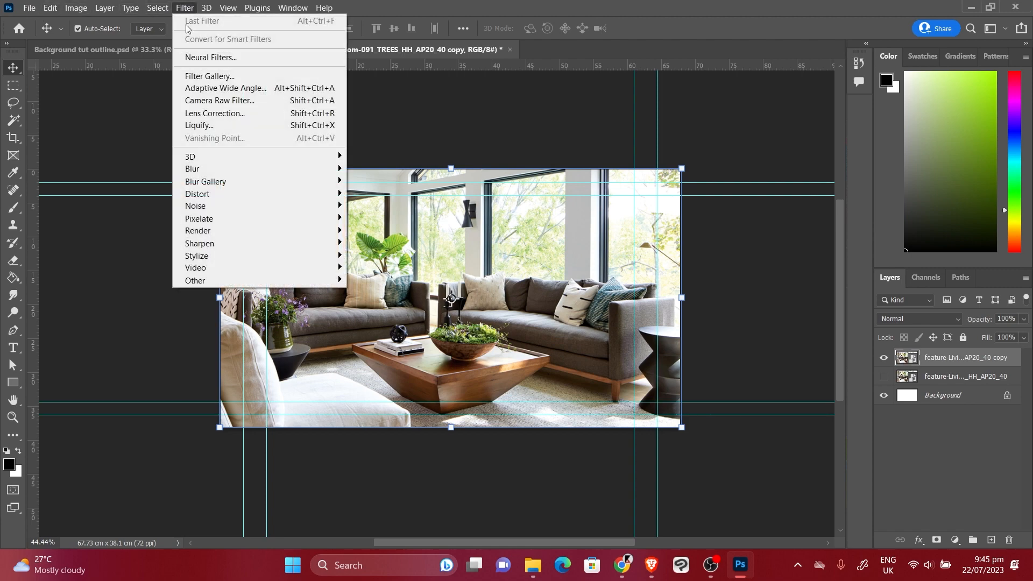
{"action": "left_click", "coordinate": [209, 79]}
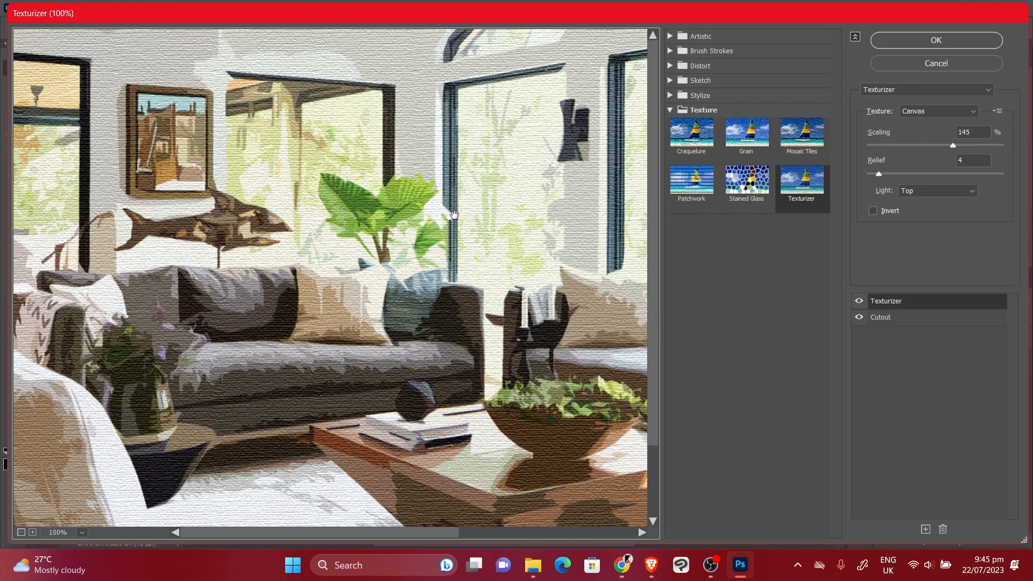
{"action": "scroll", "coordinate": [453, 215], "scroll_direction": "down", "scroll_amount": 5}
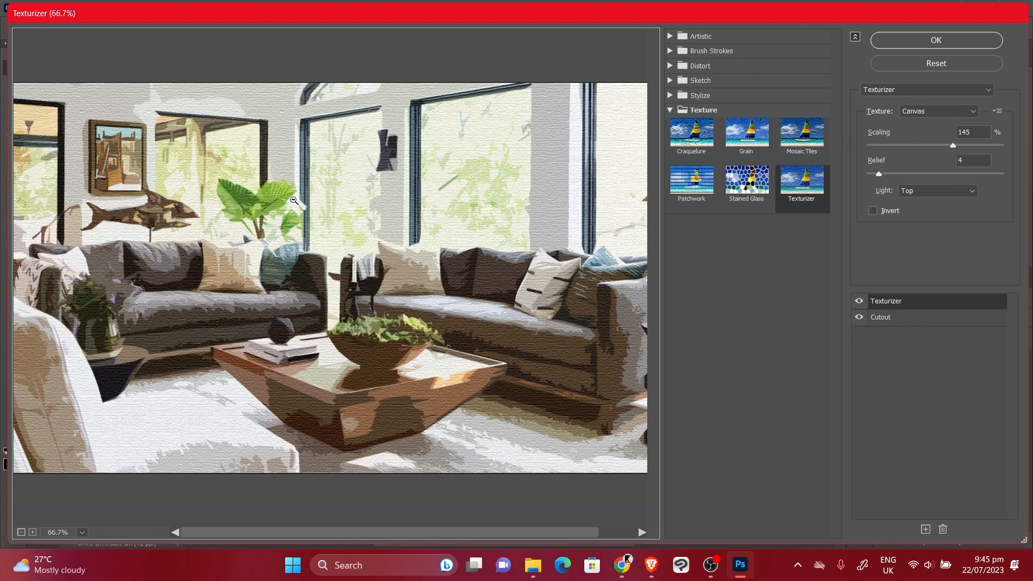
{"action": "scroll", "coordinate": [294, 201], "scroll_direction": "down", "scroll_amount": 1}
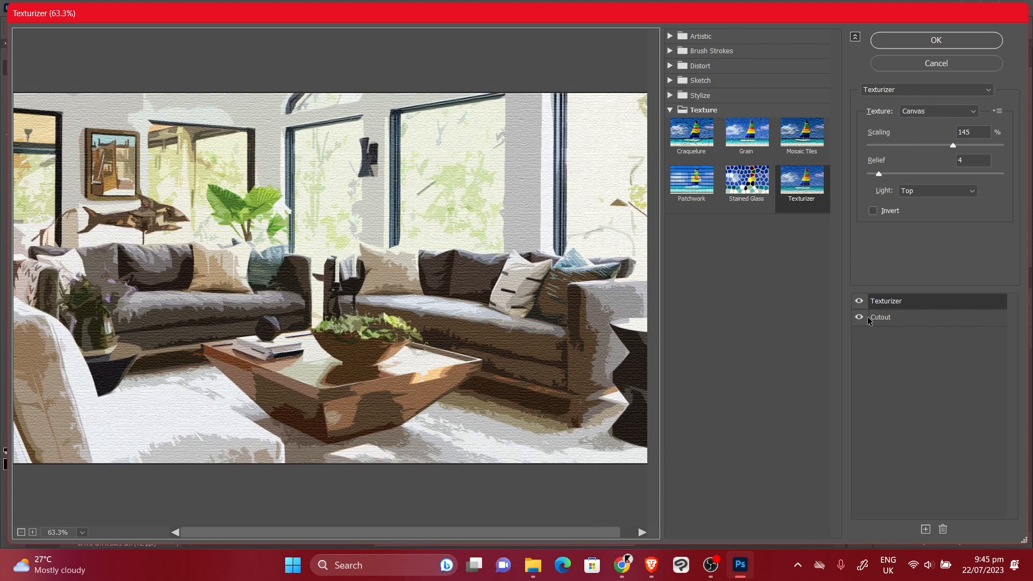
{"action": "left_click", "coordinate": [859, 317]}
{"action": "left_click", "coordinate": [859, 301]}
{"action": "scroll", "coordinate": [353, 210], "scroll_direction": "down", "scroll_amount": 1}
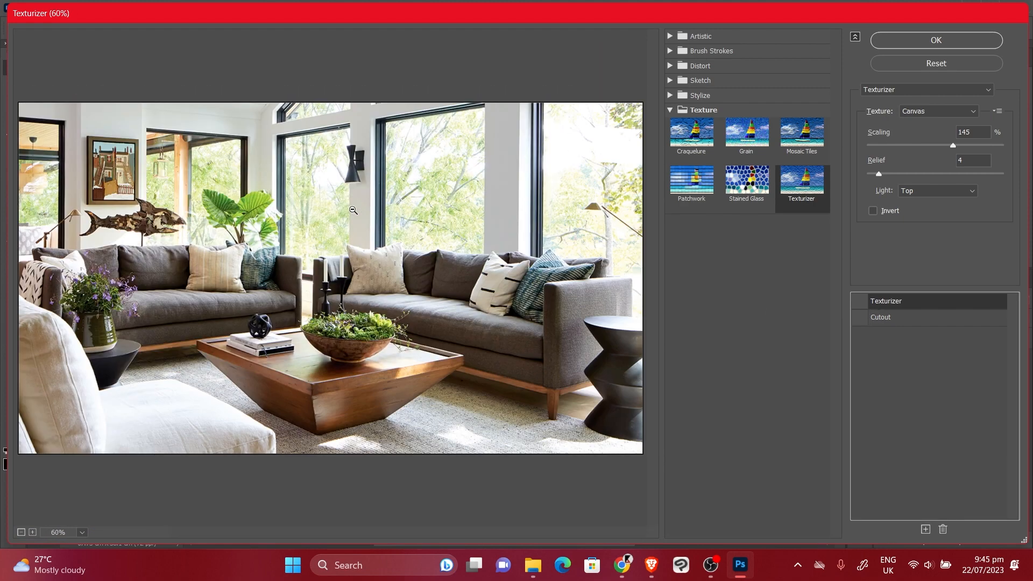
Delete the Cutout effect and compare the photo with and without the remaining Texturizer effect
{"action": "left_click", "coordinate": [922, 318]}
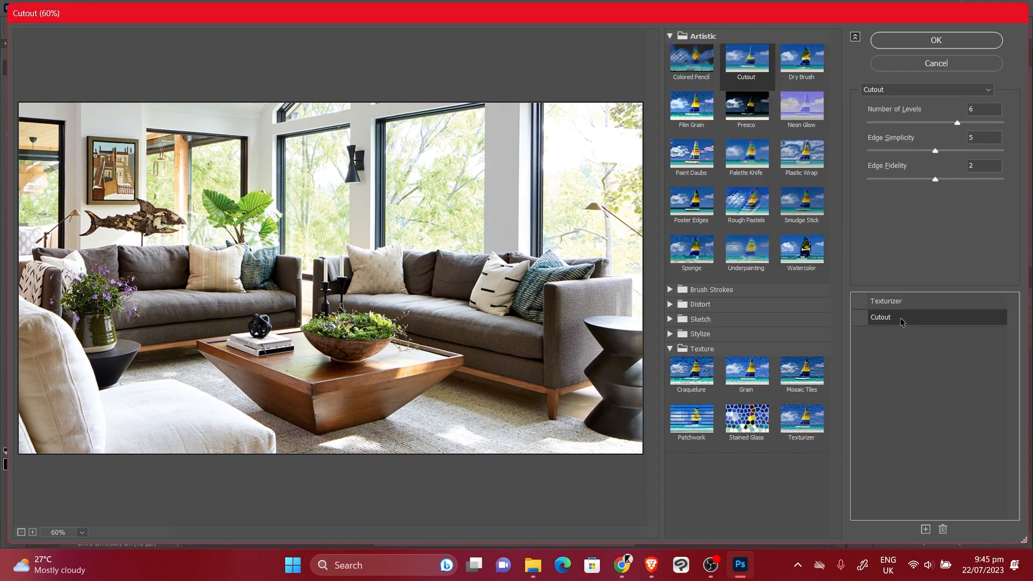
{"action": "left_click", "coordinate": [943, 528]}
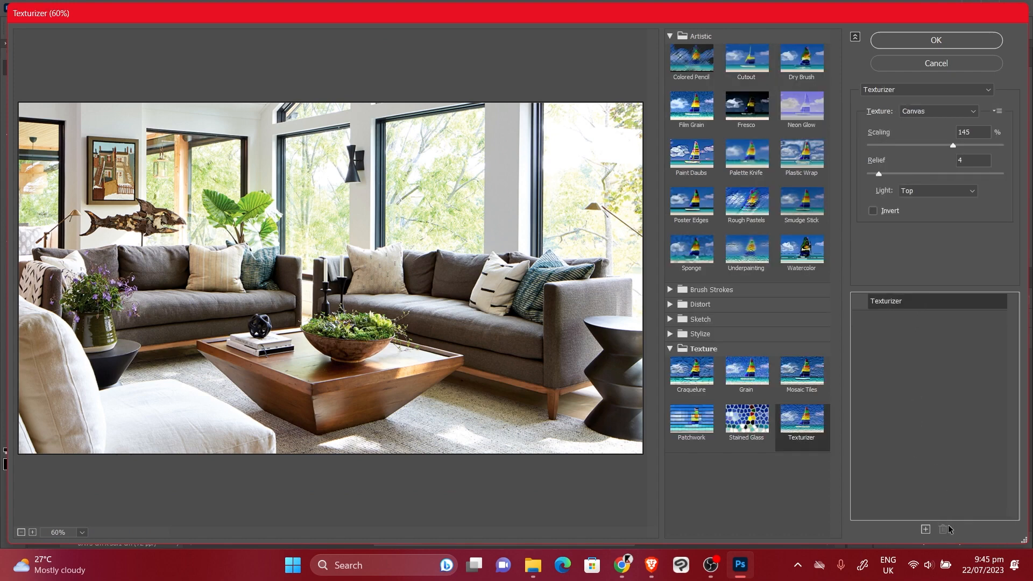
{"action": "left_click", "coordinate": [859, 302]}
{"action": "left_click", "coordinate": [859, 301]}
{"action": "left_click", "coordinate": [859, 301]}
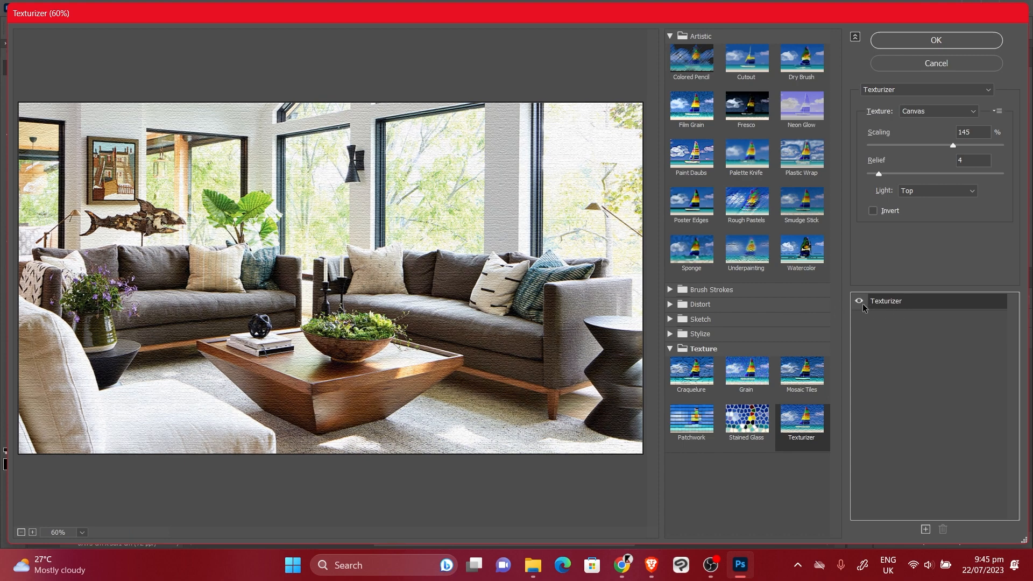
{"action": "left_click", "coordinate": [861, 302]}
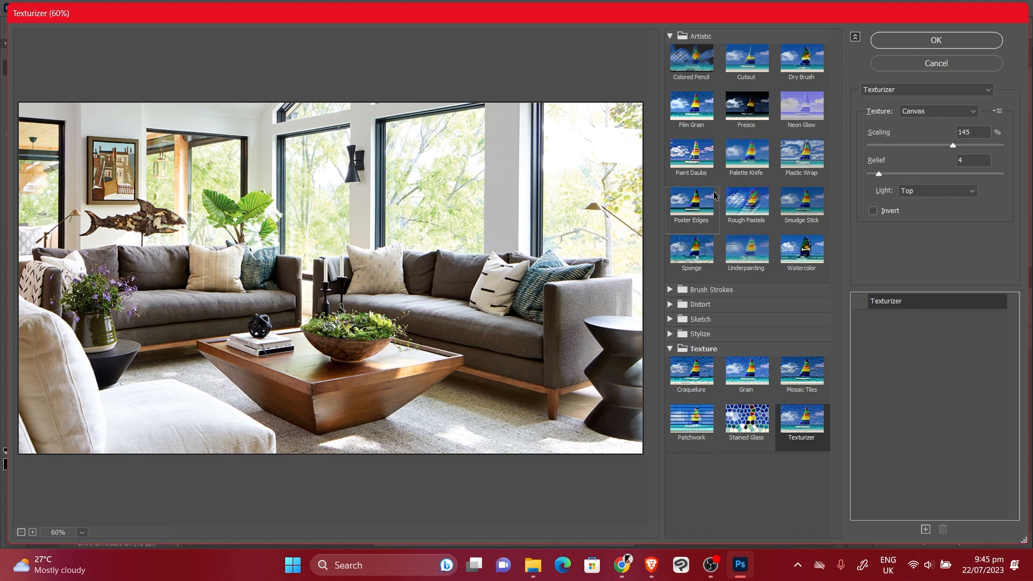
Replace the hidden Texturizer effect with the Artistic filter Cutout and make it visible
{"action": "left_click", "coordinate": [670, 36]}
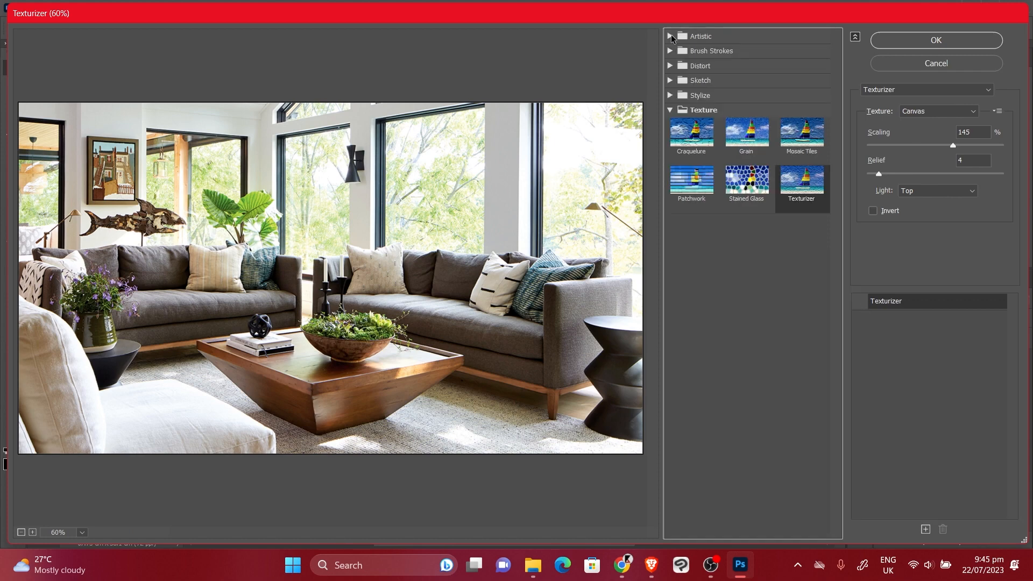
{"action": "left_click", "coordinate": [669, 110]}
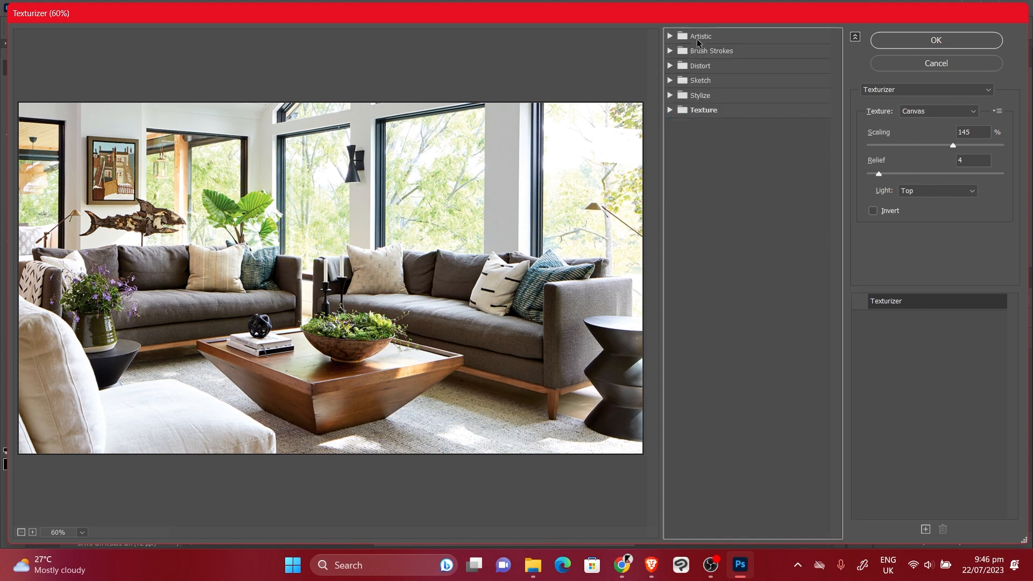
{"action": "left_click", "coordinate": [669, 37]}
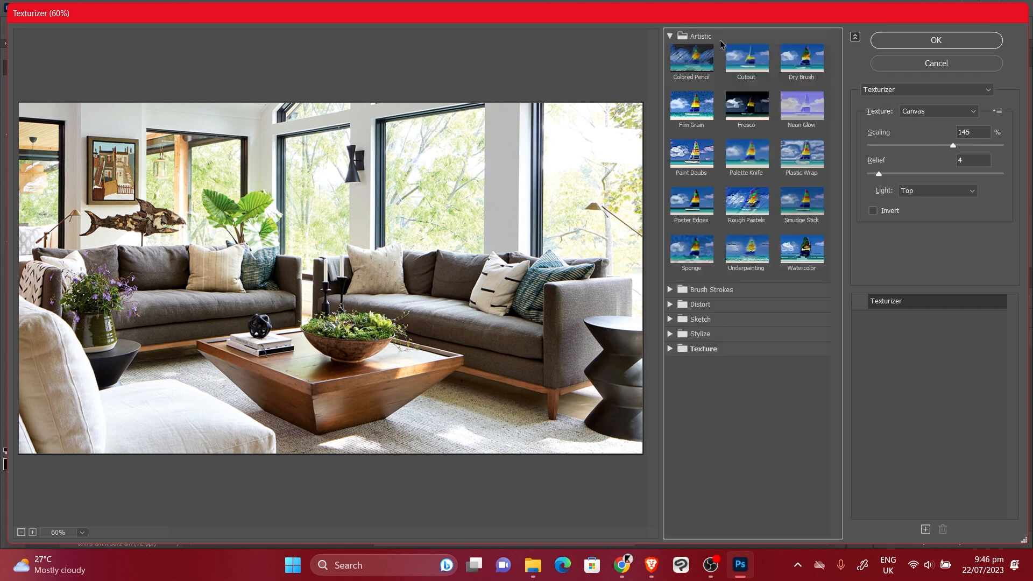
{"action": "left_click", "coordinate": [746, 78]}
{"action": "left_click", "coordinate": [859, 301]}
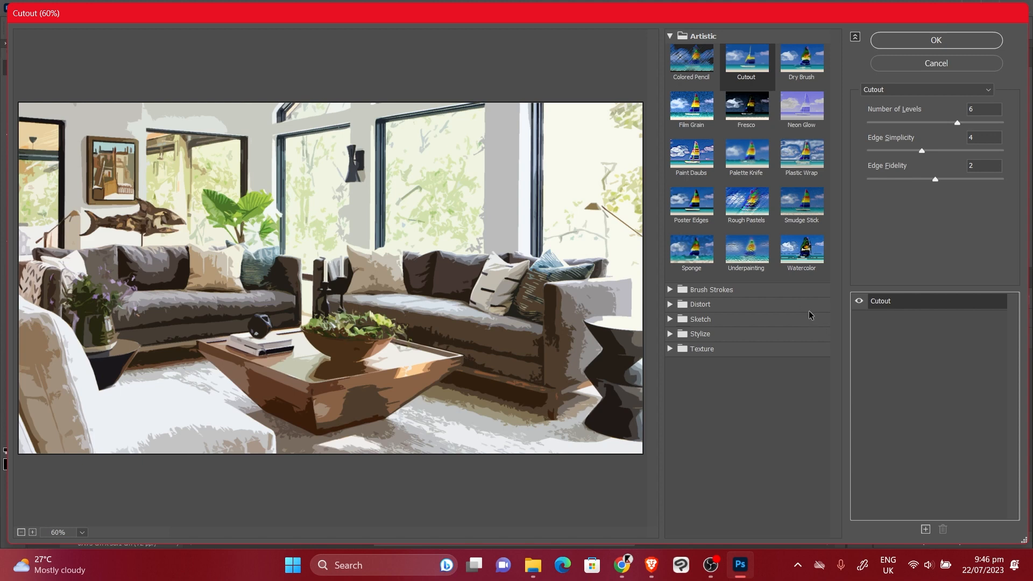
Compare the photo with and without the Cutout effect, examining the plant bowl and coffee table up close
{"action": "left_click", "coordinate": [859, 302]}
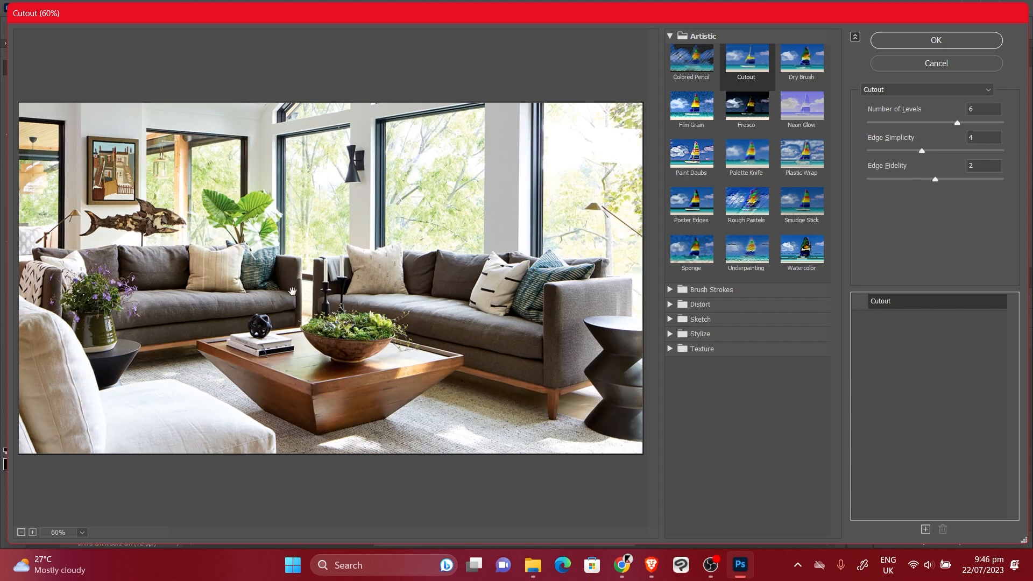
{"action": "key", "text": "alt"}
{"action": "left_click", "coordinate": [303, 276], "text": "alt"}
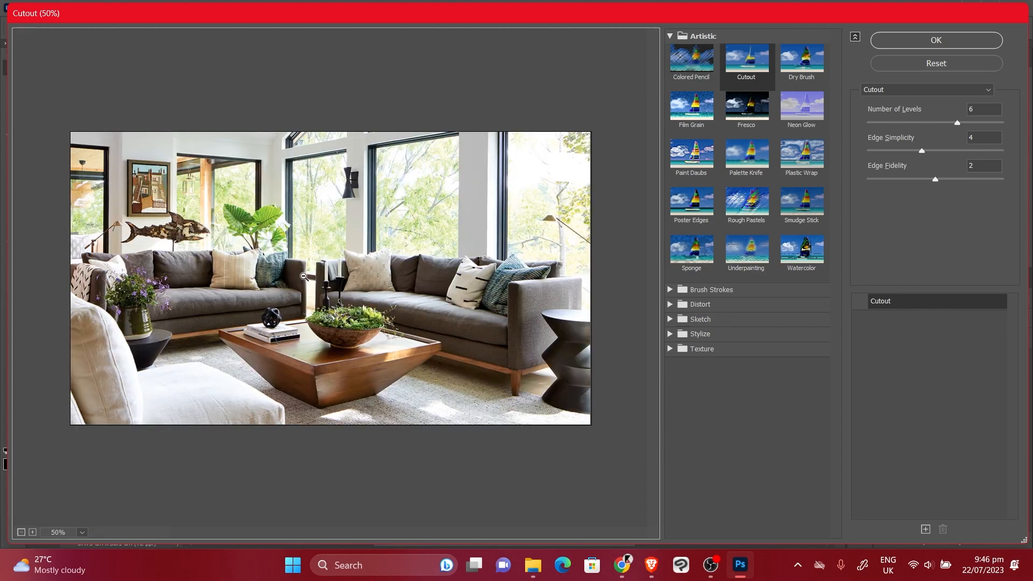
{"action": "key", "text": "alt"}
{"action": "scroll", "coordinate": [303, 276], "scroll_direction": "up", "scroll_amount": 5}
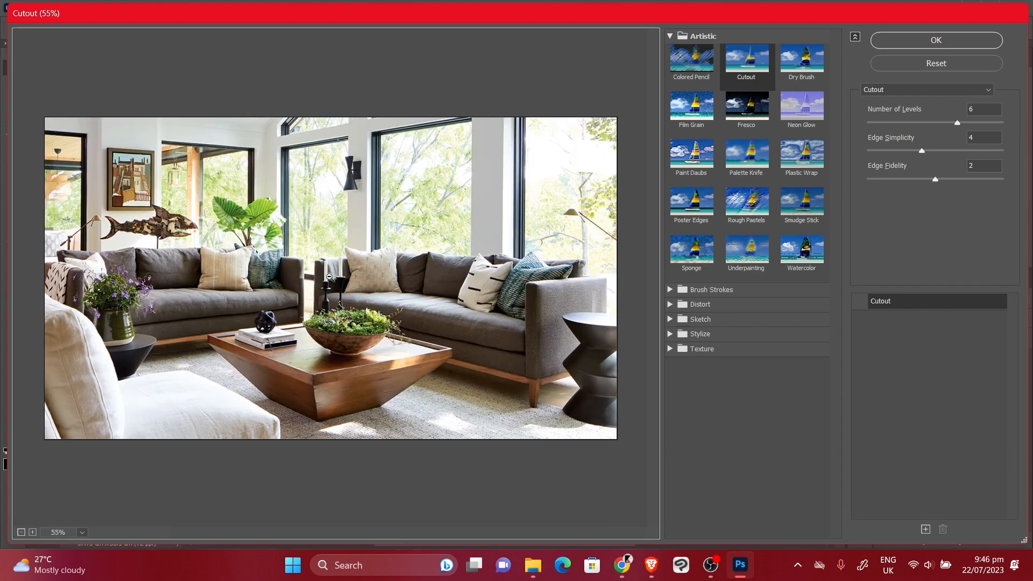
{"action": "scroll", "coordinate": [360, 274], "scroll_direction": "up", "scroll_amount": 3}
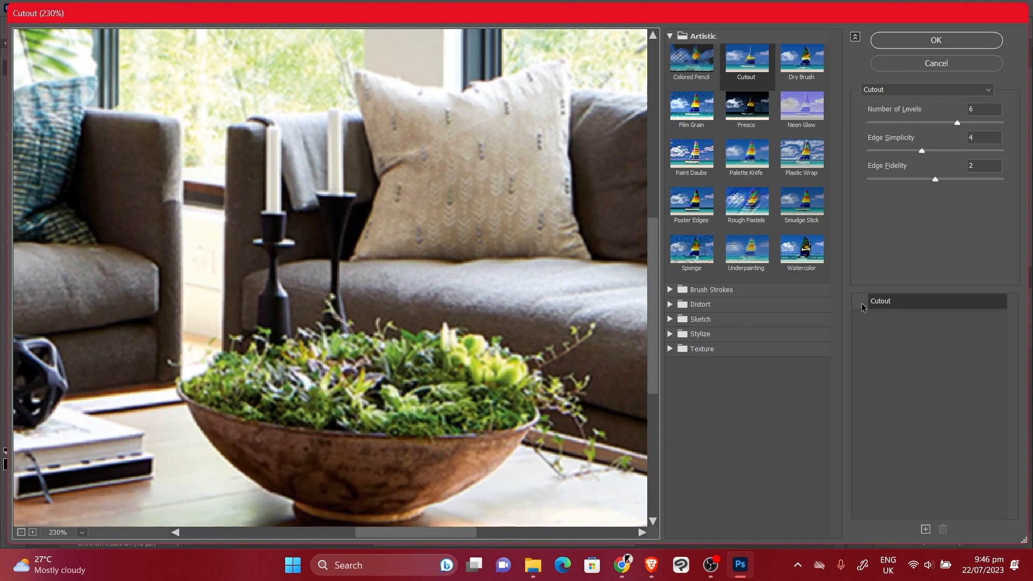
{"action": "left_click", "coordinate": [858, 302]}
{"action": "left_click_drag", "start_coordinate": [502, 343], "coordinate": [528, 216]}
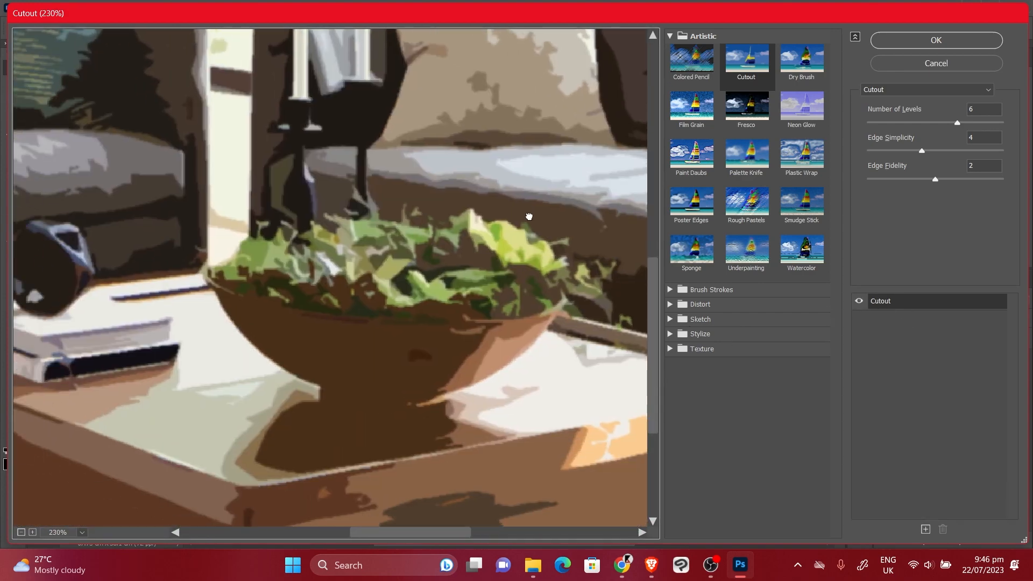
{"action": "scroll", "coordinate": [529, 217], "scroll_direction": "down", "scroll_amount": 6}
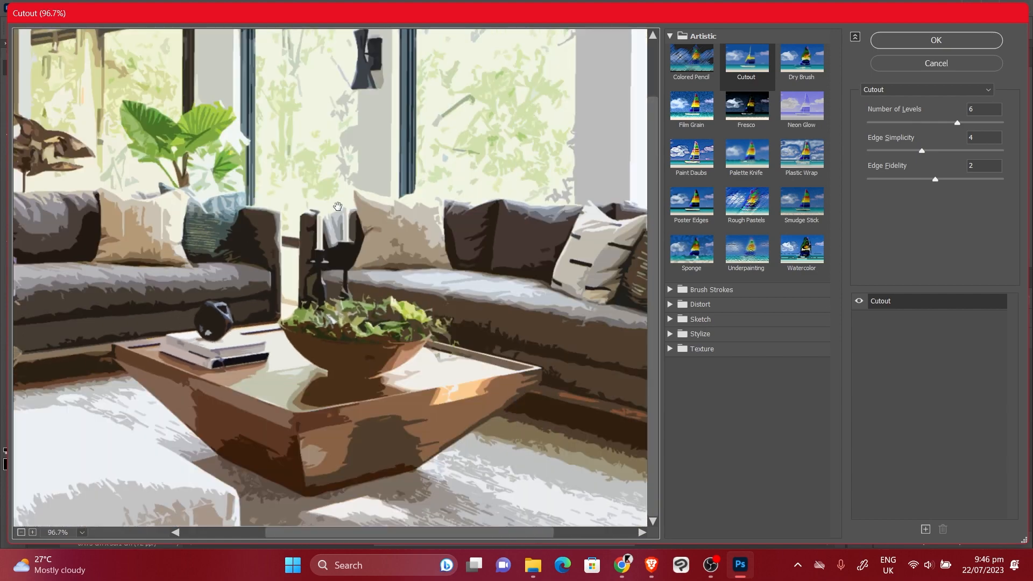
{"action": "scroll", "coordinate": [338, 206], "scroll_direction": "down", "scroll_amount": 2}
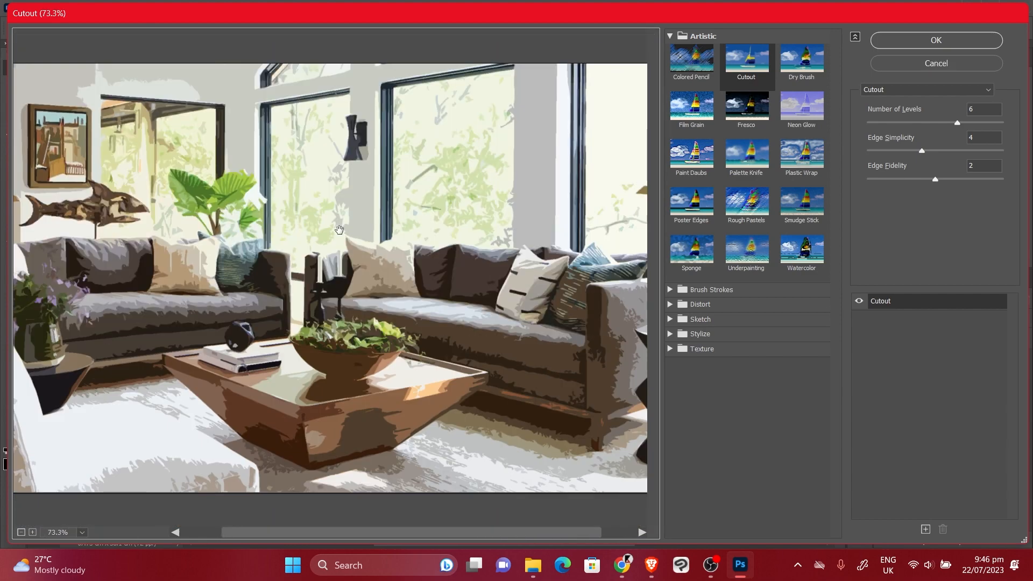
{"action": "left_click_drag", "start_coordinate": [385, 231], "coordinate": [353, 223]}
{"action": "scroll", "coordinate": [354, 222], "scroll_direction": "down", "scroll_amount": 3}
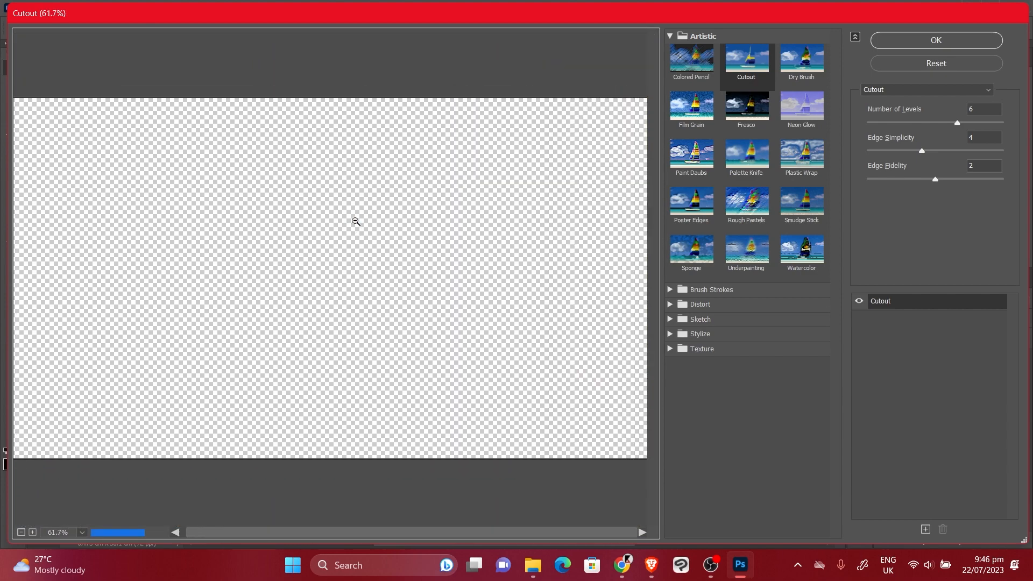
{"action": "scroll", "coordinate": [396, 208], "scroll_direction": "down", "scroll_amount": 1}
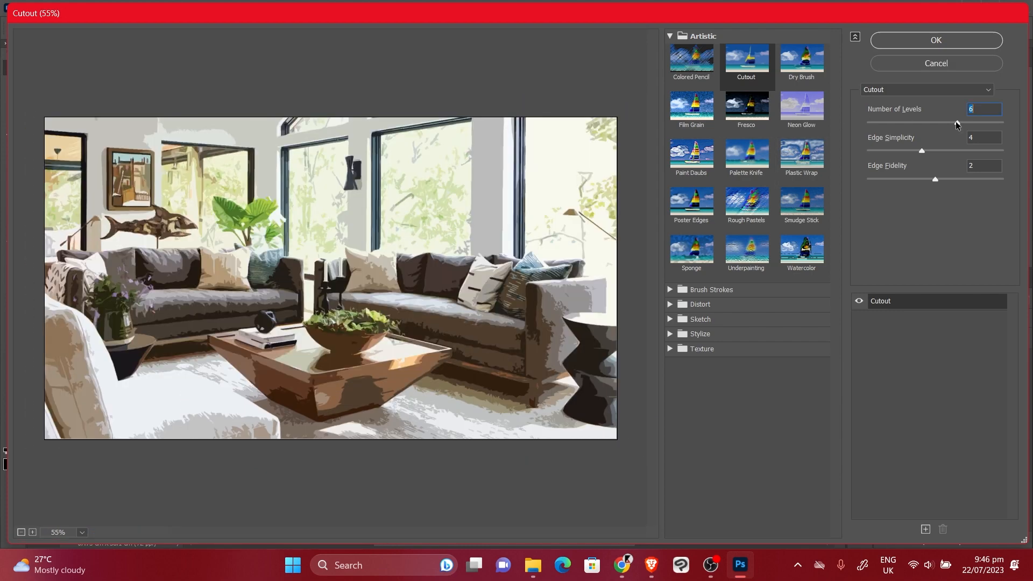
Set the Cutout filter's Number of Levels to 4, Edge Simplicity to 5 and Edge Fidelity to 3
{"action": "left_click_drag", "start_coordinate": [956, 122], "coordinate": [920, 127]}
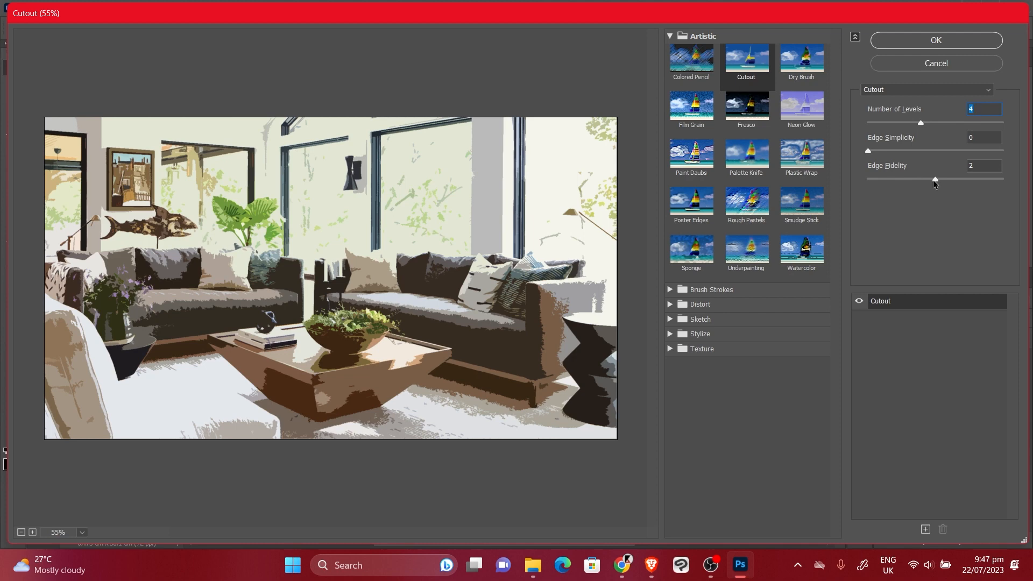
{"action": "left_click_drag", "start_coordinate": [934, 179], "coordinate": [971, 179]}
{"action": "left_click_drag", "start_coordinate": [868, 151], "coordinate": [935, 153]}
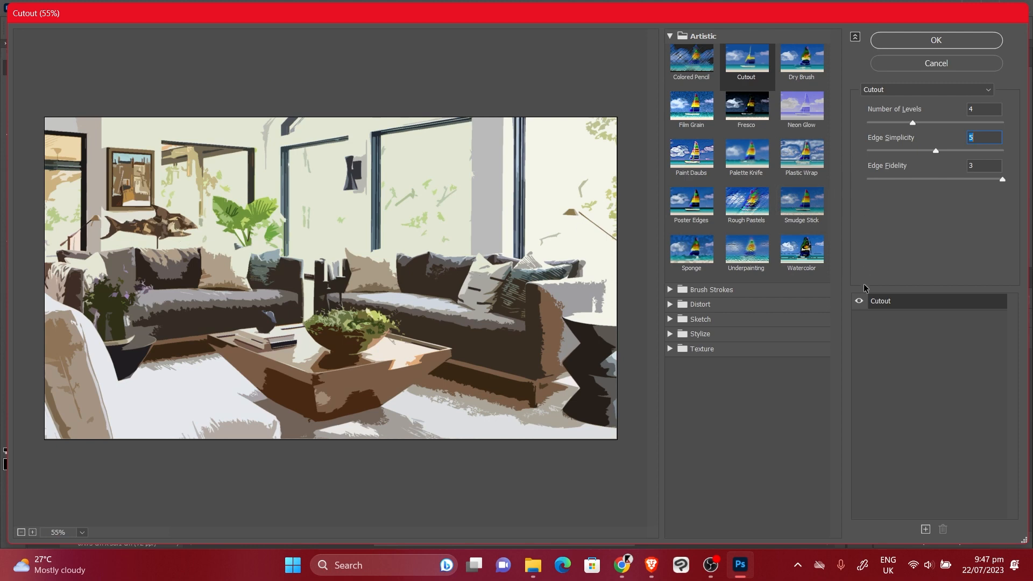
Toggle the Cutout effect's visibility repeatedly to compare the adjusted result with the original photo
{"action": "left_click", "coordinate": [859, 301]}
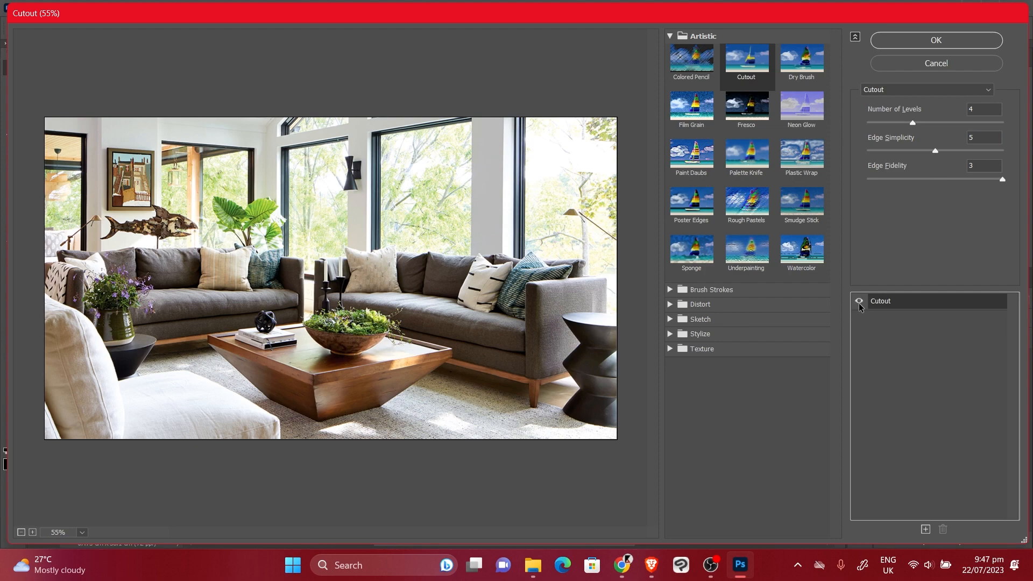
{"action": "left_click", "coordinate": [859, 301]}
{"action": "left_click", "coordinate": [859, 302]}
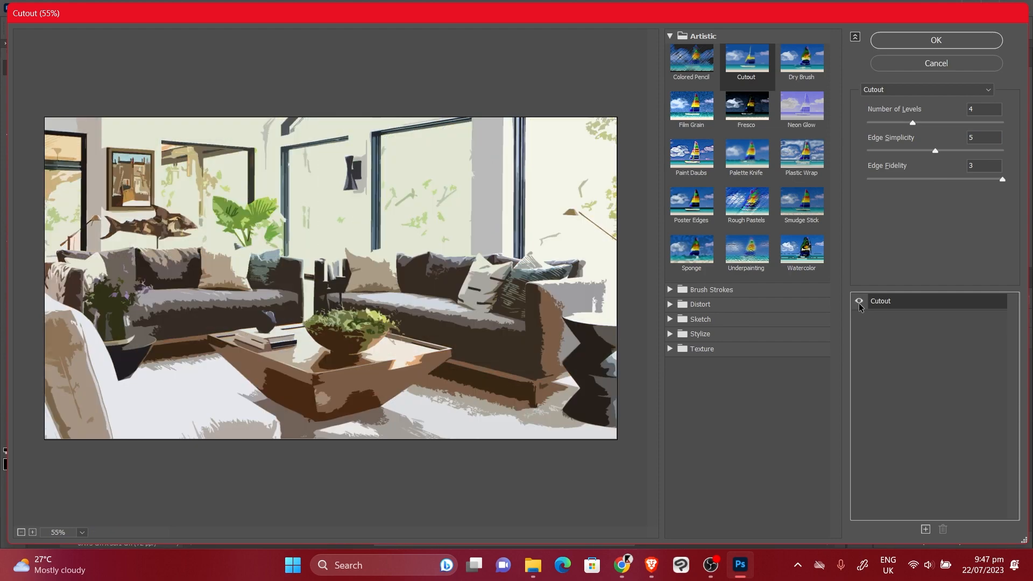
{"action": "left_click", "coordinate": [859, 302]}
{"action": "left_click", "coordinate": [859, 301]}
{"action": "left_click", "coordinate": [859, 301]}
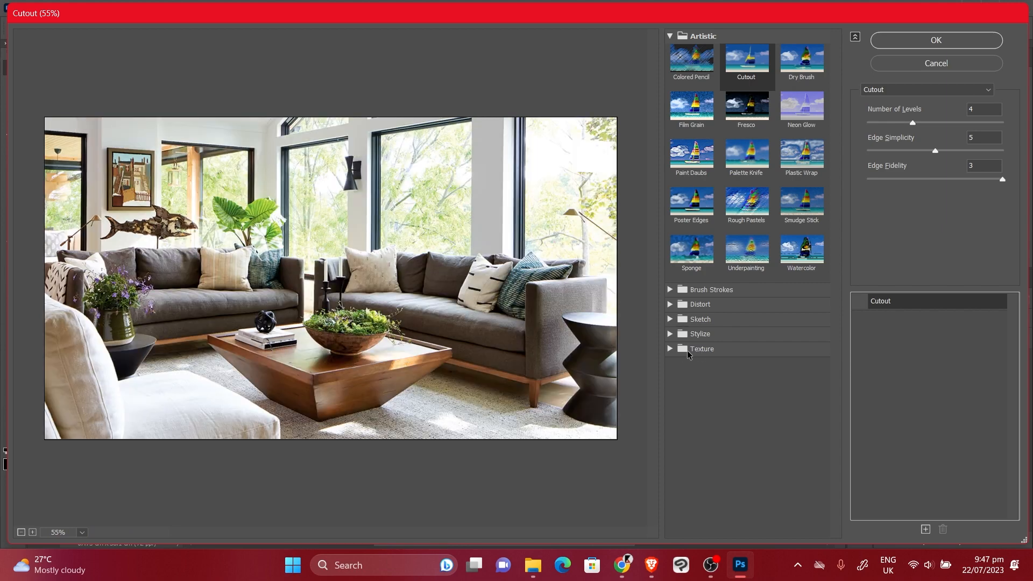
Add a second effect layer using the Texturizer filter above Cutout and make both effects visible
{"action": "left_click", "coordinate": [670, 350]}
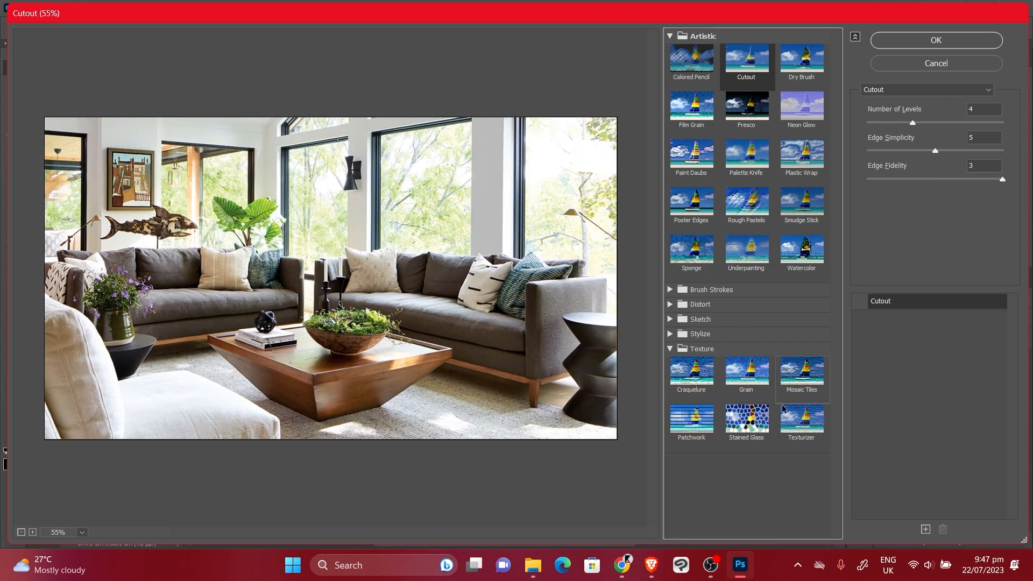
{"action": "left_click", "coordinate": [925, 529]}
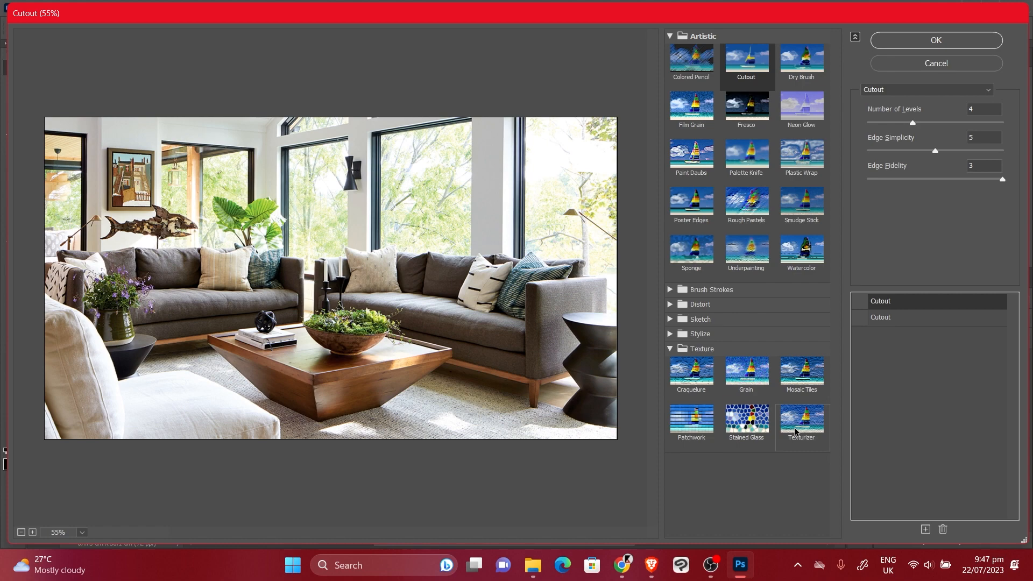
{"action": "left_click", "coordinate": [859, 317]}
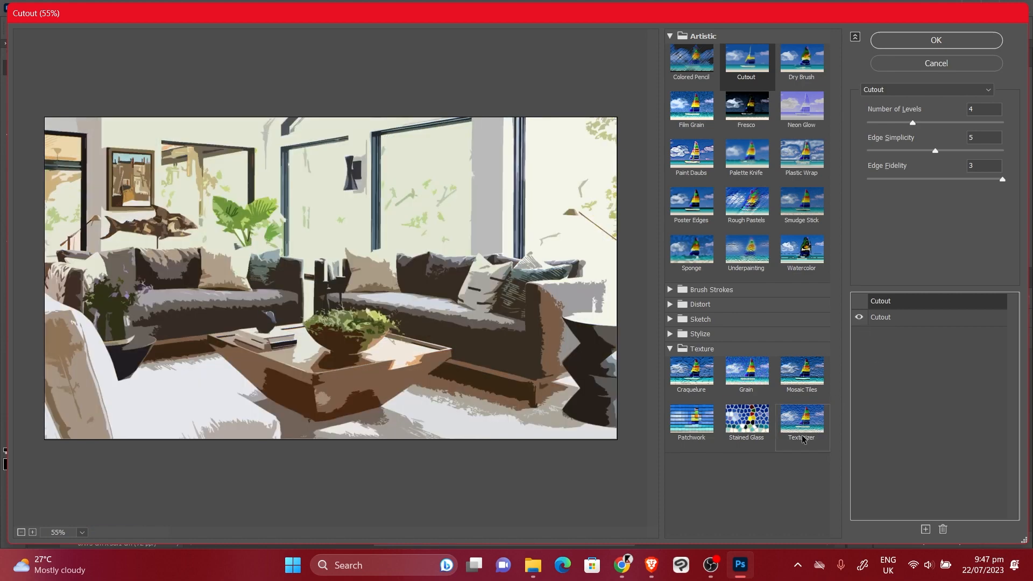
{"action": "left_click", "coordinate": [806, 425]}
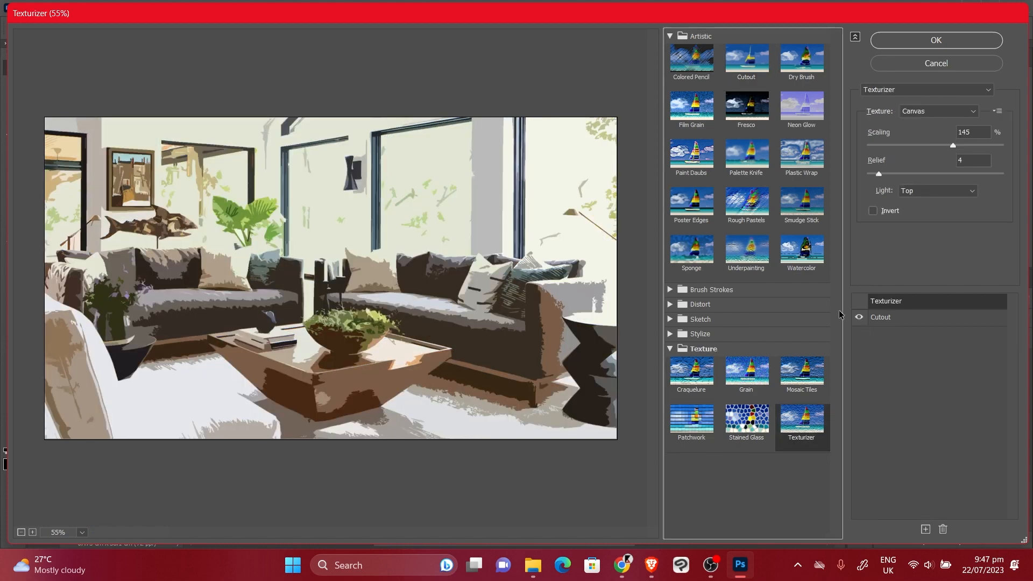
{"action": "left_click", "coordinate": [861, 308]}
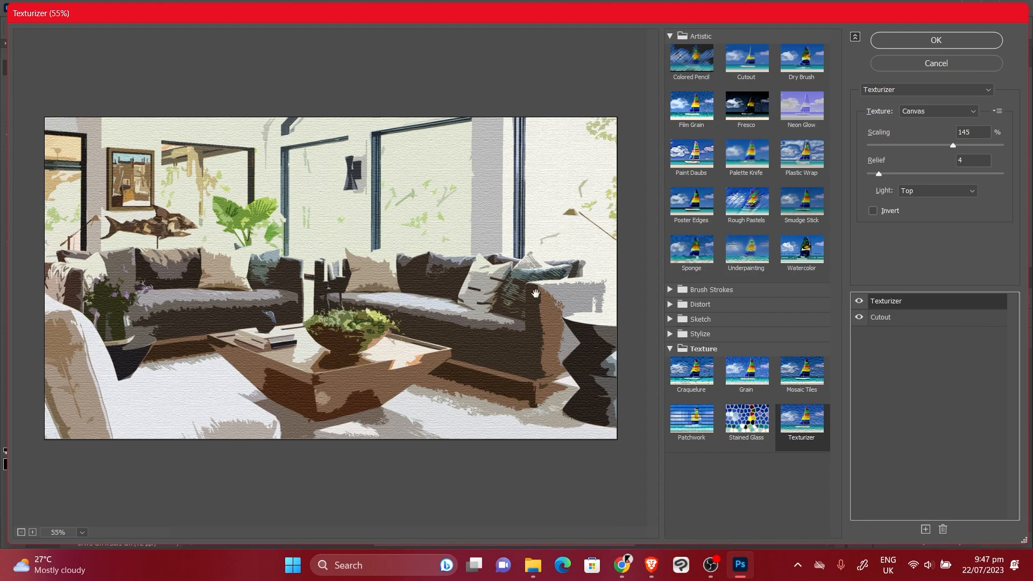
Reduce the Texturizer's Scaling to 106% and check the canvas texture across the whole image
{"action": "scroll", "coordinate": [477, 322], "scroll_direction": "up", "scroll_amount": 1}
{"action": "scroll", "coordinate": [477, 323], "scroll_direction": "up", "scroll_amount": 4}
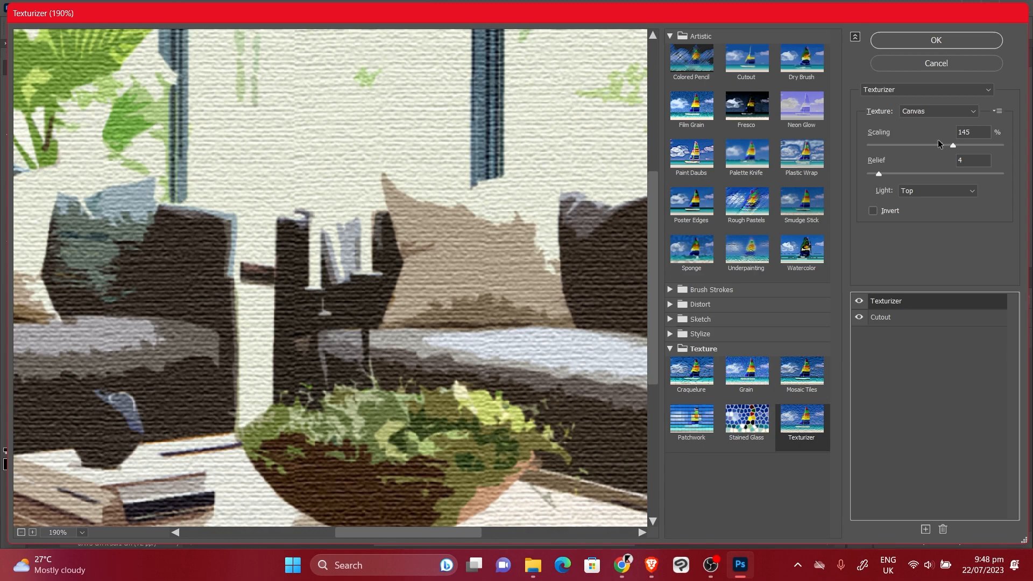
{"action": "left_click_drag", "start_coordinate": [954, 144], "coordinate": [918, 150]}
{"action": "scroll", "coordinate": [409, 302], "scroll_direction": "down", "scroll_amount": 3}
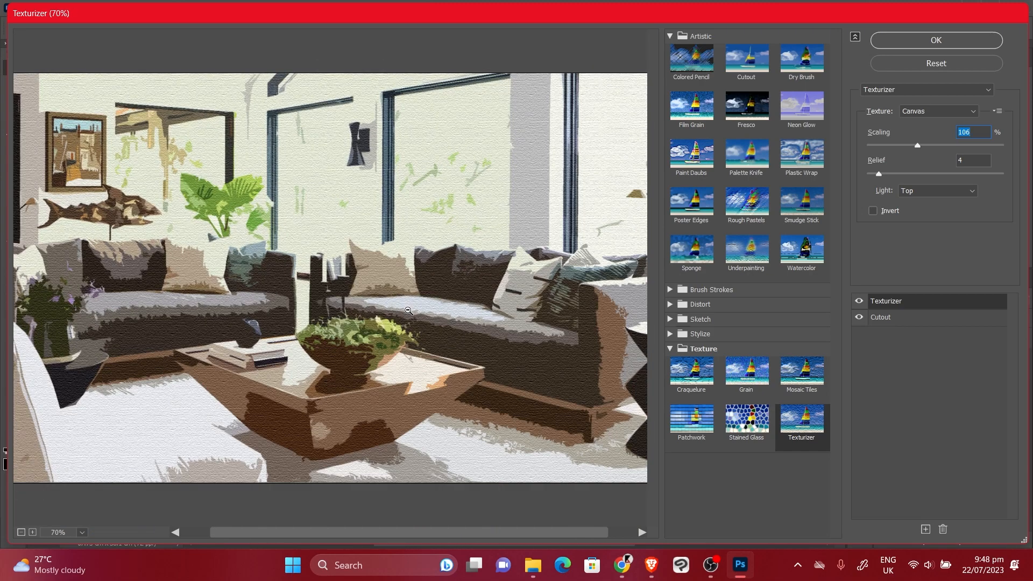
{"action": "left_click", "coordinate": [408, 311], "text": "alt"}
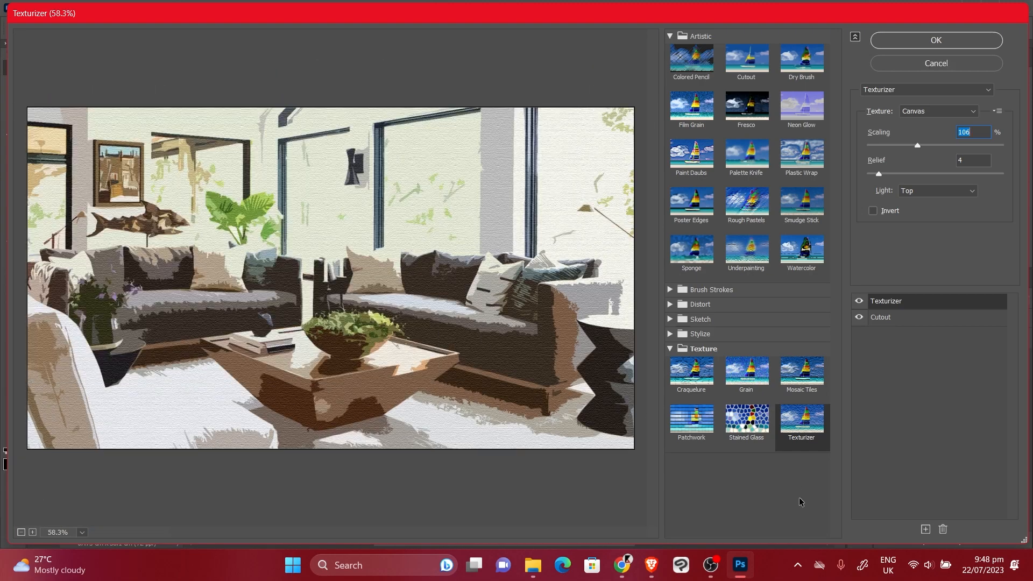
Apply the stacked Cutout and Texturizer effects, and toggle the smart filter's visibility to compare them with the original photo
{"action": "left_click", "coordinate": [934, 41]}
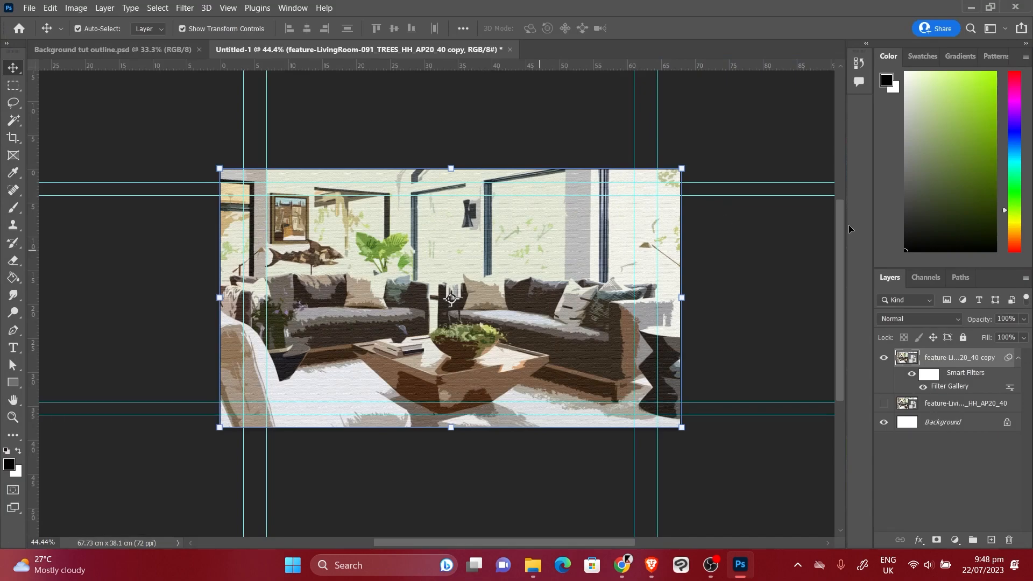
{"action": "left_click", "coordinate": [923, 387]}
{"action": "left_click", "coordinate": [923, 387]}
Add a new layer above the filtered photo and trace the wall column's left edge with a 10 px black brush
{"action": "left_click", "coordinate": [991, 540]}
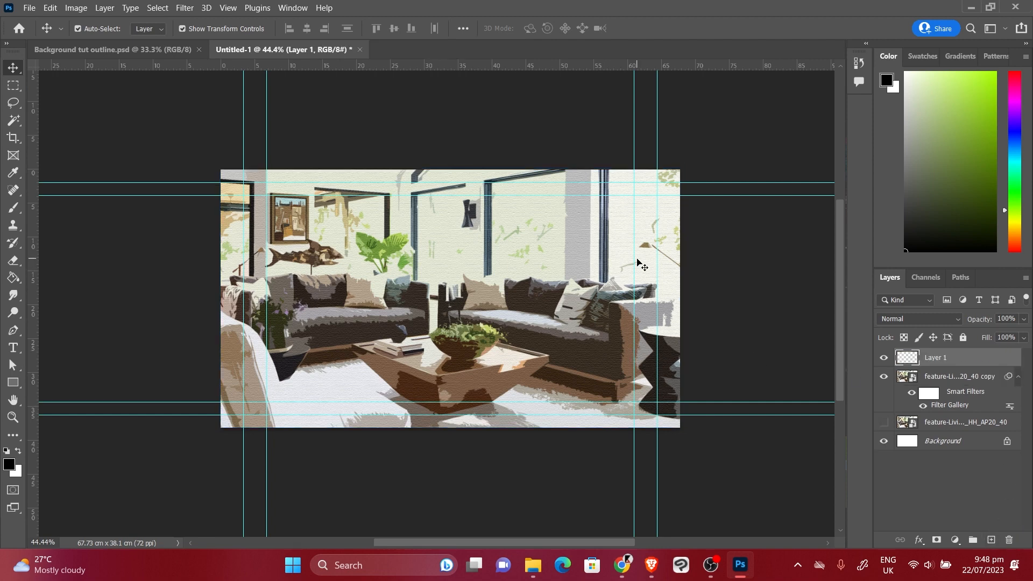
{"action": "key", "text": "b"}
{"action": "key", "text": "ctrl+plus"}
{"action": "key", "text": "ctrl+plus"}
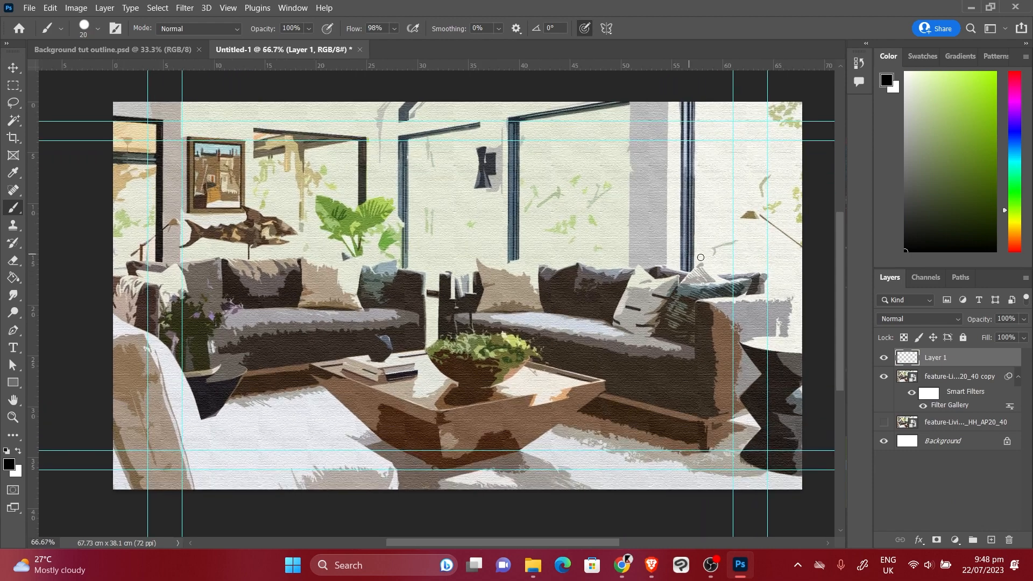
{"action": "left_click_drag", "start_coordinate": [725, 298], "coordinate": [688, 348]}
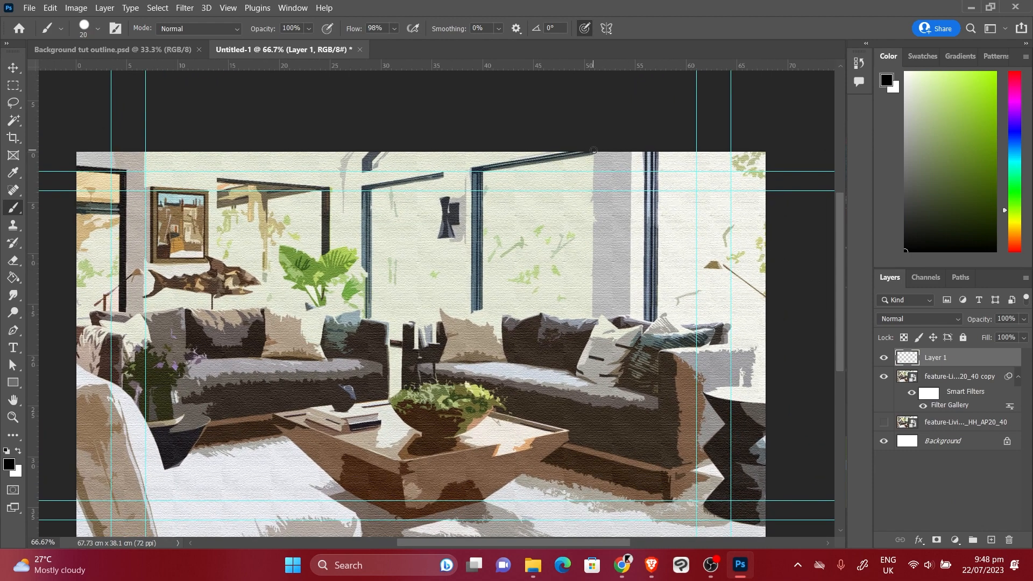
{"action": "left_click_drag", "start_coordinate": [593, 151], "coordinate": [592, 211]}
{"action": "key", "text": "ctrl+z"}
{"action": "key", "text": "bracketleft"}
{"action": "left_click_drag", "start_coordinate": [594, 152], "coordinate": [591, 310]}
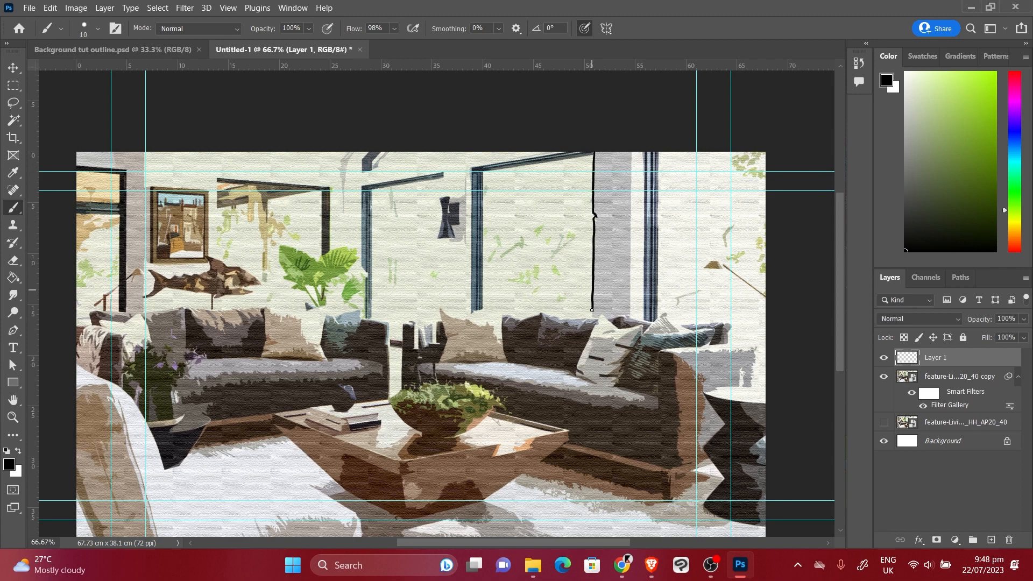
Outline the column's other edge, the right sofa's armrest and backrest, and the top of the side table in black
{"action": "mouse_move", "coordinate": [631, 151]}
{"action": "left_mouse_down"}
{"action": "mouse_move", "coordinate": [628, 304]}
{"action": "mouse_move", "coordinate": [676, 285]}
{"action": "left_mouse_up"}
{"action": "mouse_move", "coordinate": [801, 352]}
{"action": "left_mouse_down"}
{"action": "mouse_move", "coordinate": [791, 346]}
{"action": "mouse_move", "coordinate": [798, 330]}
{"action": "mouse_move", "coordinate": [795, 367]}
{"action": "mouse_move", "coordinate": [743, 372]}
{"action": "mouse_move", "coordinate": [701, 332]}
{"action": "mouse_move", "coordinate": [775, 323]}
{"action": "left_mouse_up"}
{"action": "mouse_move", "coordinate": [442, 302]}
{"action": "left_mouse_down"}
{"action": "mouse_move", "coordinate": [515, 290]}
{"action": "mouse_move", "coordinate": [668, 293]}
{"action": "left_mouse_up"}
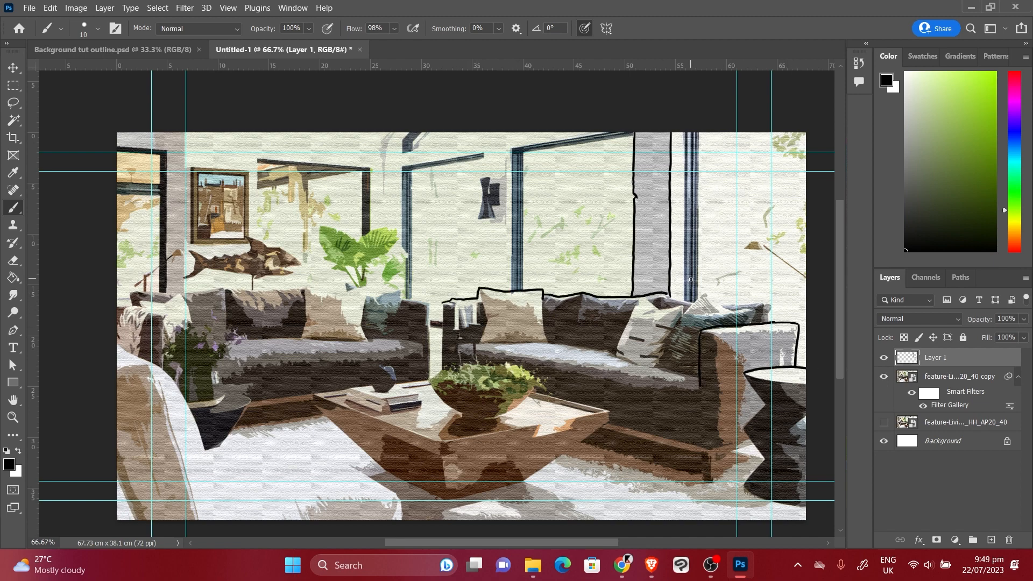
Outline the right sofa's lower frame, the coffee table's edges and the foreground armchair's seat with the black brush
{"action": "key", "text": "ctrl+minus"}
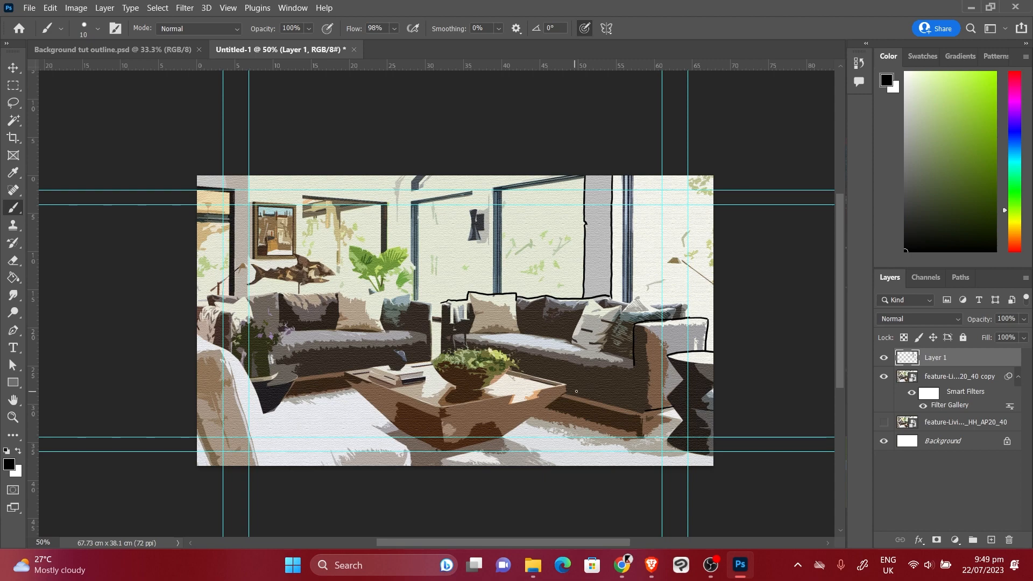
{"action": "left_click_drag", "start_coordinate": [568, 391], "coordinate": [634, 412]}
{"action": "left_click_drag", "start_coordinate": [545, 409], "coordinate": [626, 430]}
{"action": "left_click_drag", "start_coordinate": [566, 385], "coordinate": [446, 446]}
{"action": "left_click_drag", "start_coordinate": [344, 379], "coordinate": [390, 421]}
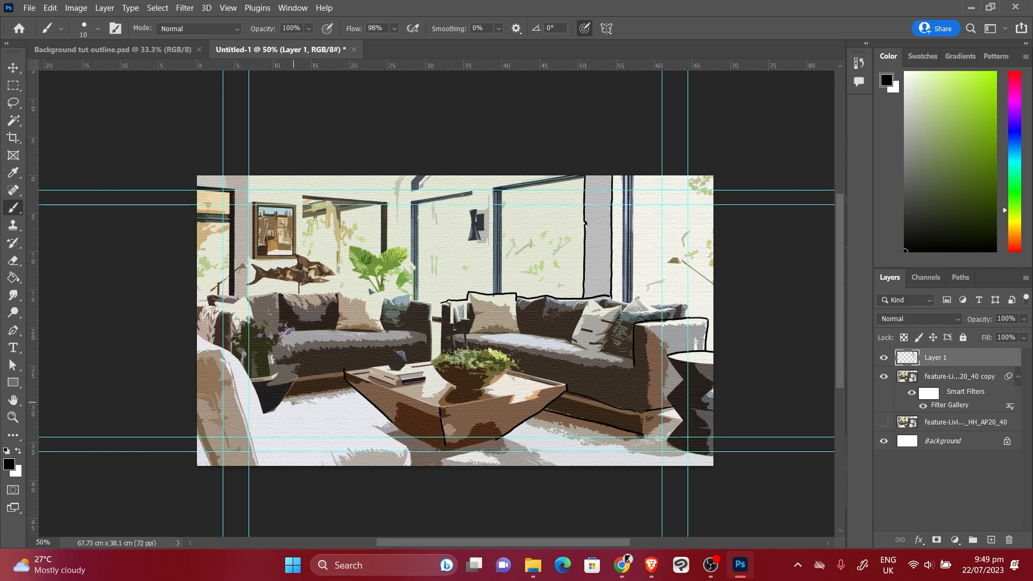
{"action": "mouse_move", "coordinate": [273, 409]}
{"action": "left_mouse_down"}
{"action": "mouse_move", "coordinate": [324, 406]}
{"action": "mouse_move", "coordinate": [377, 430]}
{"action": "mouse_move", "coordinate": [408, 469]}
{"action": "left_mouse_up"}
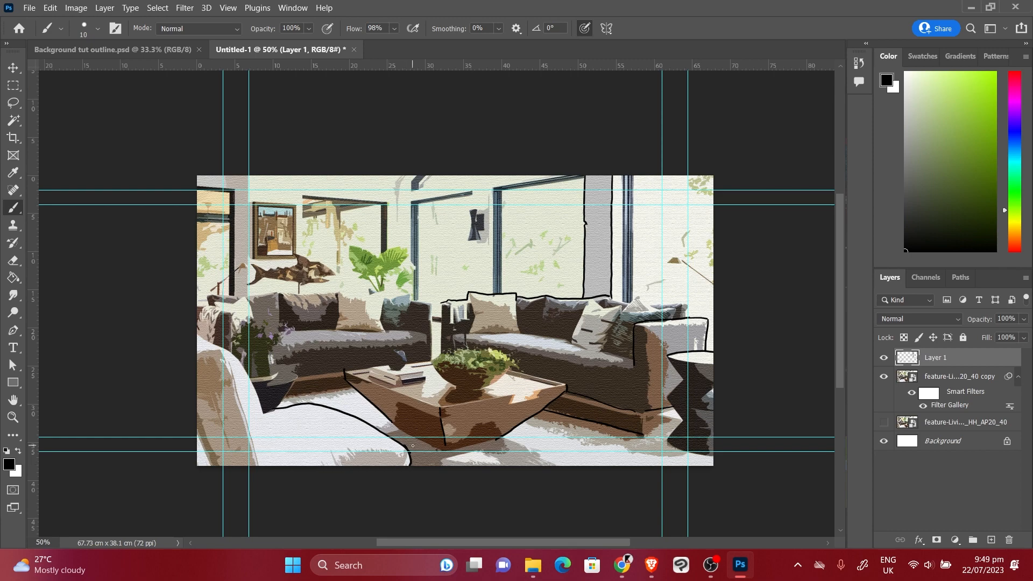
Toggle the outline layer's visibility to compare the image with and without the drawn lines
{"action": "key", "text": "space"}
{"action": "left_click", "coordinate": [885, 359]}
{"action": "left_click", "coordinate": [885, 359]}
{"action": "left_click", "coordinate": [885, 360]}
{"action": "left_click", "coordinate": [885, 360]}
Create a layer group and move the outline layer and the filtered photo copy into it, leaving the group collapsed
{"action": "left_click", "coordinate": [972, 539]}
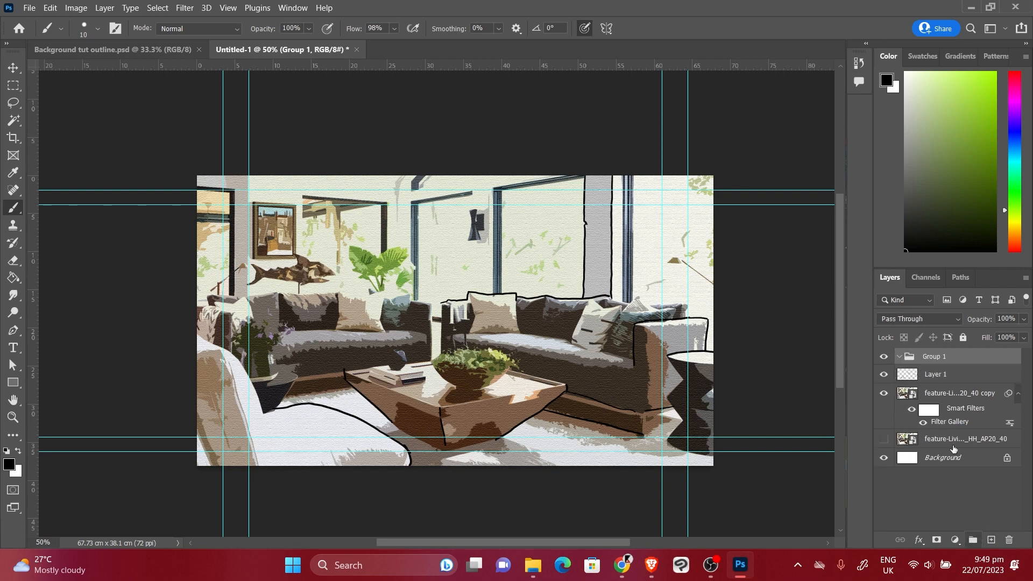
{"action": "left_click", "coordinate": [952, 378]}
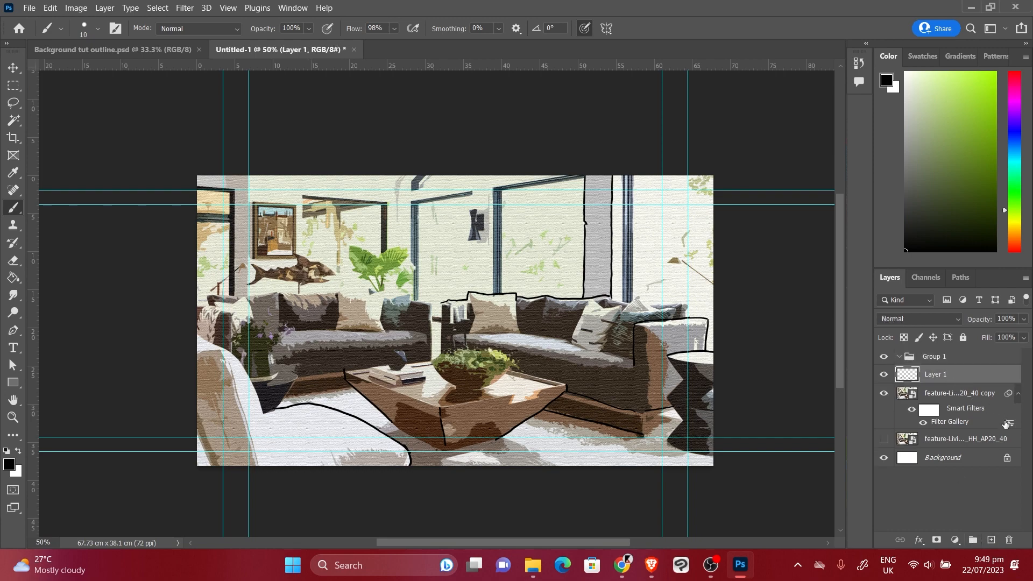
{"action": "left_click", "coordinate": [975, 399], "text": "shift"}
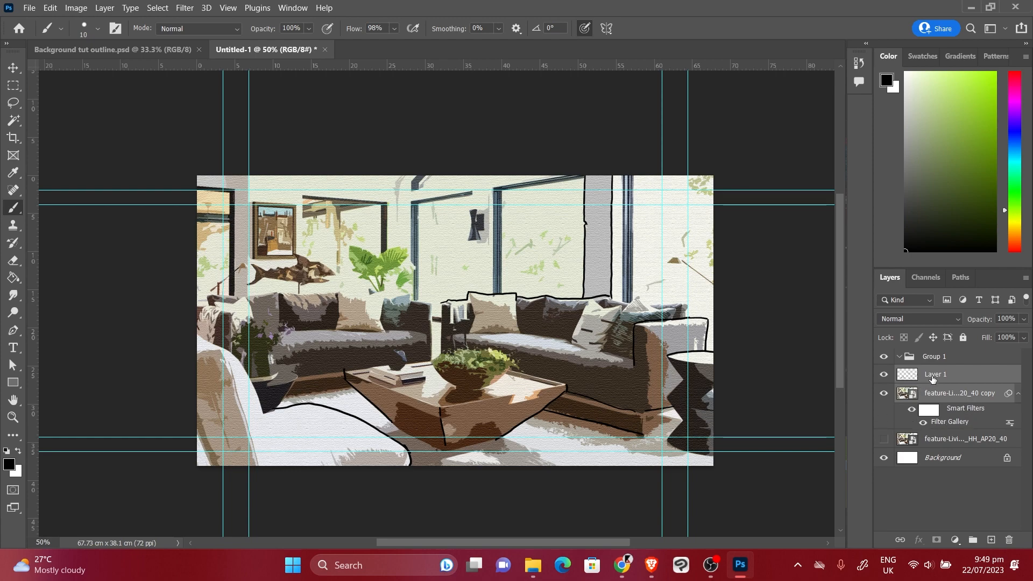
{"action": "left_click_drag", "start_coordinate": [951, 372], "coordinate": [947, 358]}
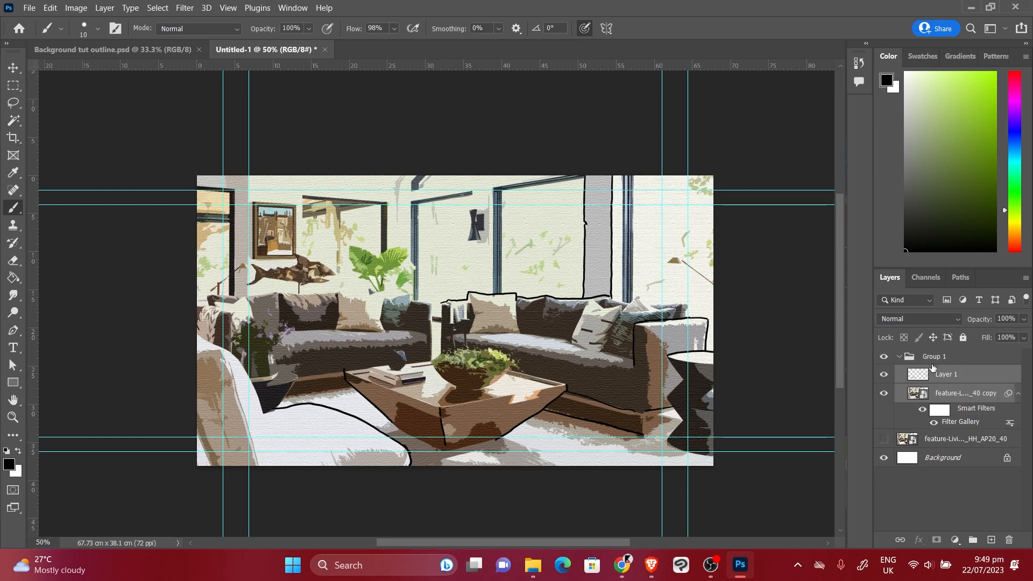
{"action": "left_click", "coordinate": [899, 356]}
Hide the group with the illustrated version, and show and select the original living room photo layer
{"action": "left_click", "coordinate": [884, 356]}
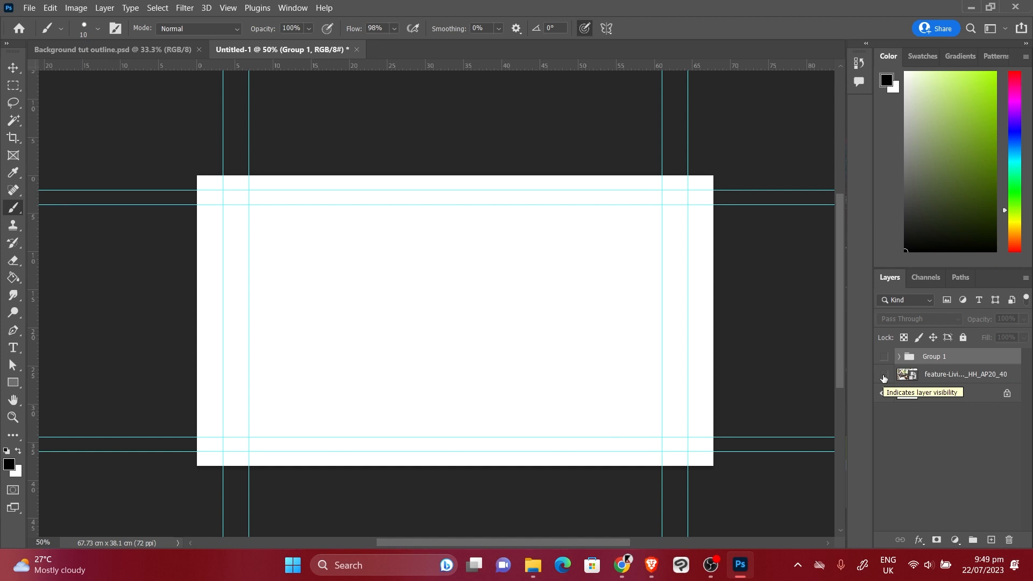
{"action": "left_click", "coordinate": [883, 374]}
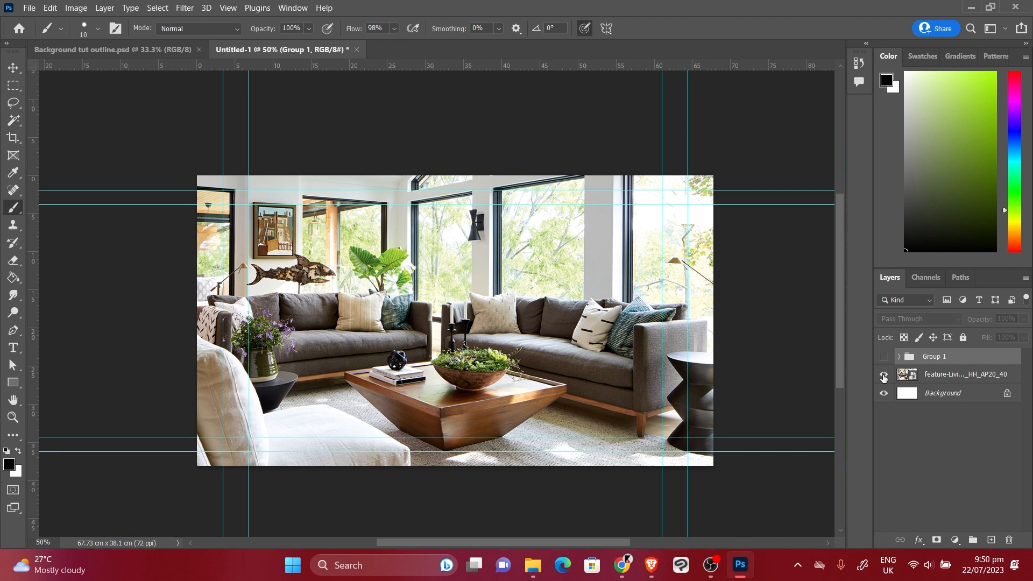
{"action": "left_click", "coordinate": [967, 381]}
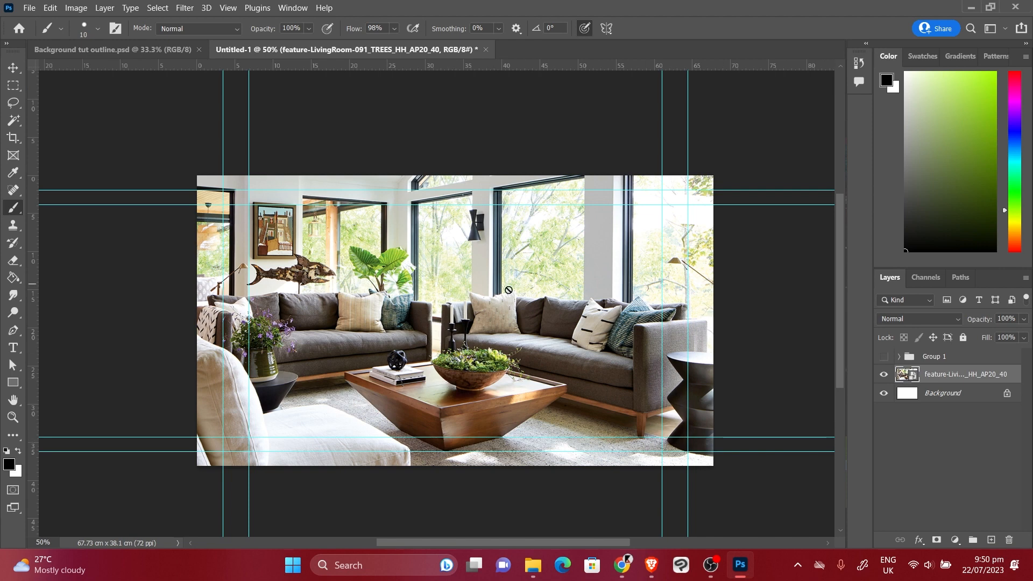
Try selecting the coffee table and the items on it with the Quick Selection tool, and clear the selection
{"action": "left_click", "coordinate": [13, 123]}
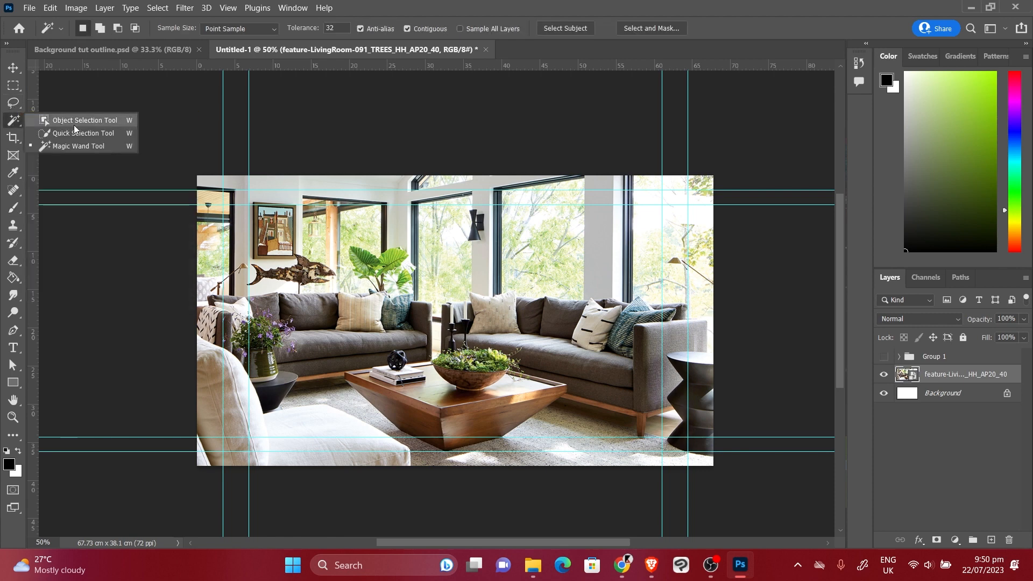
{"action": "left_click", "coordinate": [18, 121]}
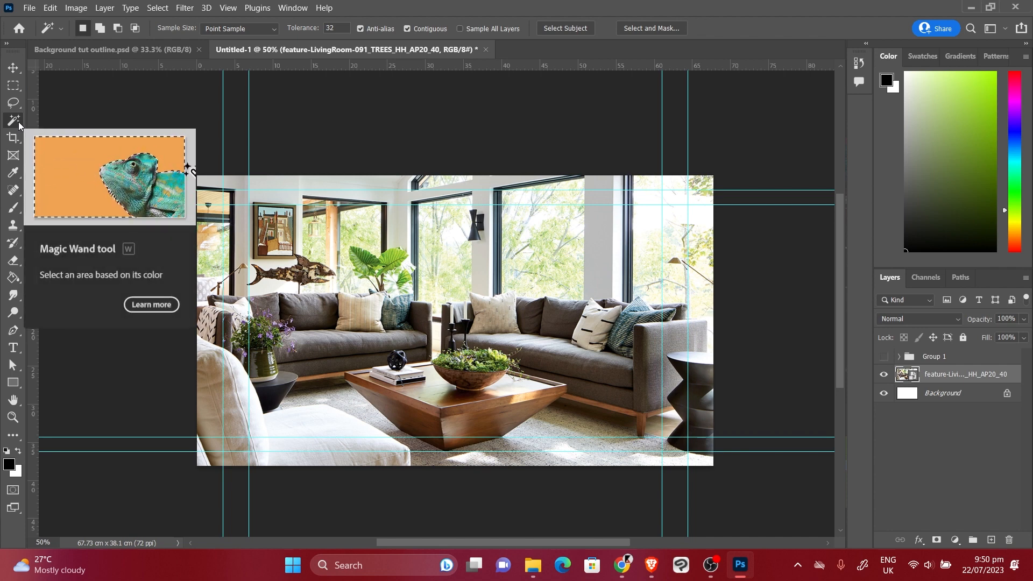
{"action": "right_click", "coordinate": [19, 122]}
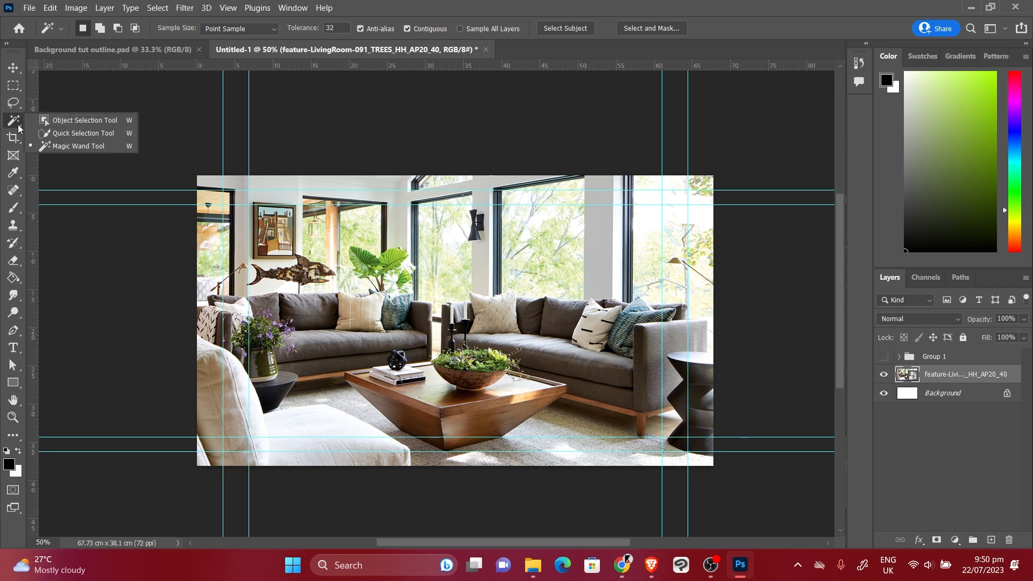
{"action": "left_click", "coordinate": [84, 133]}
{"action": "mouse_move", "coordinate": [482, 383]}
{"action": "left_mouse_down"}
{"action": "mouse_move", "coordinate": [525, 396]}
{"action": "mouse_move", "coordinate": [478, 412]}
{"action": "mouse_move", "coordinate": [397, 390]}
{"action": "mouse_move", "coordinate": [404, 377]}
{"action": "left_mouse_up"}
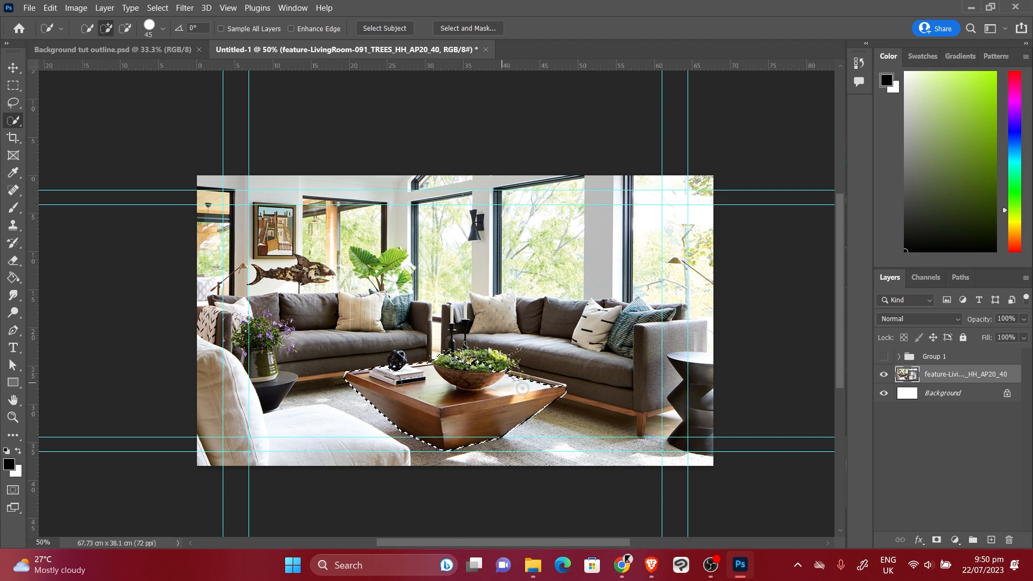
{"action": "mouse_move", "coordinate": [523, 389]}
{"action": "left_mouse_down"}
{"action": "mouse_move", "coordinate": [551, 387]}
{"action": "mouse_move", "coordinate": [483, 358]}
{"action": "mouse_move", "coordinate": [495, 366]}
{"action": "mouse_move", "coordinate": [402, 360]}
{"action": "left_mouse_up"}
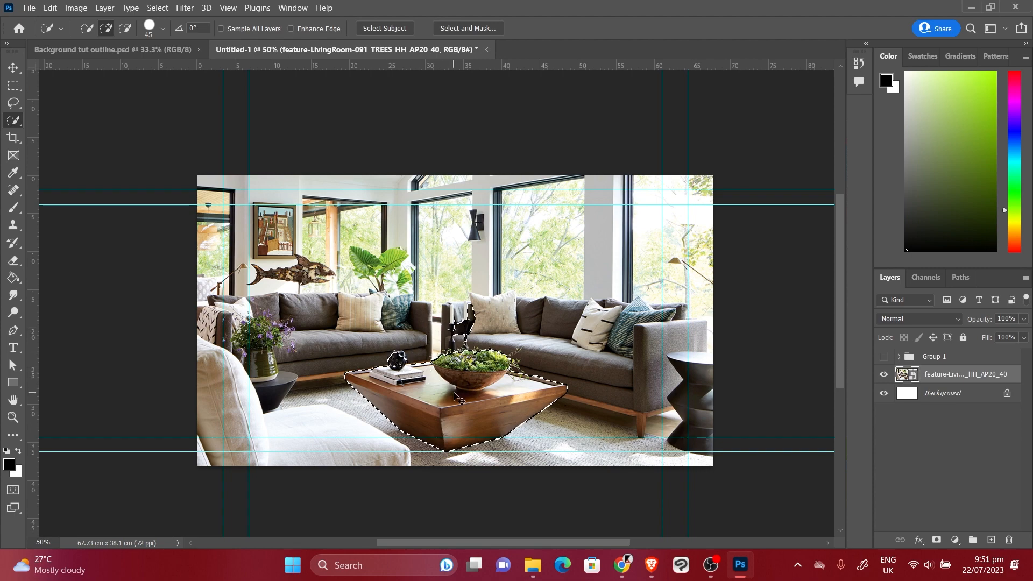
{"action": "key", "text": "ctrl+d"}
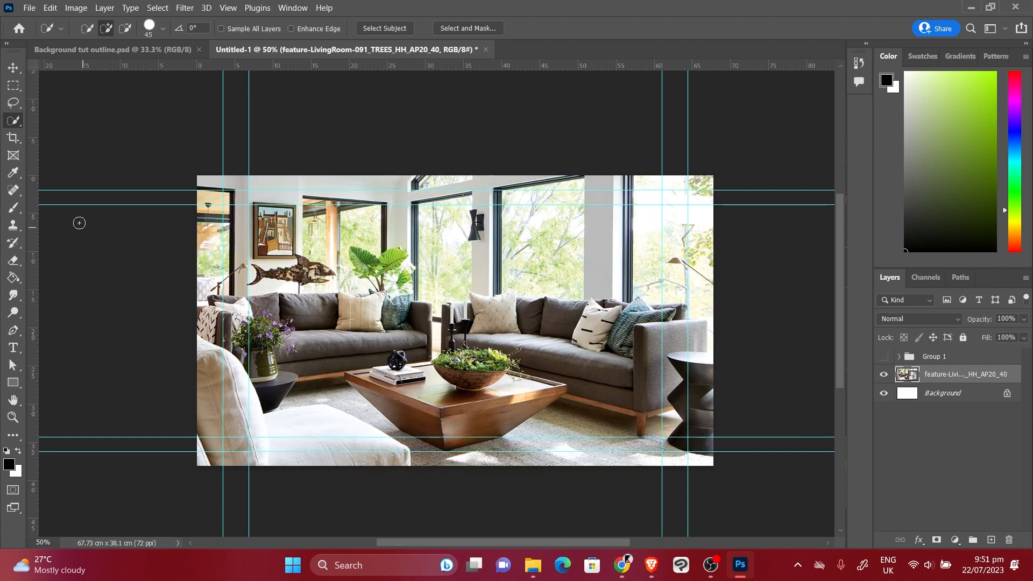
Select the coffee table with the Object Selection tool and add the plant bowl to the selection
{"action": "right_click", "coordinate": [10, 123]}
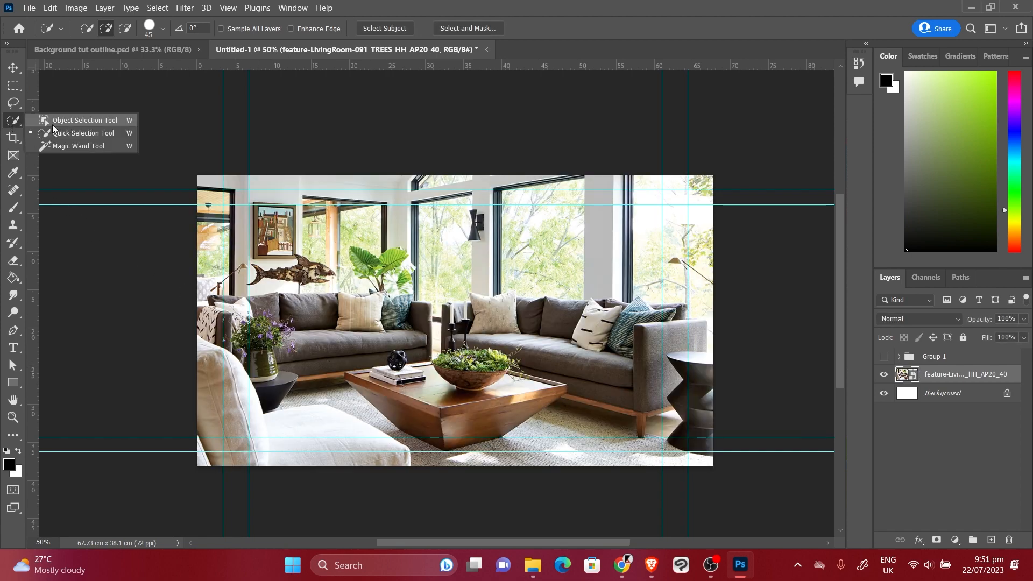
{"action": "left_click", "coordinate": [52, 121]}
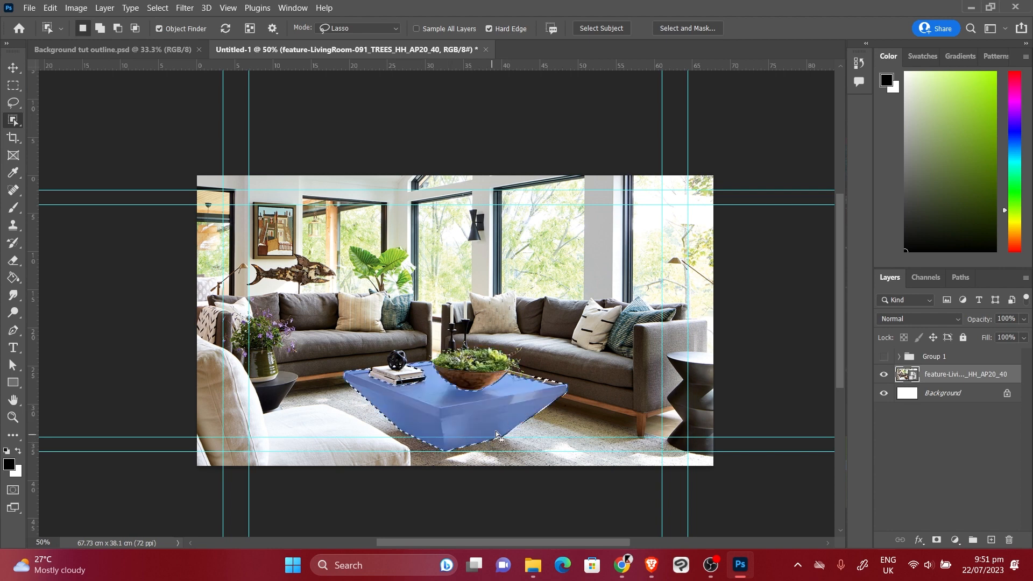
{"action": "left_click", "coordinate": [492, 381], "text": "shift"}
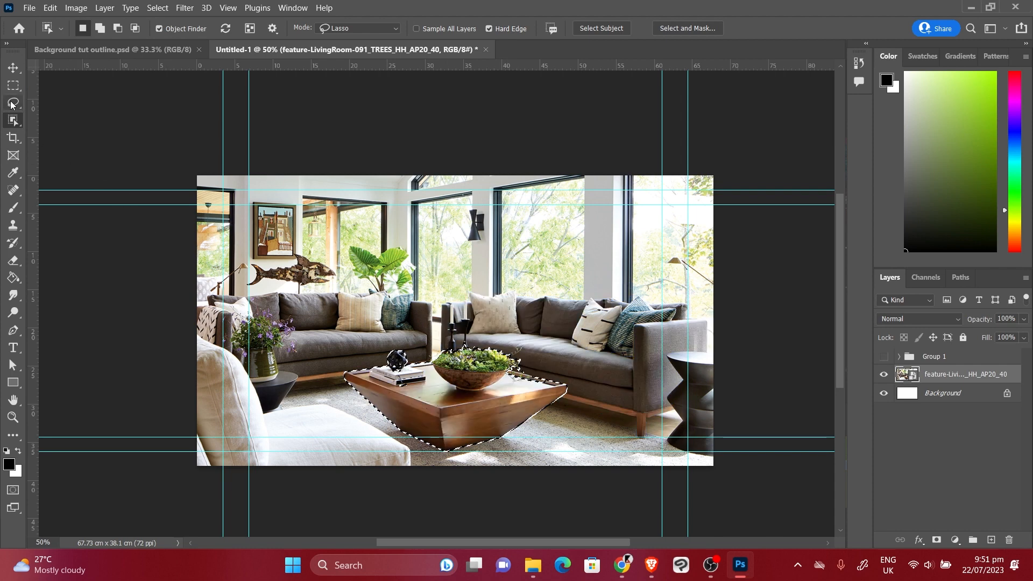
Compare the context options that the Lasso, Brush, Eraser, Smudge and Object Selection tools offer over the selected coffee table
{"action": "left_click", "coordinate": [12, 104]}
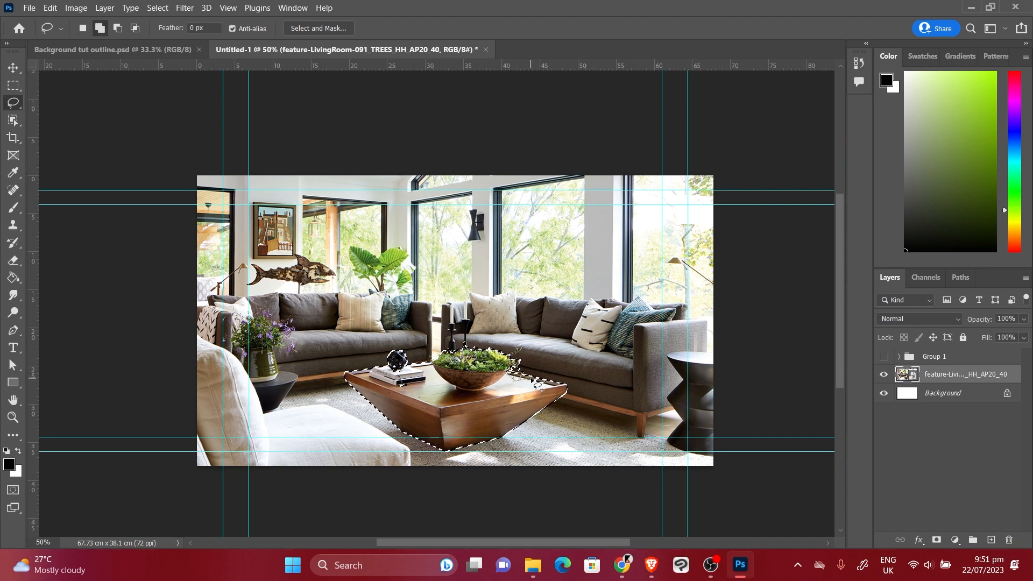
{"action": "key", "text": "ctrl+plus"}
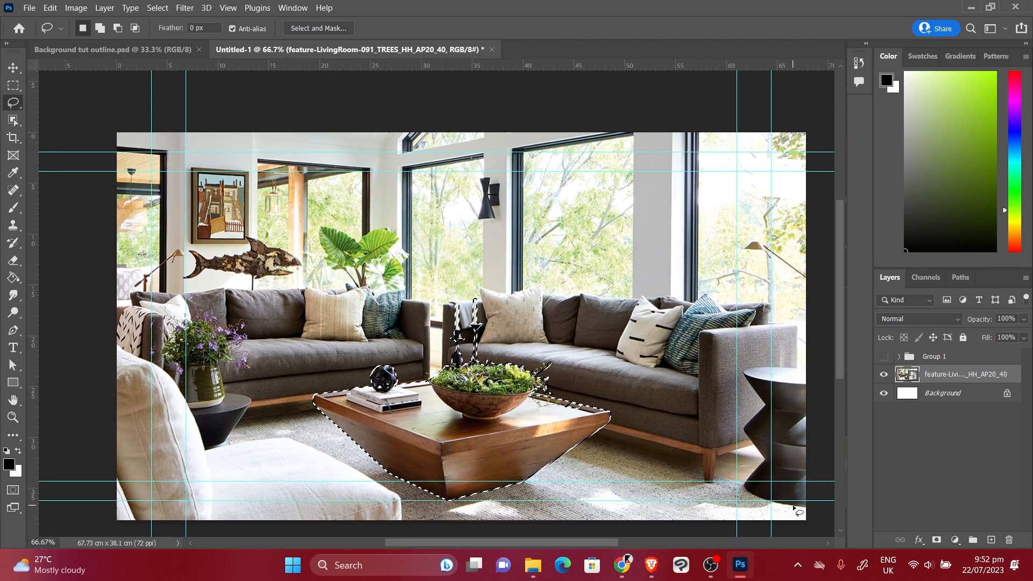
{"action": "right_click", "coordinate": [481, 392]}
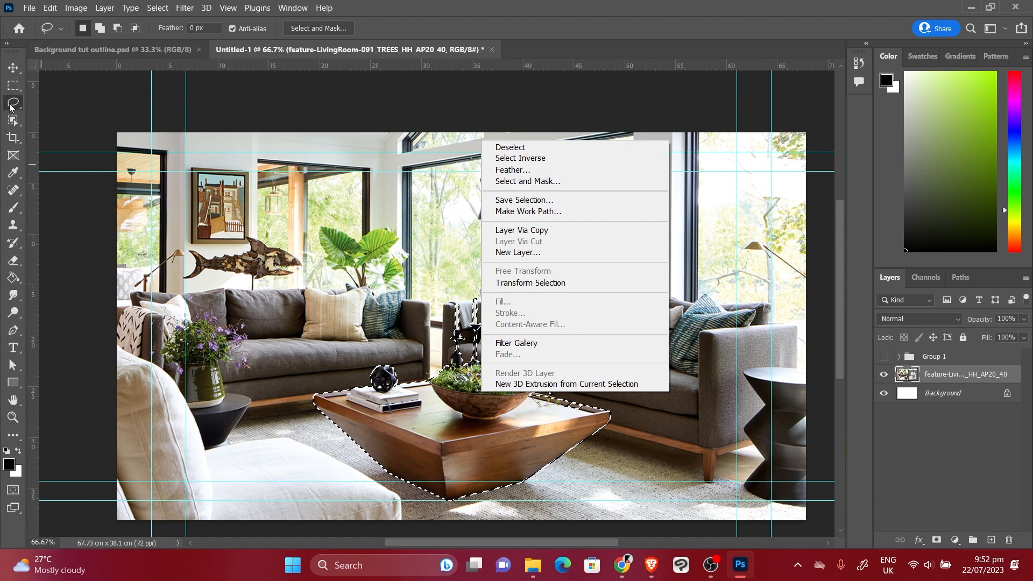
{"action": "left_click", "coordinate": [15, 207]}
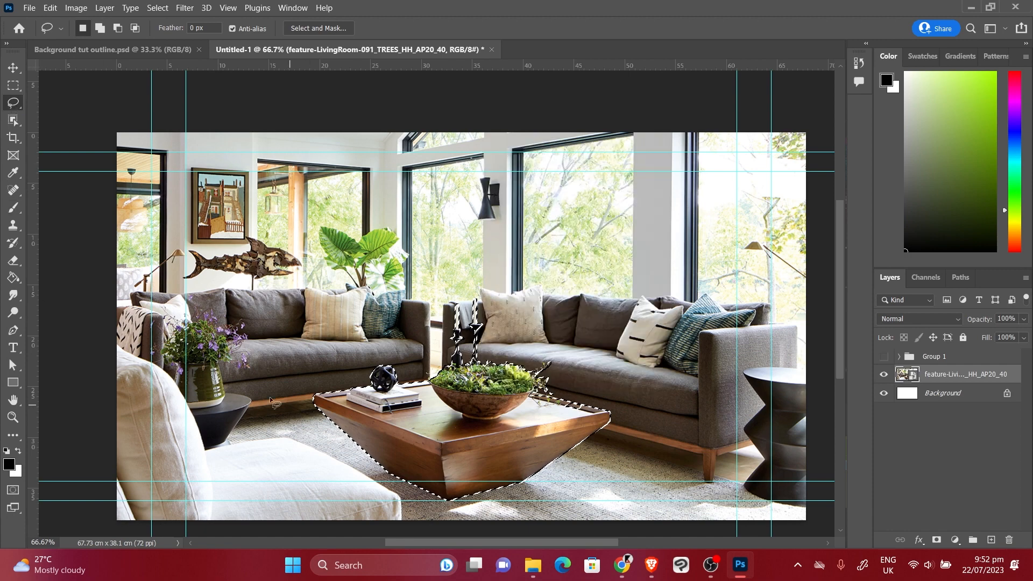
{"action": "left_click", "coordinate": [12, 207]}
{"action": "right_click", "coordinate": [458, 433]}
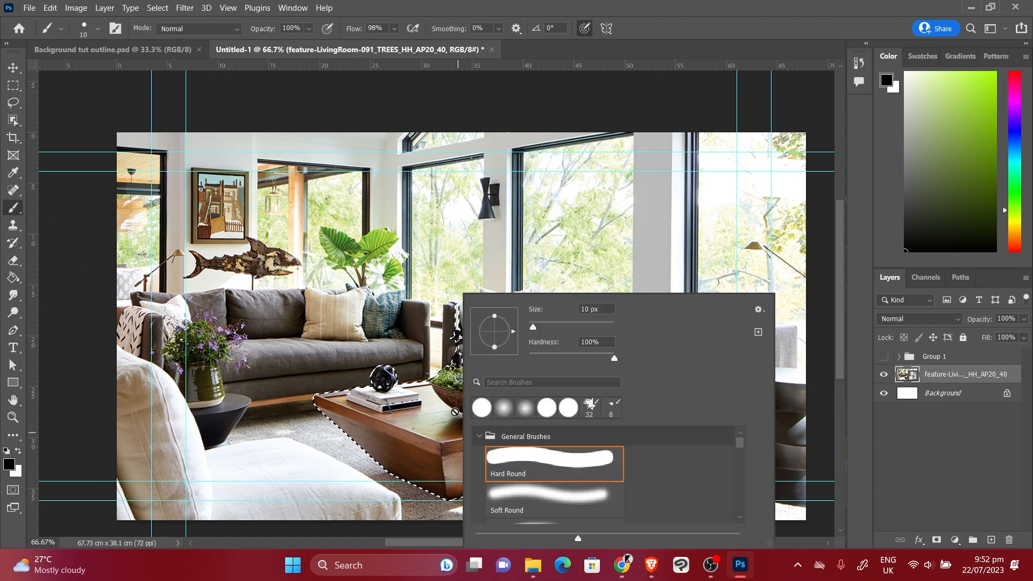
{"action": "right_click", "coordinate": [434, 413]}
{"action": "key", "text": "e"}
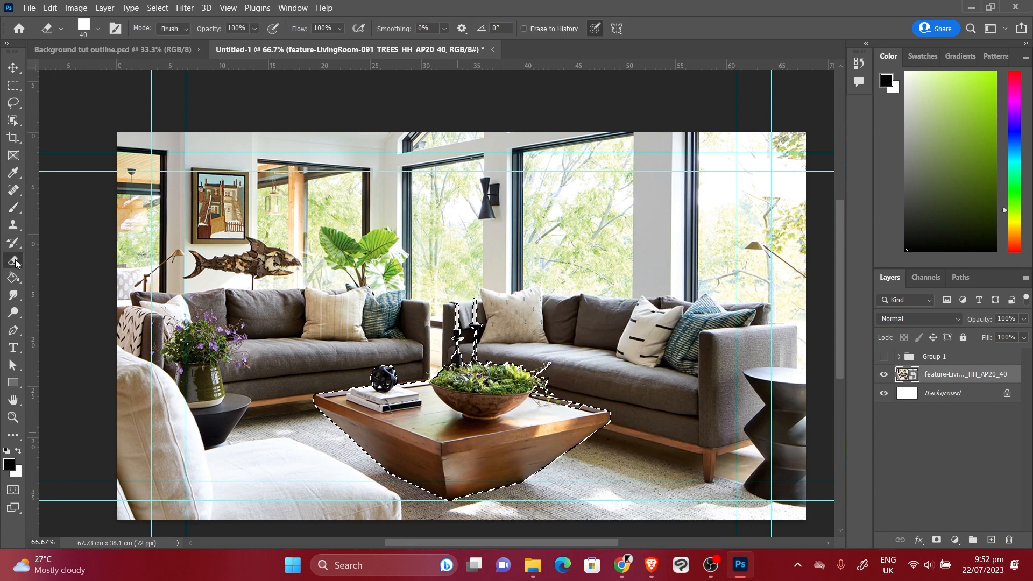
{"action": "right_click", "coordinate": [444, 460]}
{"action": "left_click", "coordinate": [13, 296]}
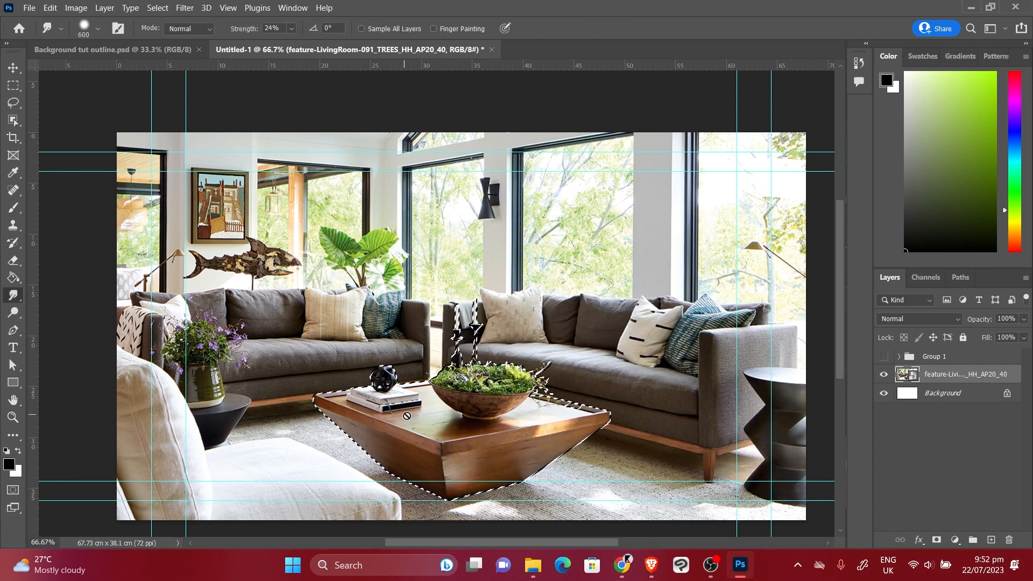
{"action": "right_click", "coordinate": [455, 415]}
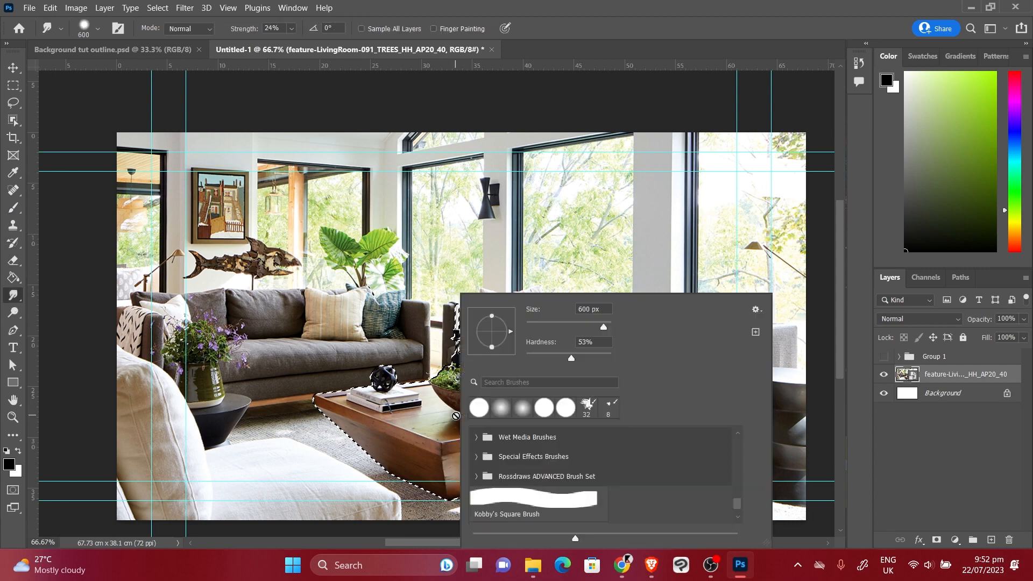
{"action": "left_click", "coordinate": [13, 119]}
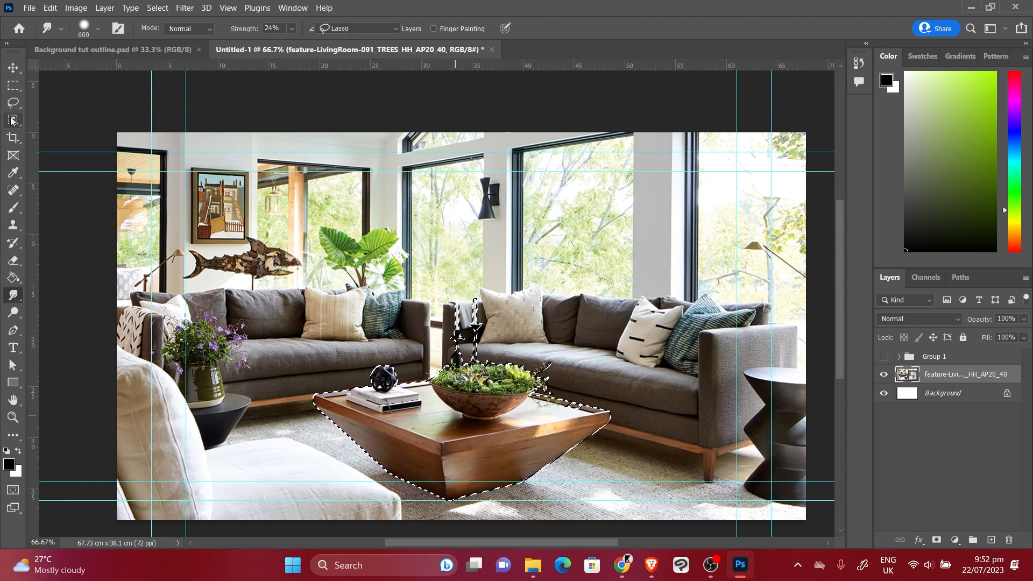
{"action": "right_click", "coordinate": [464, 393]}
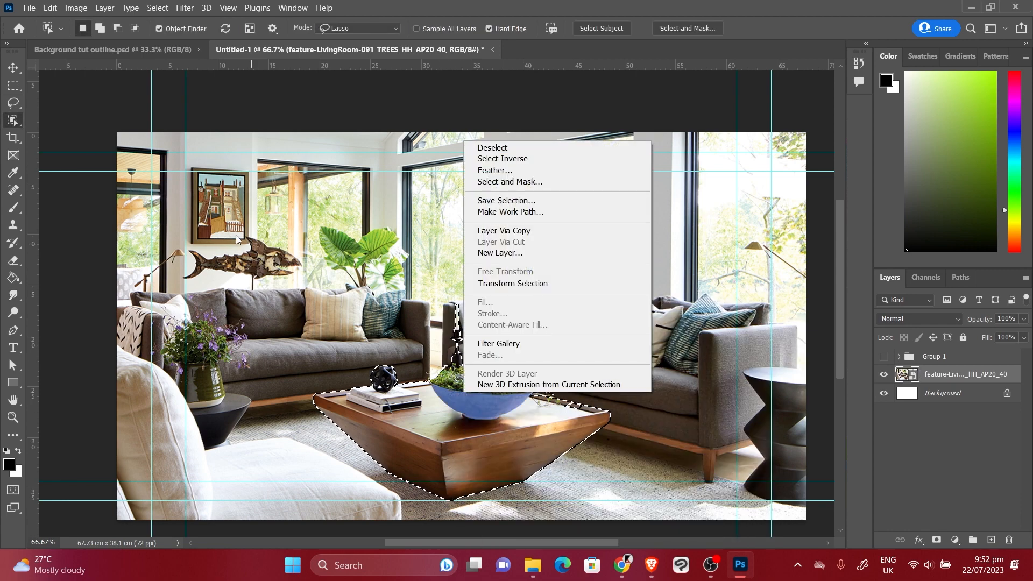
Copy the selected coffee table from the living room photo onto its own layer with Layer Via Copy
{"action": "left_click", "coordinate": [12, 103]}
{"action": "left_click", "coordinate": [13, 102]}
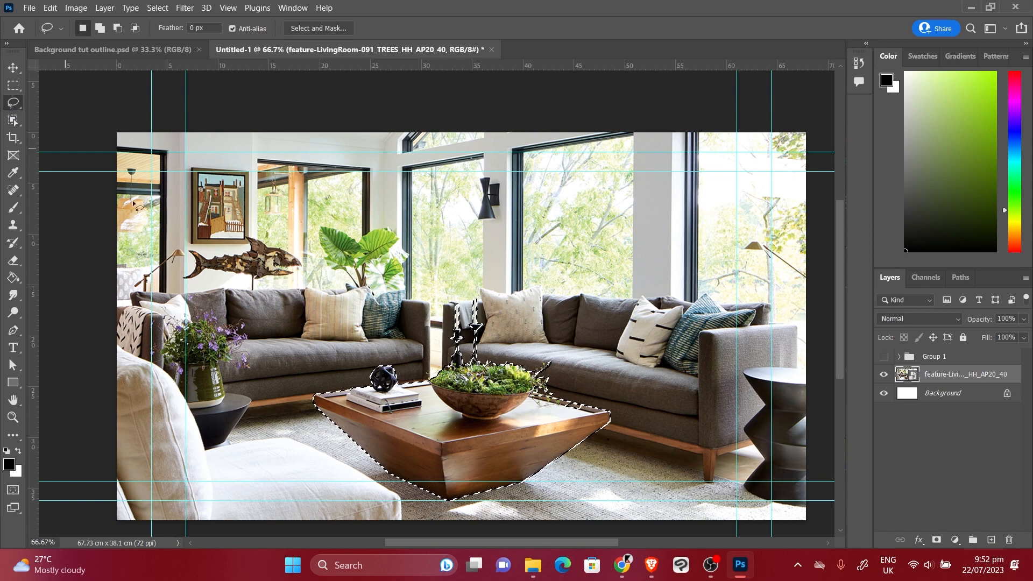
{"action": "right_click", "coordinate": [473, 393]}
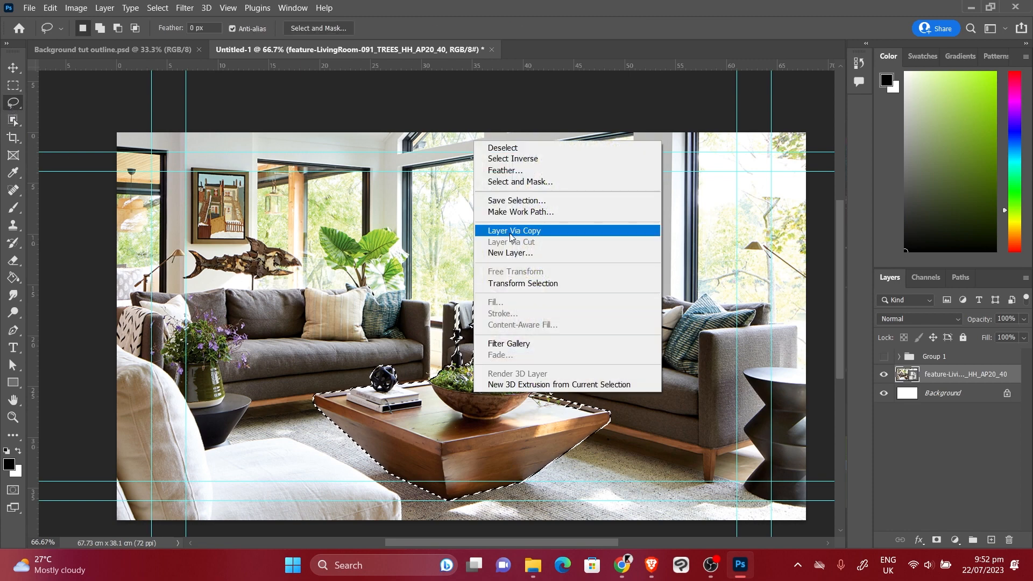
{"action": "left_click", "coordinate": [549, 237]}
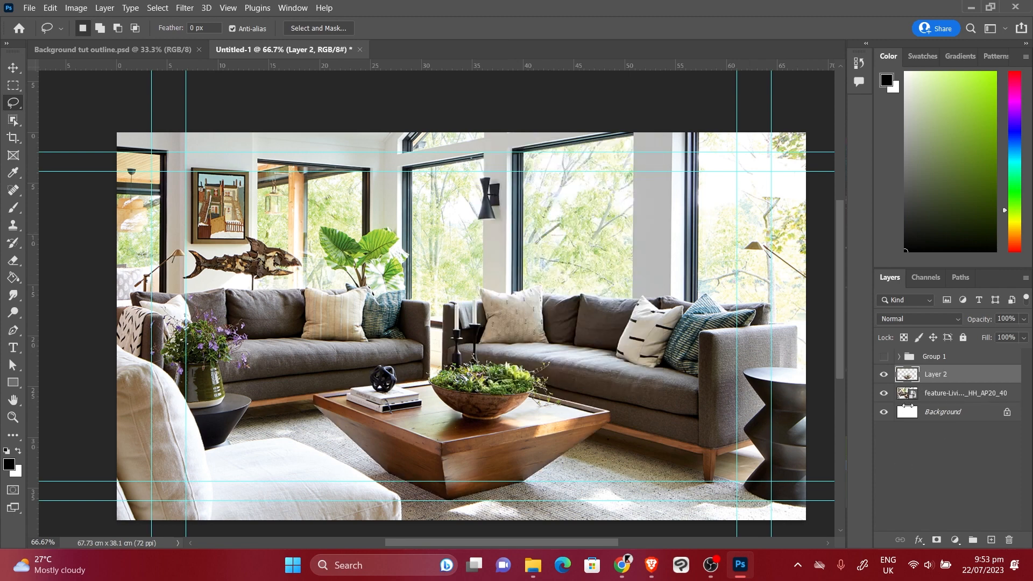
Inspect the cut-out coffee table on its own by hiding the photo layer and toggling the table layer, and restore both layers
{"action": "left_click", "coordinate": [884, 395]}
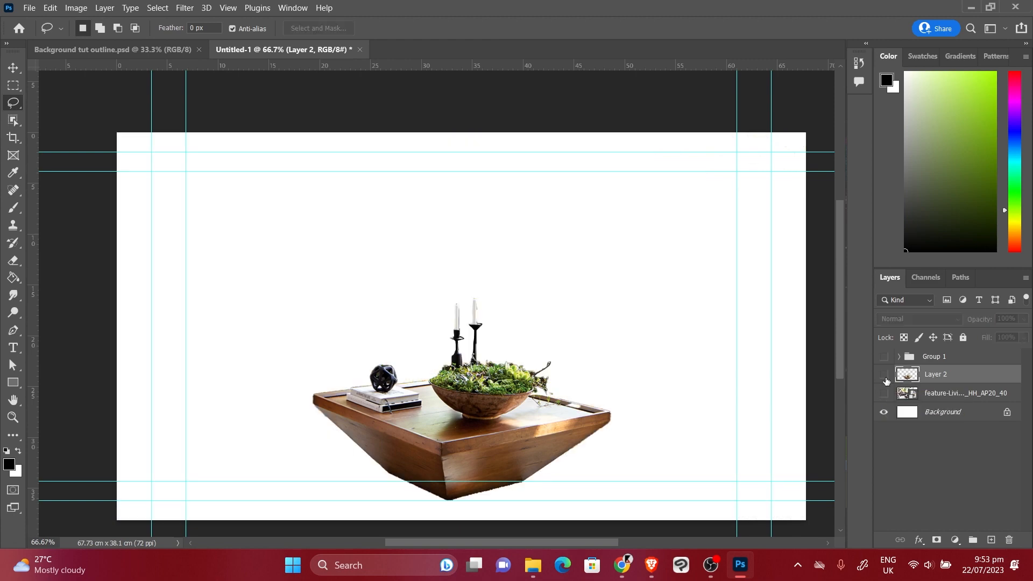
{"action": "left_click", "coordinate": [886, 378]}
{"action": "left_click", "coordinate": [885, 378]}
{"action": "left_click", "coordinate": [886, 378]}
{"action": "left_click", "coordinate": [885, 378]}
{"action": "left_click", "coordinate": [886, 378]}
{"action": "left_click", "coordinate": [884, 376]}
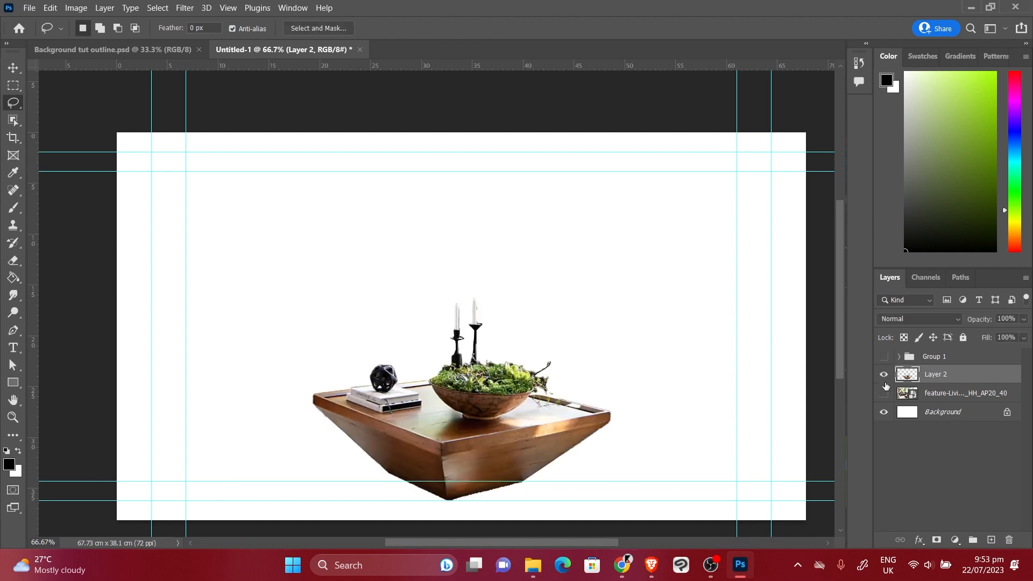
{"action": "left_click", "coordinate": [883, 394]}
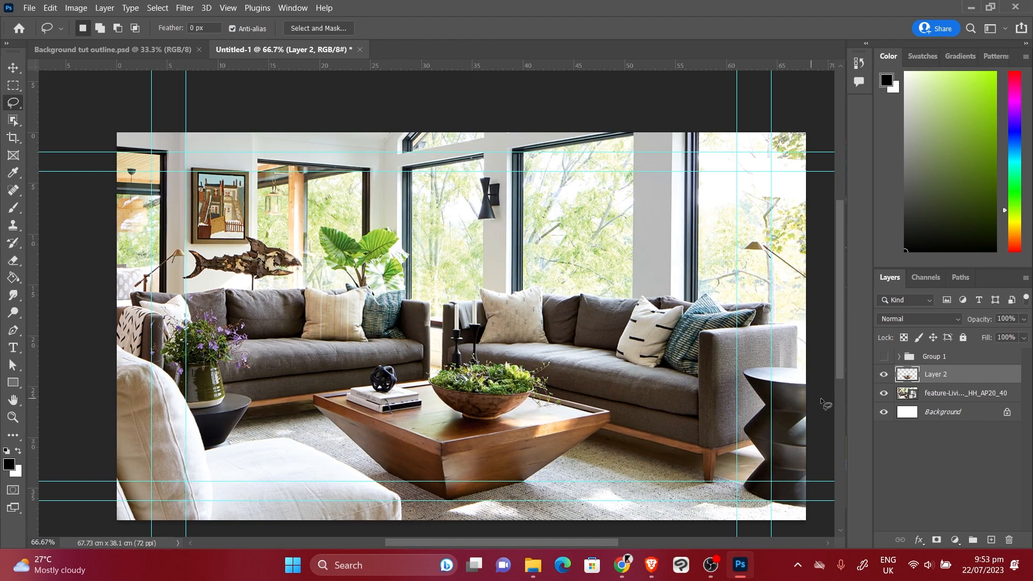
Hide the coffee table layer, duplicate the living room photo layer and rasterize the duplicate
{"action": "left_click", "coordinate": [885, 377]}
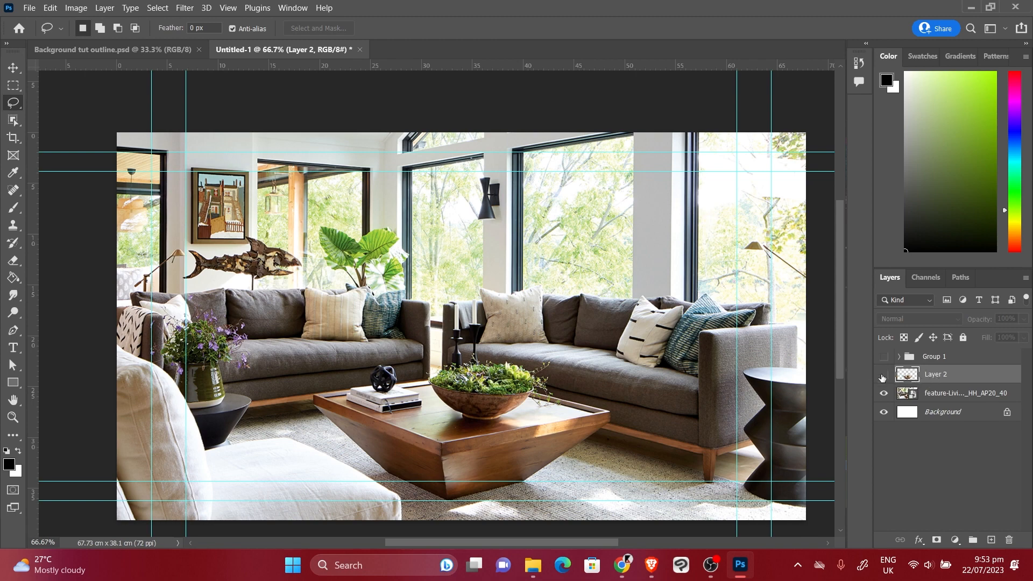
{"action": "left_click", "coordinate": [956, 393]}
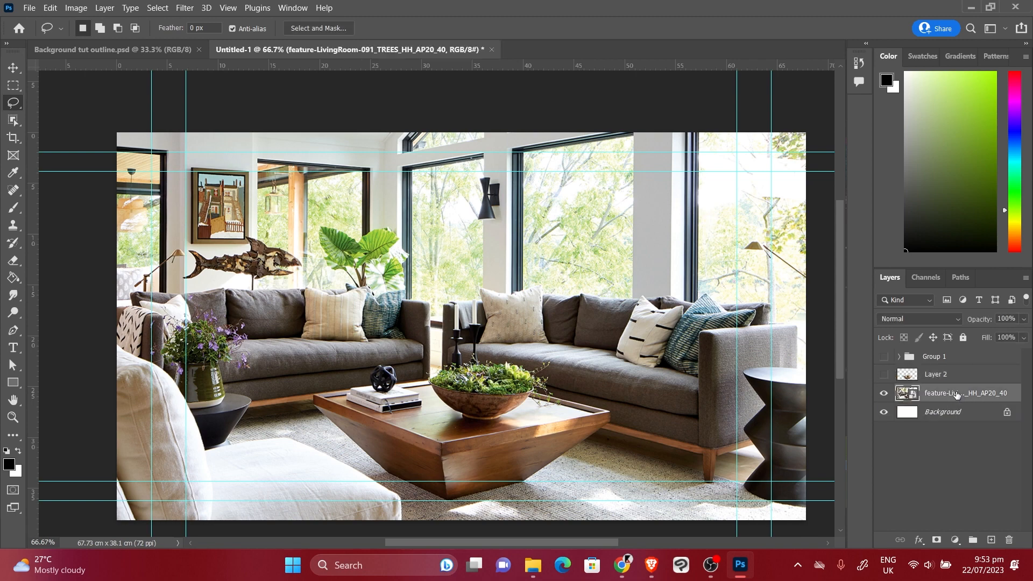
{"action": "key", "text": "ctrl+j"}
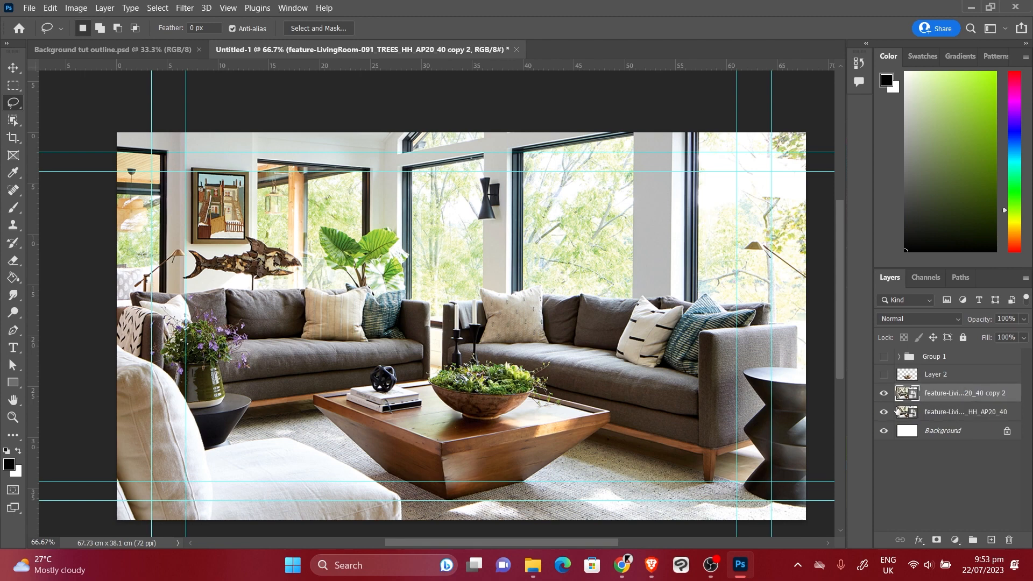
{"action": "right_click", "coordinate": [939, 397]}
{"action": "left_click", "coordinate": [813, 276]}
Try moving the cut-out coffee table up over the sofa, compare it with the photo copy beneath, and undo the move
{"action": "left_click", "coordinate": [885, 392]}
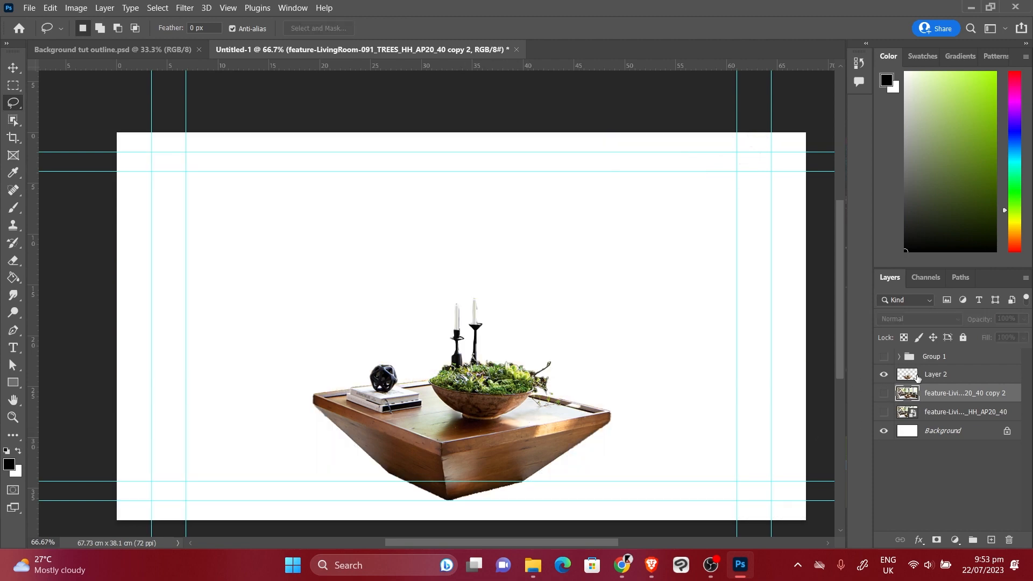
{"action": "left_click", "coordinate": [14, 67]}
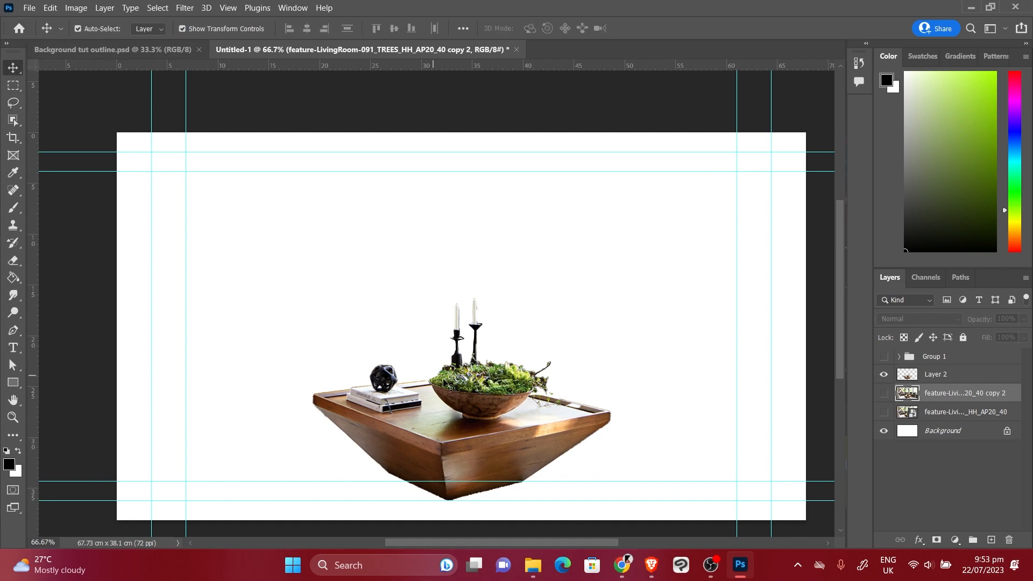
{"action": "left_click_drag", "start_coordinate": [444, 383], "coordinate": [597, 317]}
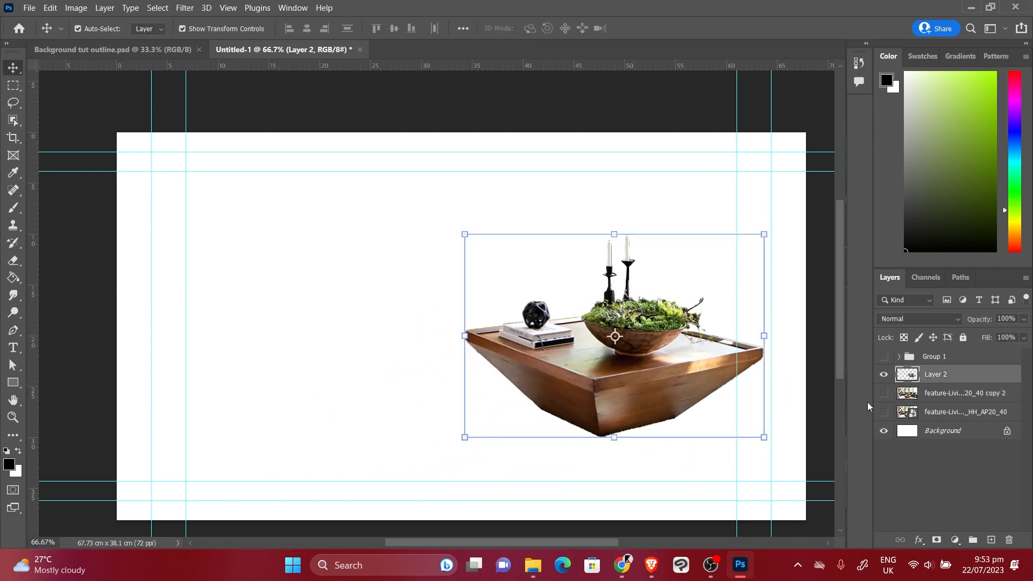
{"action": "left_click", "coordinate": [884, 393]}
{"action": "left_click_drag", "start_coordinate": [574, 373], "coordinate": [600, 377]}
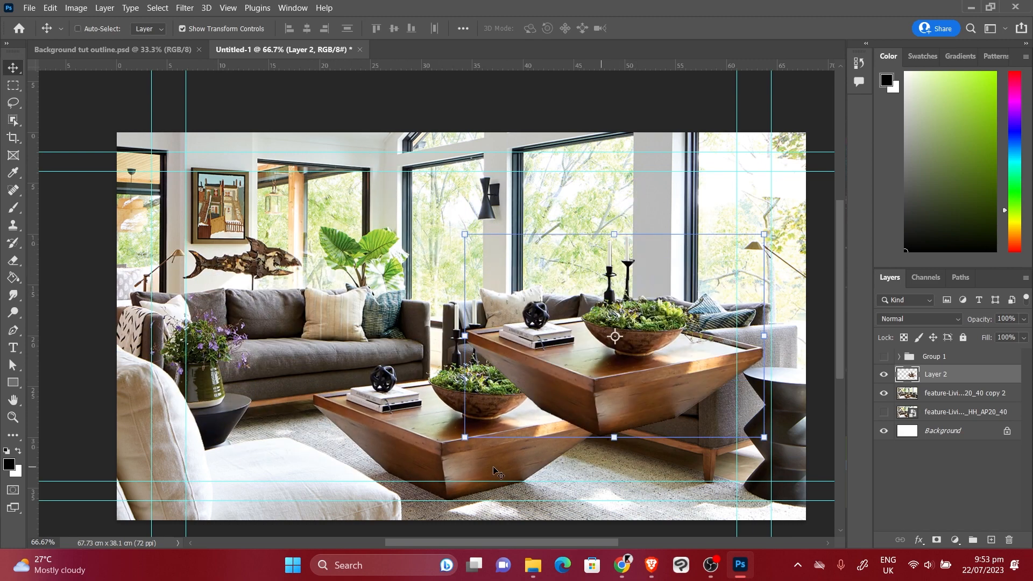
{"action": "key", "text": "z"}
{"action": "key", "text": "ctrl+z"}
{"action": "key", "text": "ctrl+z"}
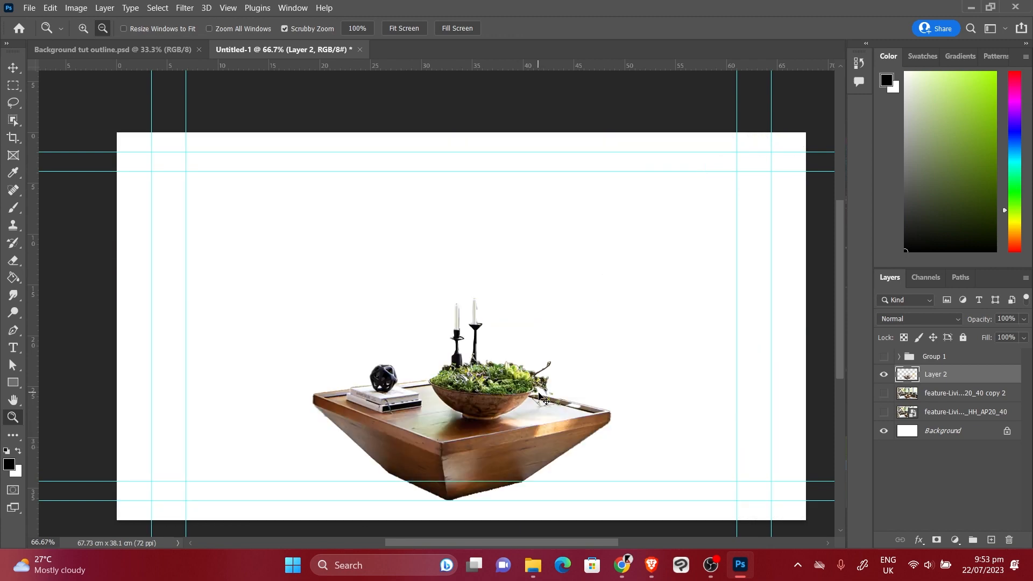
{"action": "key", "text": "ctrl+z"}
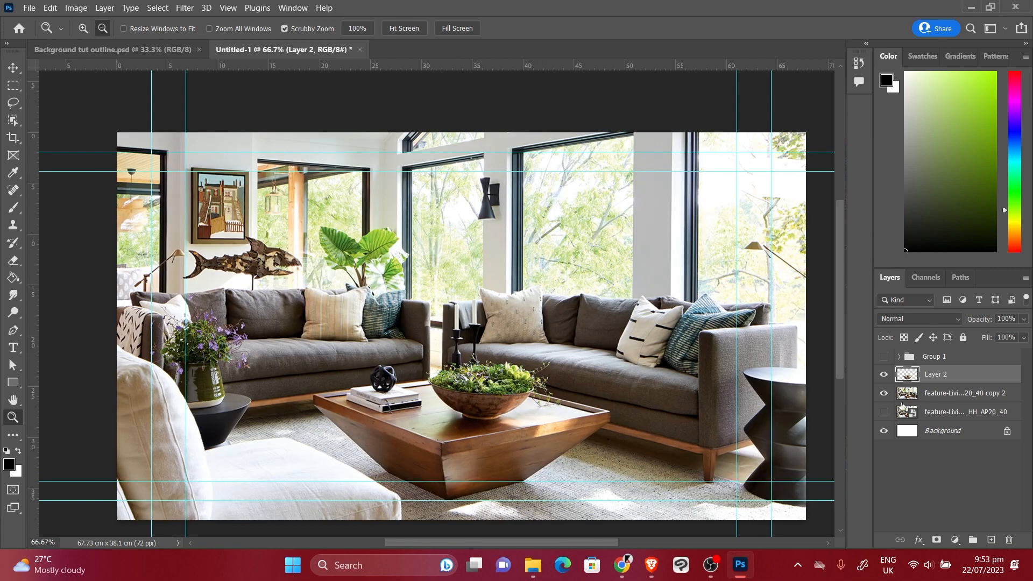
Check the table layer against the photo copy and load the coffee table layer's outline as a selection
{"action": "left_click", "coordinate": [883, 377]}
{"action": "left_click", "coordinate": [881, 377]}
{"action": "left_click", "coordinate": [884, 394]}
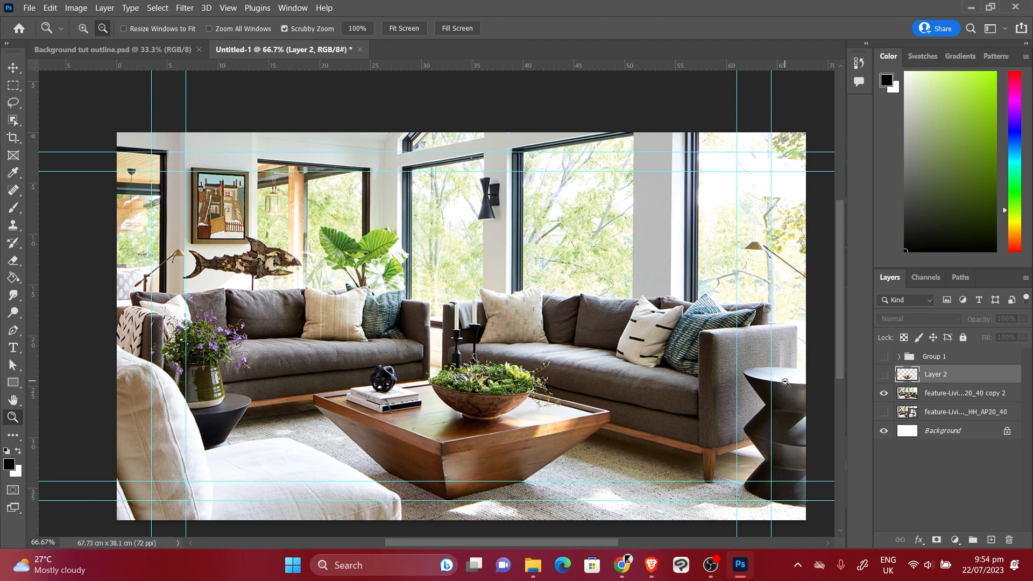
{"action": "left_click", "coordinate": [885, 376]}
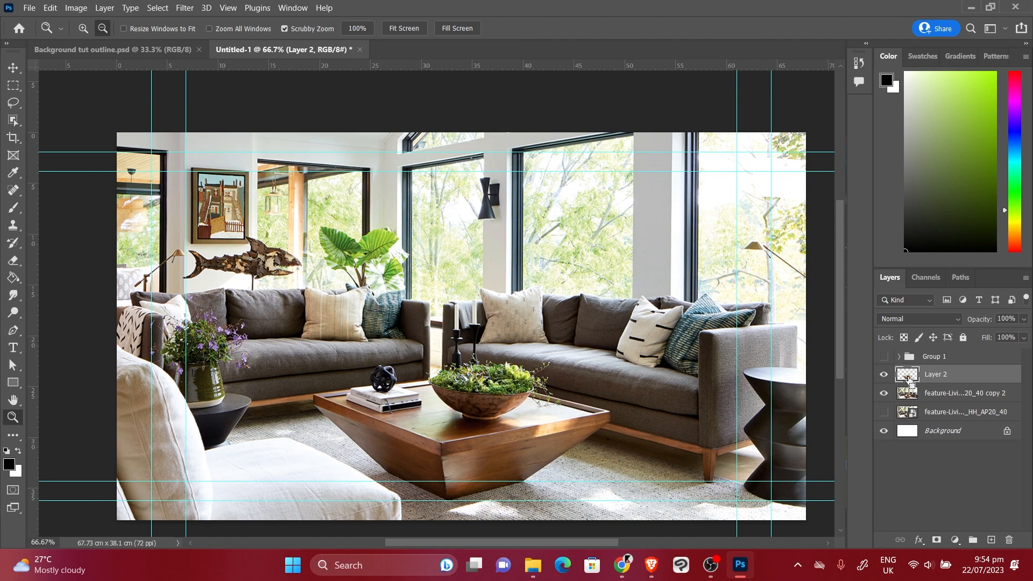
{"action": "left_click_drag", "start_coordinate": [910, 382], "coordinate": [910, 377]}
{"action": "left_click", "coordinate": [910, 378], "text": "ctrl"}
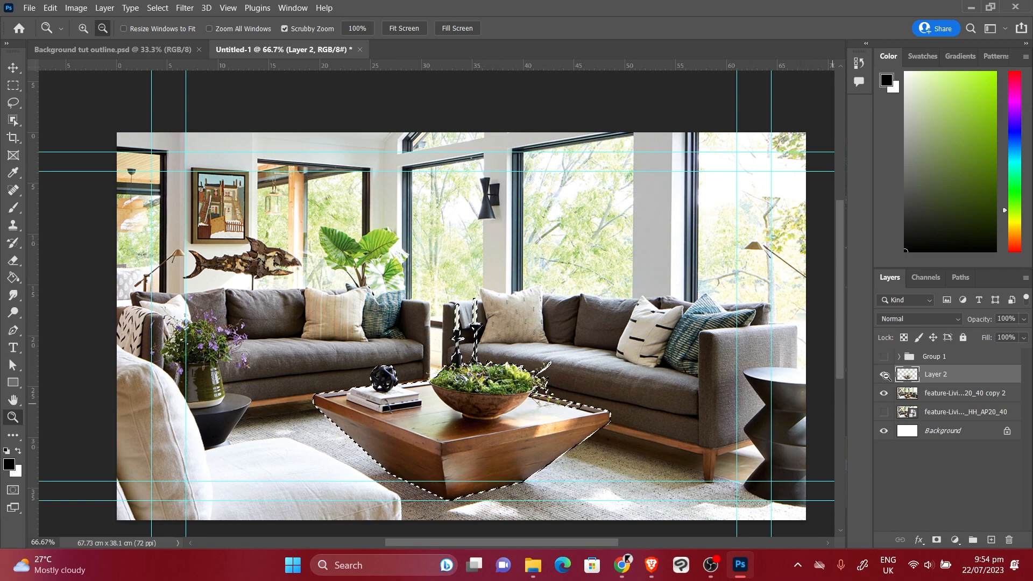
Hide the coffee table layer and the white Background layer, with the rasterized photo copy as the active layer
{"action": "left_click", "coordinate": [884, 374]}
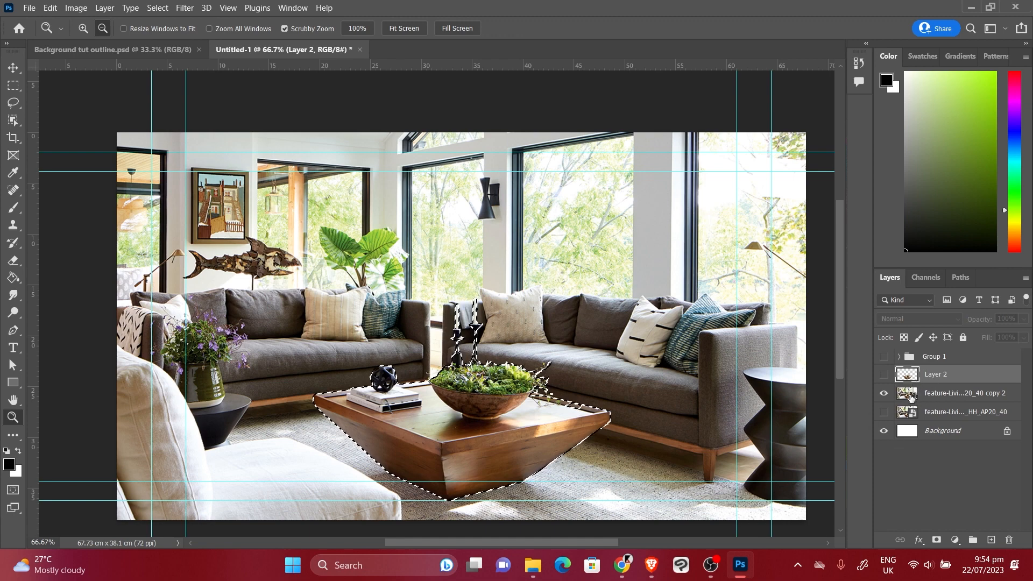
{"action": "left_click", "coordinate": [921, 397]}
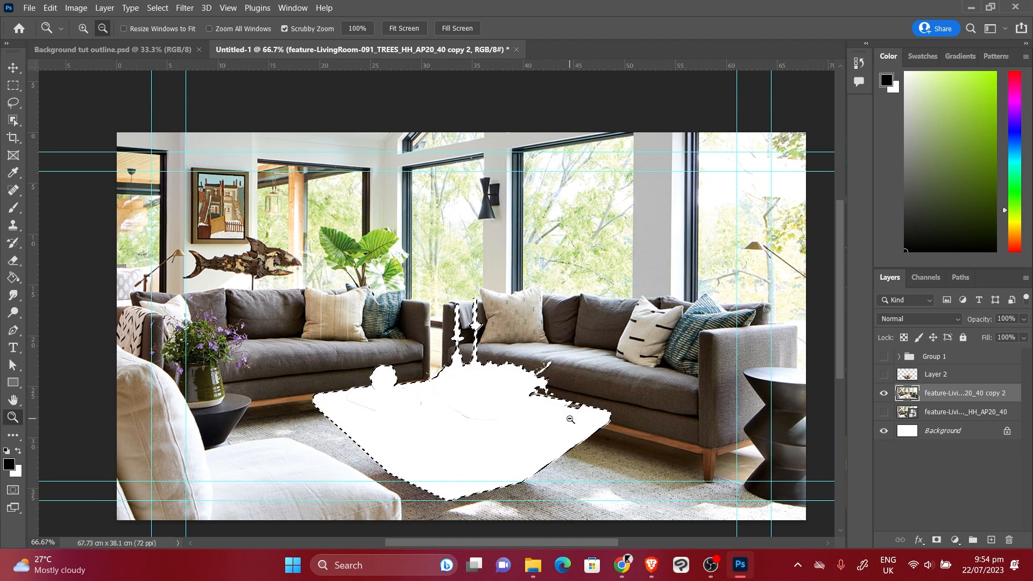
{"action": "left_click", "coordinate": [883, 432]}
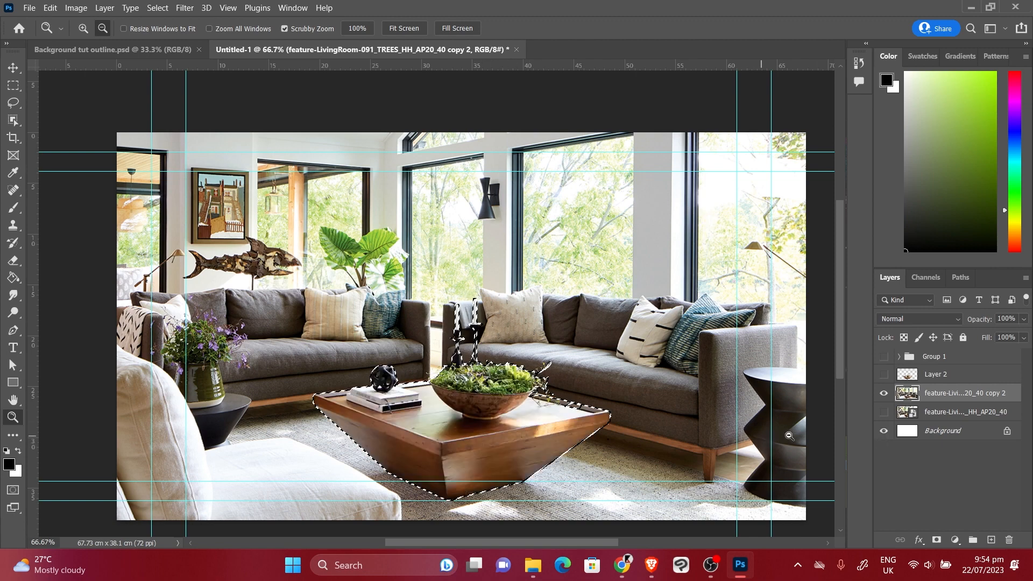
{"action": "left_click", "coordinate": [883, 429]}
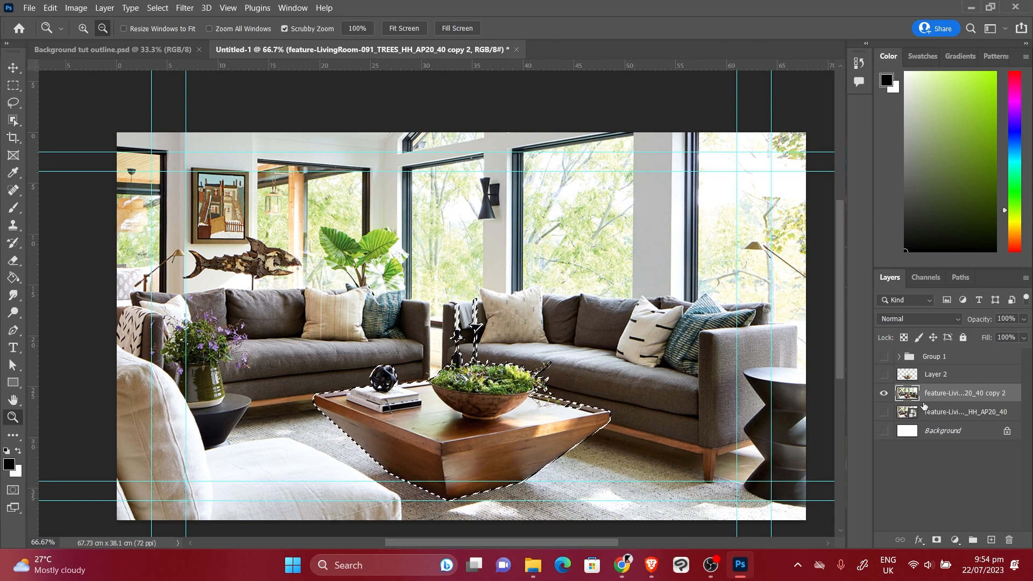
Try a Content-Aware fill with Color Adaptation at 100% opacity on the coffee table selection, and undo the fill and deselection
{"action": "key", "text": "shift+F5"}
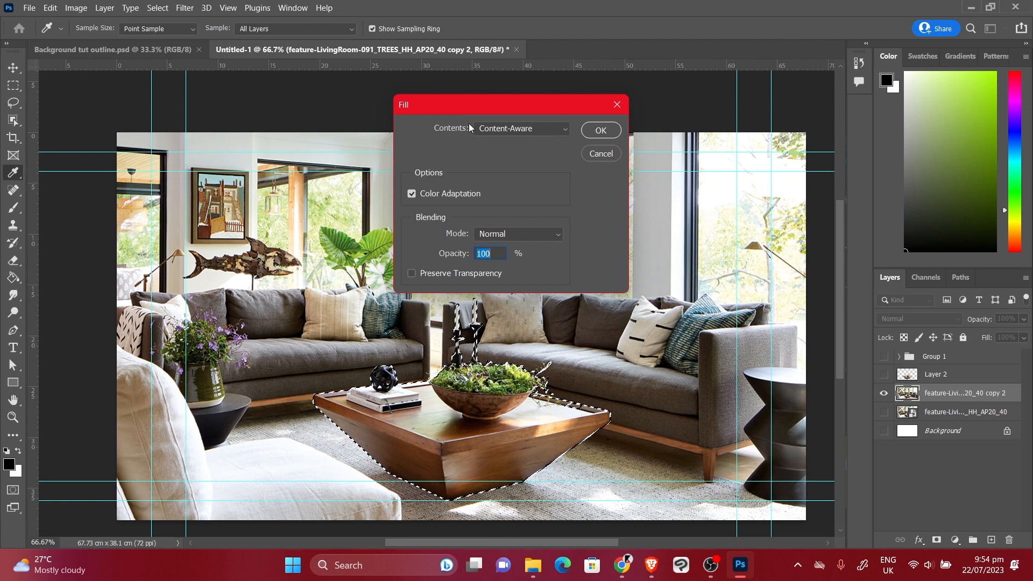
{"action": "left_click", "coordinate": [541, 130]}
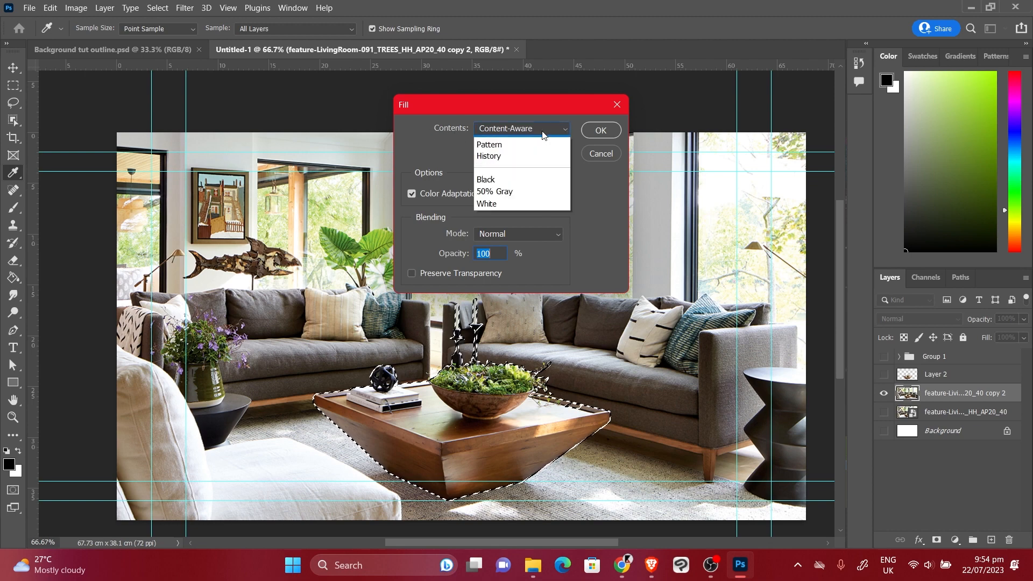
{"action": "left_click", "coordinate": [514, 191]}
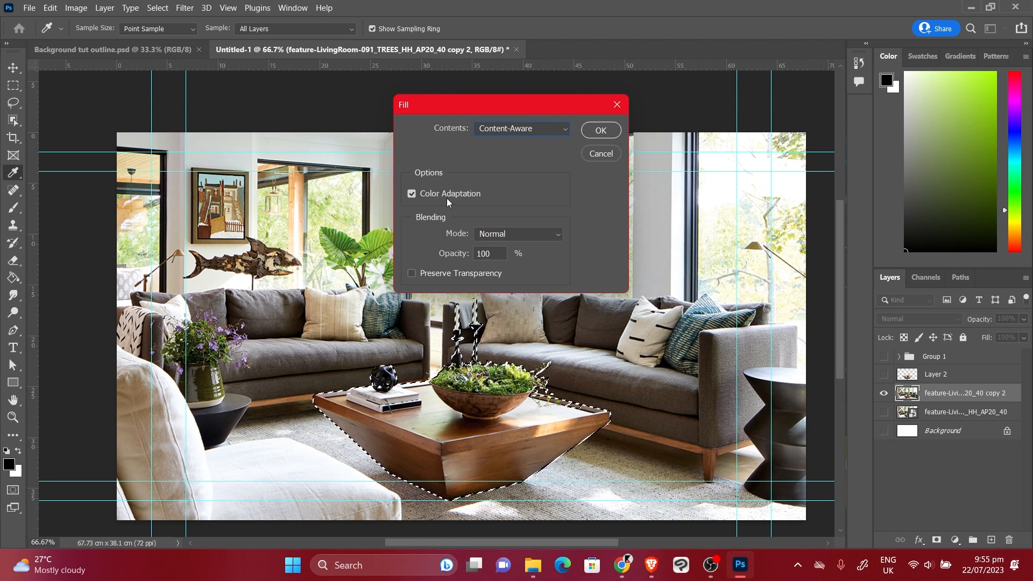
{"action": "left_click", "coordinate": [600, 130]}
{"action": "key", "text": "z"}
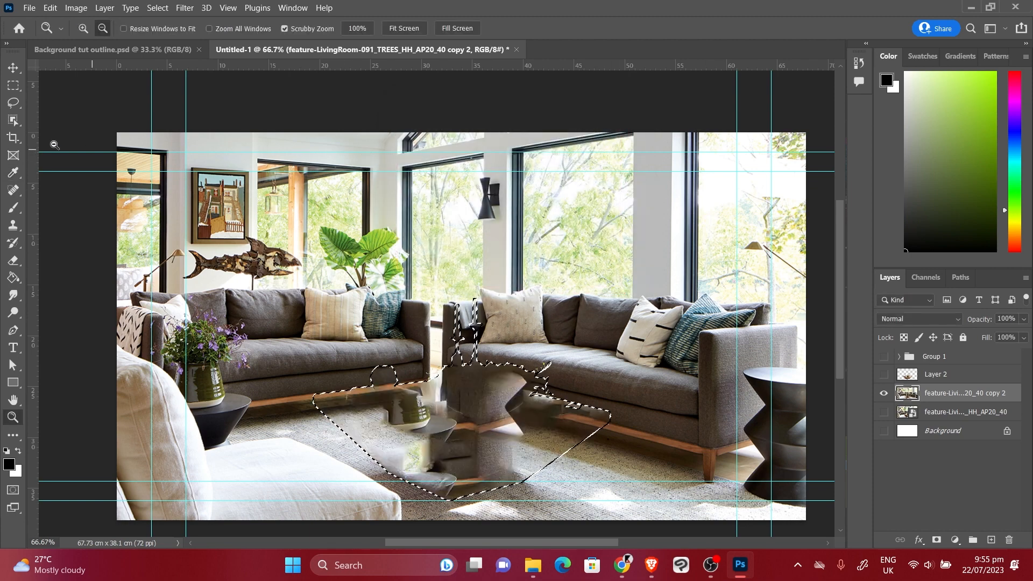
{"action": "key", "text": "l"}
{"action": "key", "text": "ctrl+d"}
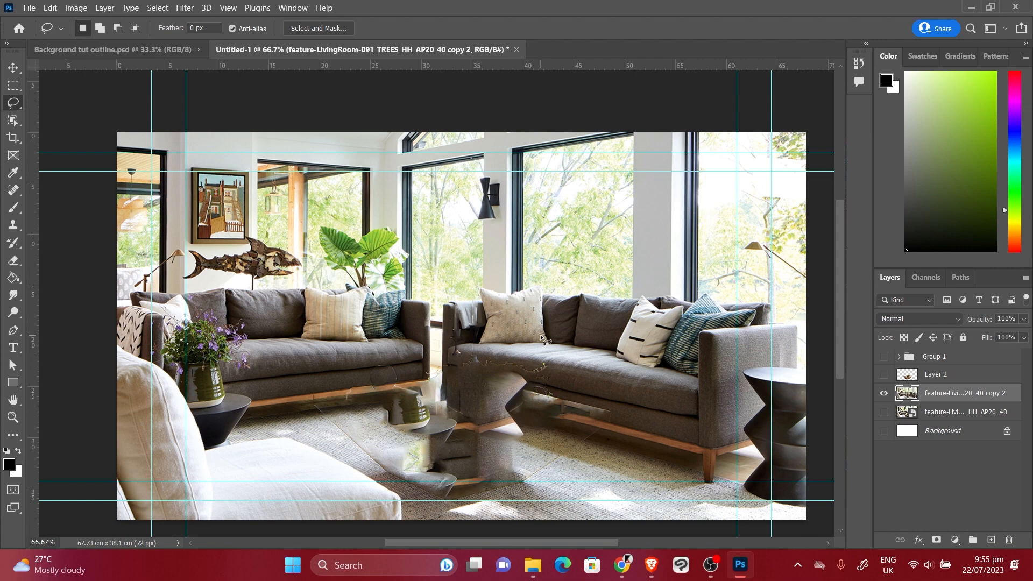
{"action": "key", "text": "ctrl+z"}
{"action": "key", "text": "ctrl+z"}
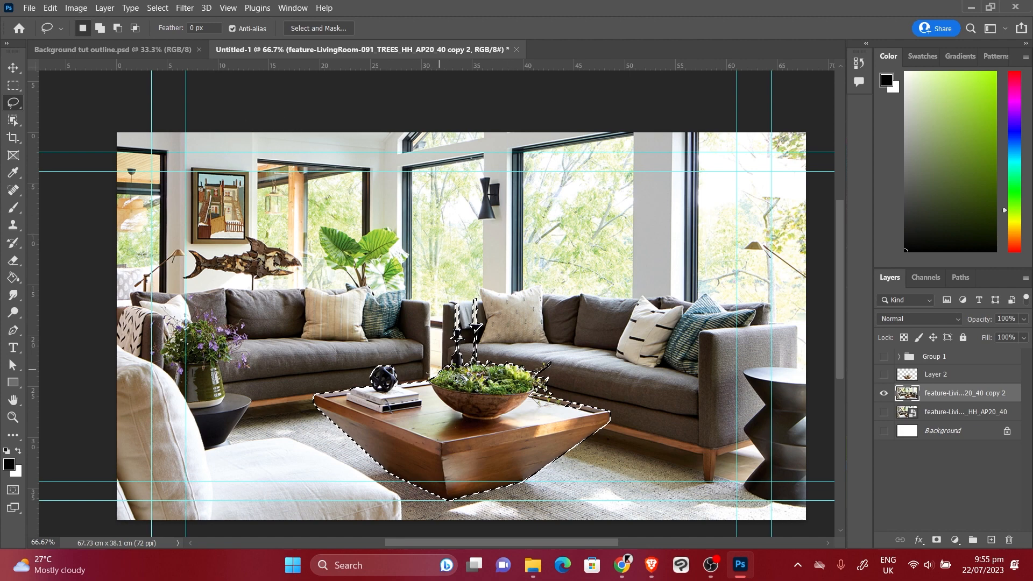
Expand the coffee table selection by 10 pixels
{"action": "left_click", "coordinate": [158, 8]}
{"action": "mouse_move", "coordinate": [188, 200]}
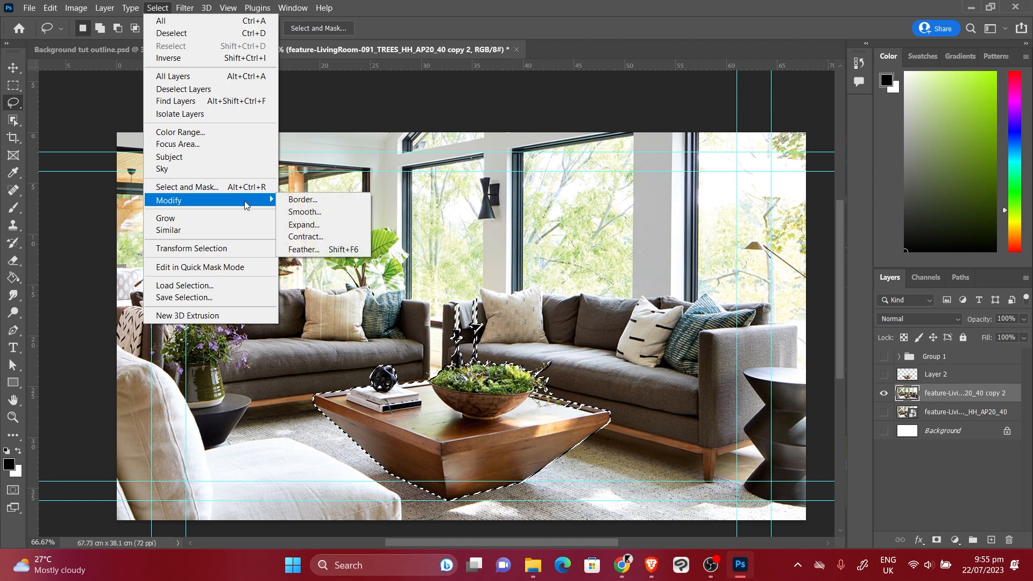
{"action": "left_click", "coordinate": [305, 225]}
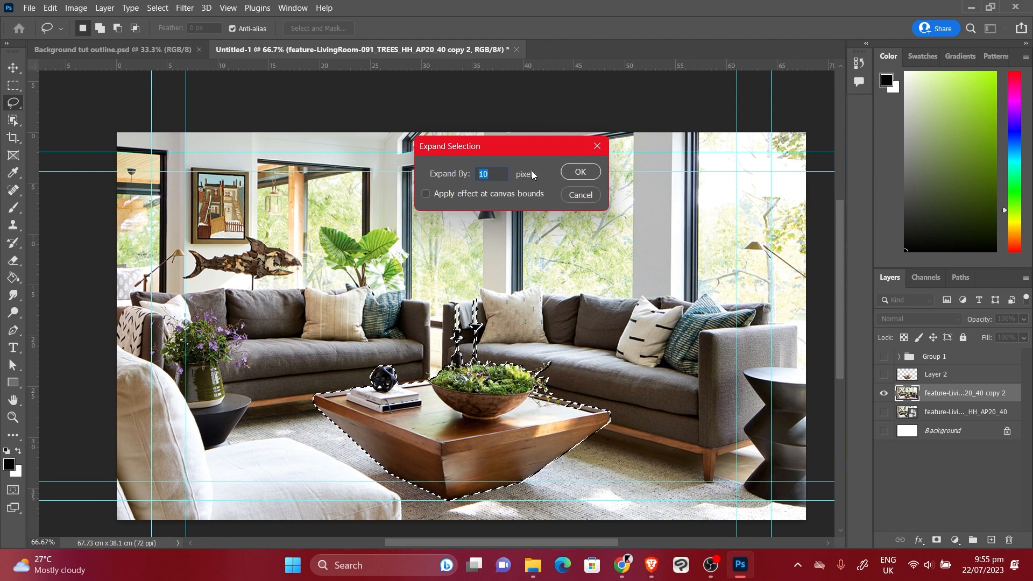
{"action": "left_click", "coordinate": [568, 173]}
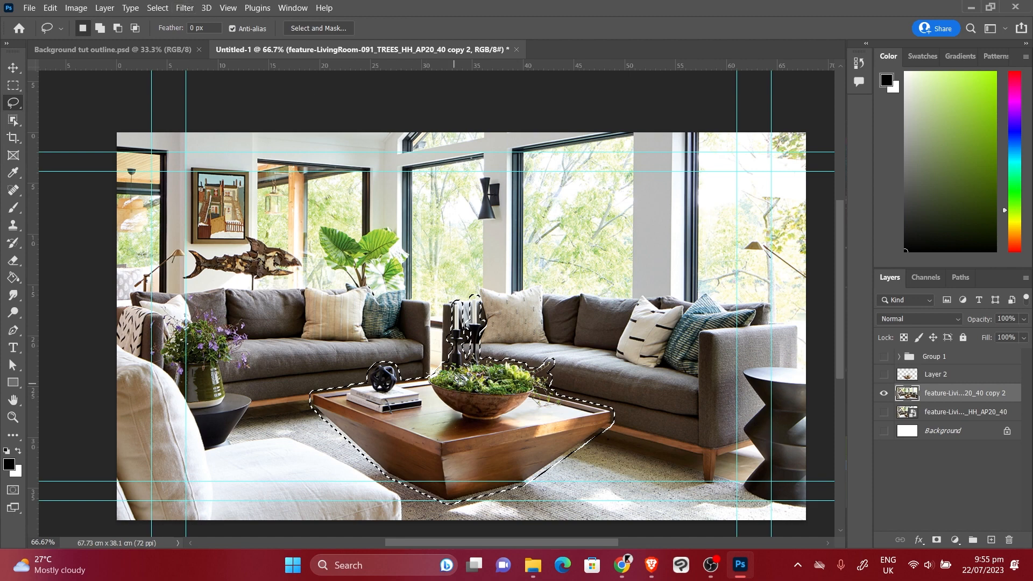
Fill the expanded coffee table selection on the photo copy with Content-Aware contents in Normal mode at 100% opacity, and clear the selection
{"action": "key", "text": "shift"}
{"action": "key", "text": "shift+BackSpace"}
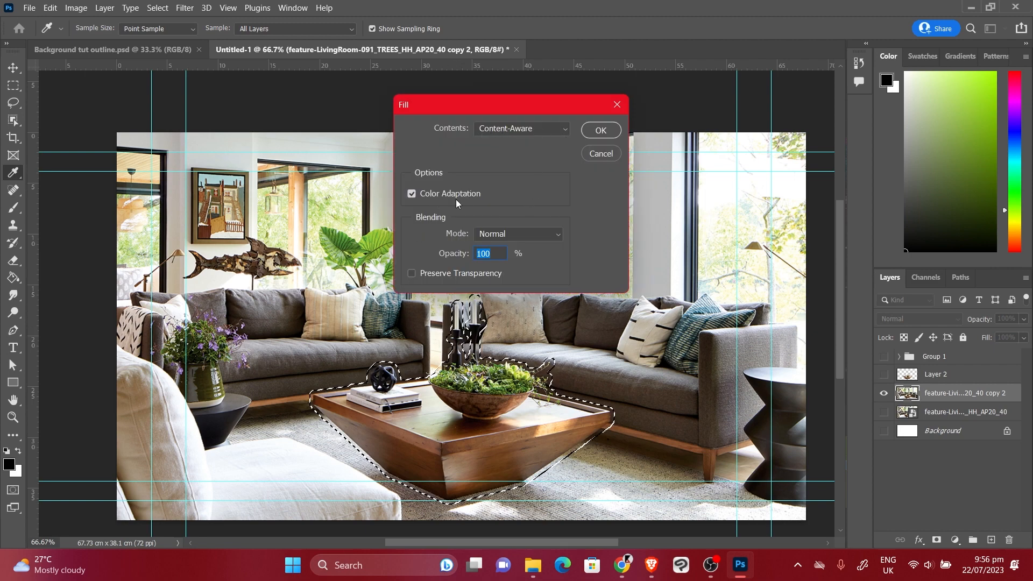
{"action": "left_click", "coordinate": [601, 131]}
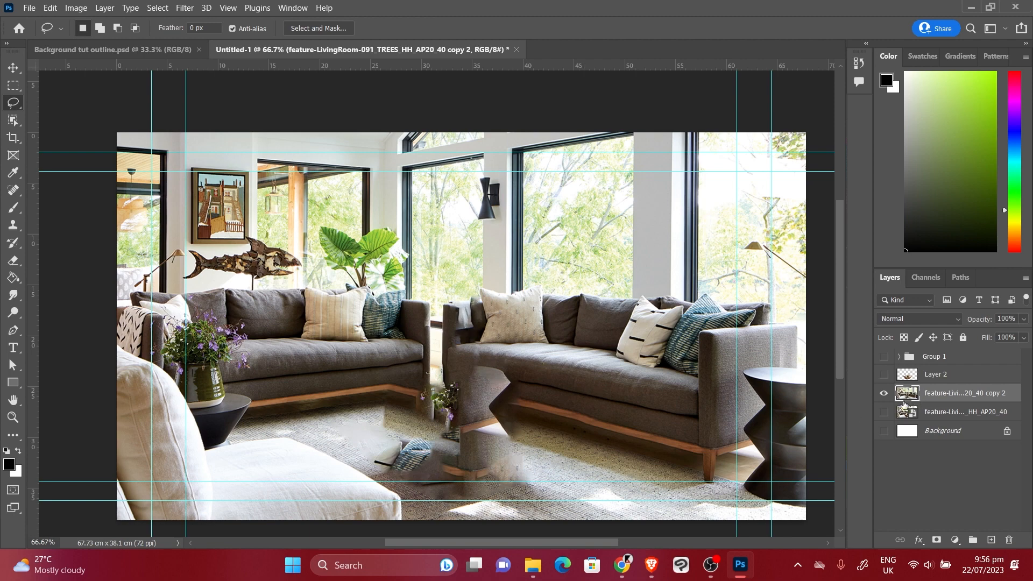
Set the Brush tool to a Soft Round tip of 39 px with a dark brown sampled from the sofa
{"action": "left_click", "coordinate": [14, 209]}
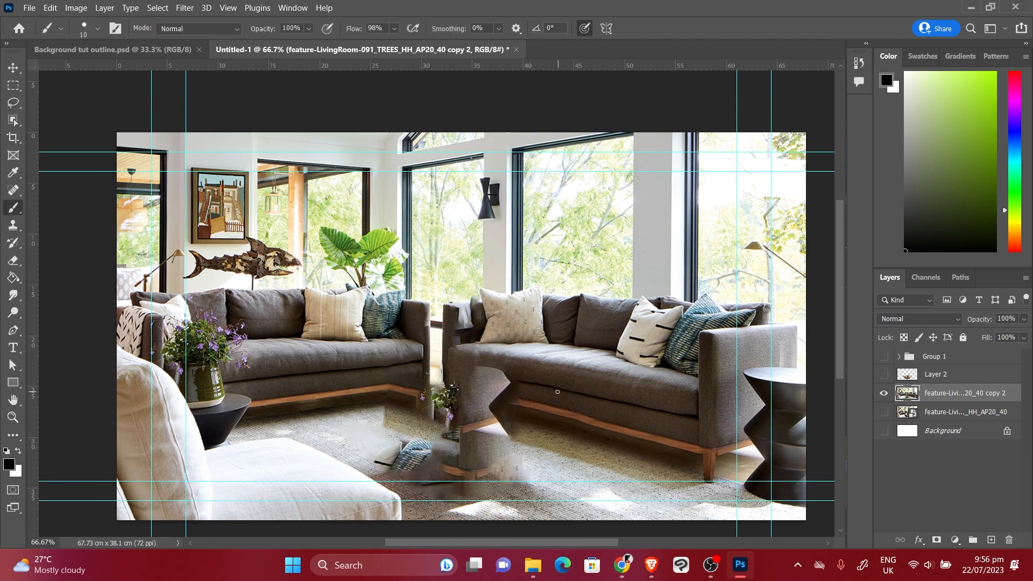
{"action": "key", "text": "bracketright"}
{"action": "key", "text": "bracketright"}
{"action": "left_click", "coordinate": [503, 362], "text": "alt"}
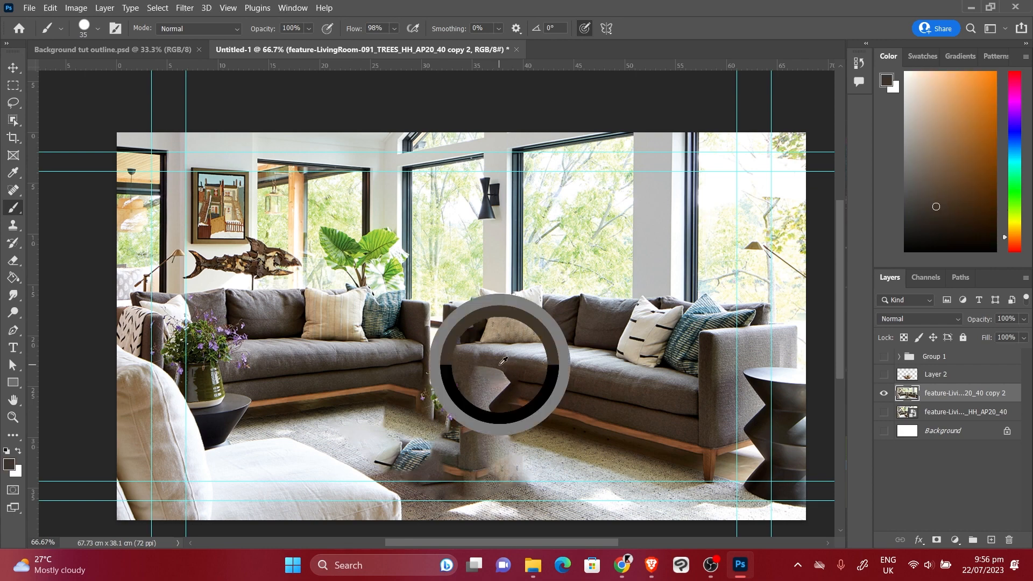
{"action": "mouse_move", "coordinate": [503, 362]}
{"action": "left_mouse_down"}
{"action": "mouse_move", "coordinate": [472, 369]}
{"action": "mouse_move", "coordinate": [485, 362]}
{"action": "left_mouse_up"}
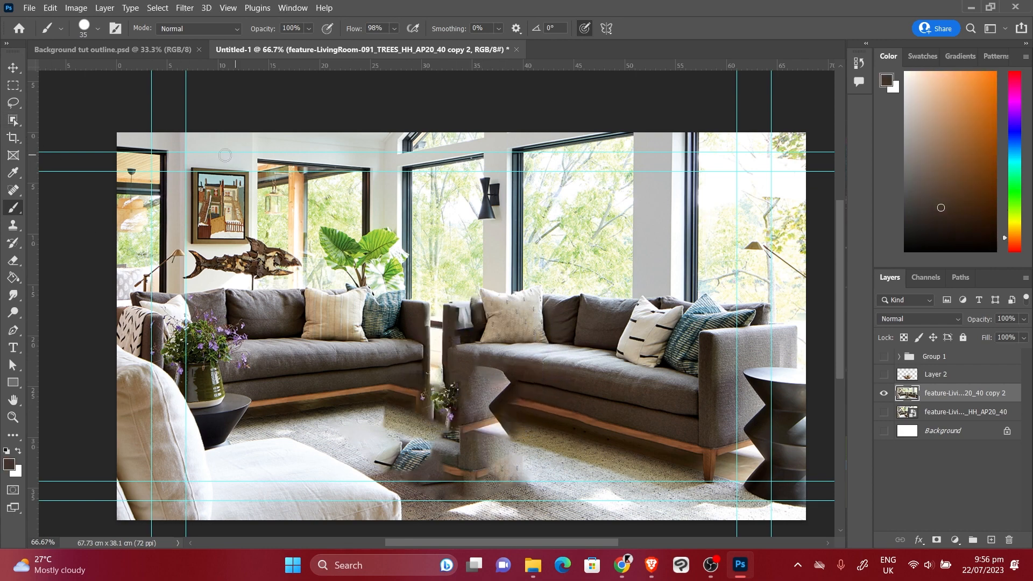
{"action": "right_click", "coordinate": [525, 325]}
{"action": "left_click", "coordinate": [616, 473]}
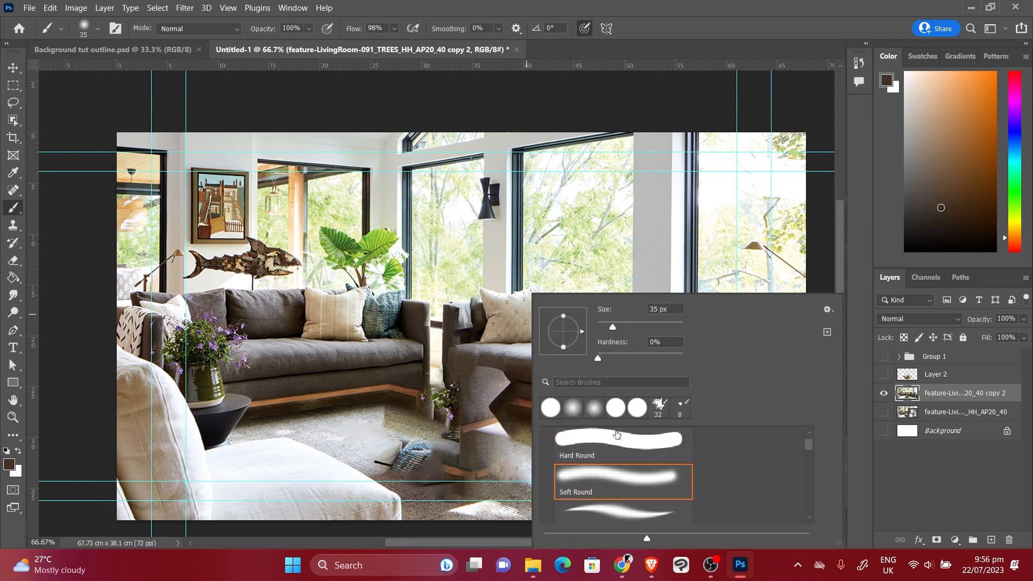
{"action": "left_click_drag", "start_coordinate": [613, 330], "coordinate": [615, 330]}
{"action": "left_click", "coordinate": [833, 259]}
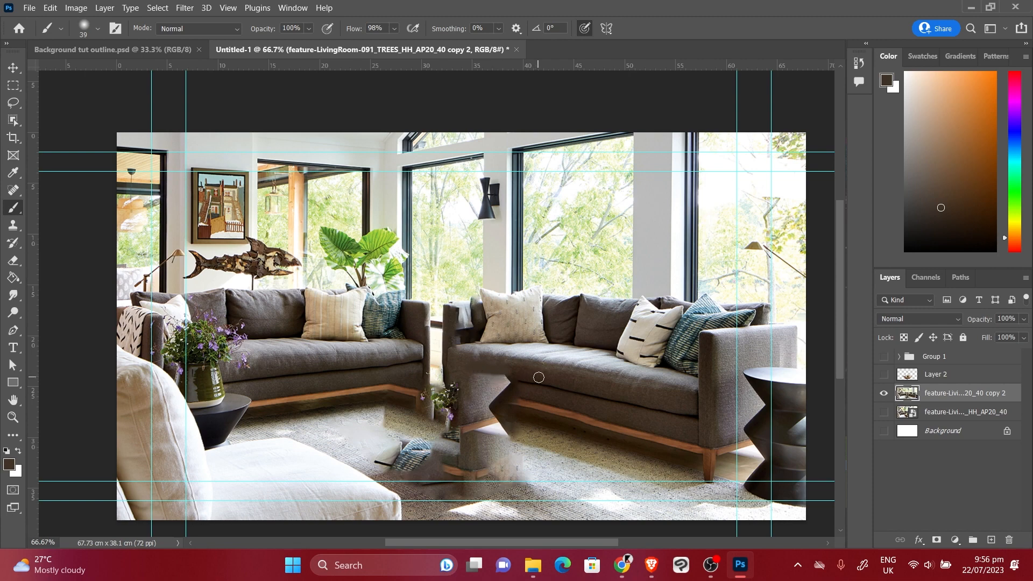
Paint over the stray fill patches beside the sofa corner and on the rug with colours sampled from the surrounding areas
{"action": "left_click", "coordinate": [514, 366], "text": "alt"}
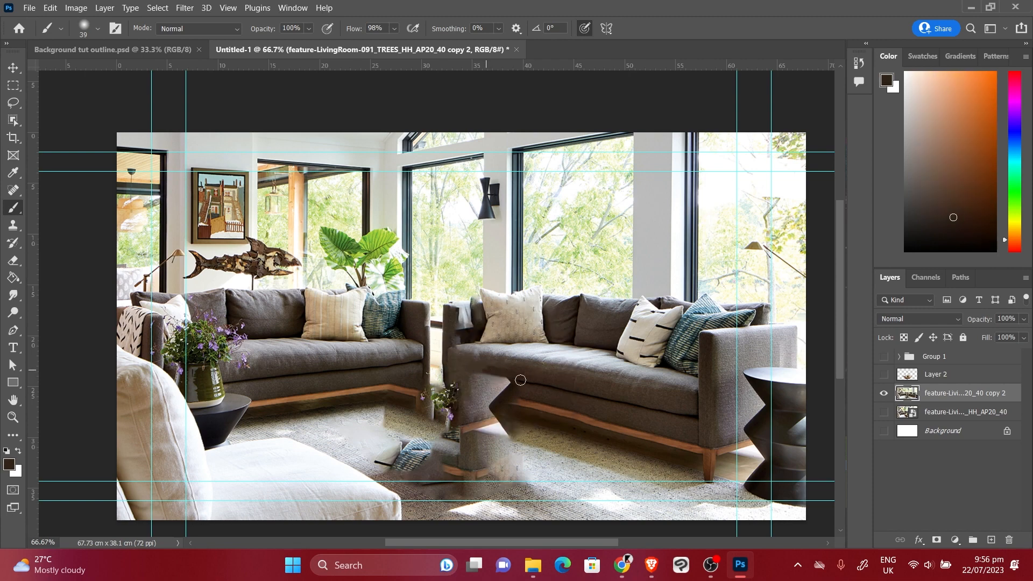
{"action": "left_click", "coordinate": [492, 383], "text": "alt"}
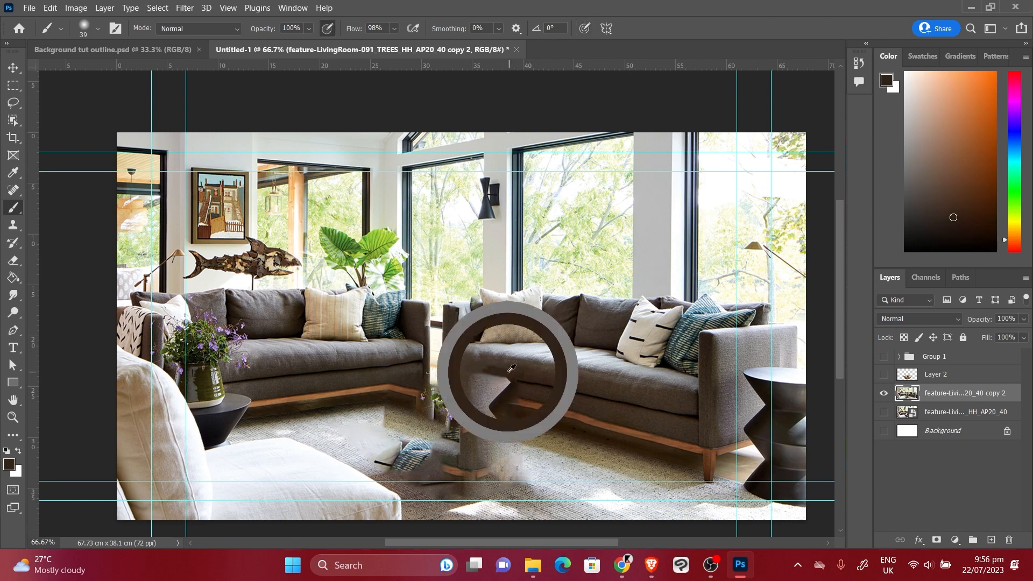
{"action": "left_click", "coordinate": [477, 382], "text": "alt"}
{"action": "mouse_move", "coordinate": [459, 385]}
{"action": "left_mouse_down"}
{"action": "mouse_move", "coordinate": [526, 392]}
{"action": "mouse_move", "coordinate": [505, 410]}
{"action": "mouse_move", "coordinate": [467, 408]}
{"action": "left_mouse_up"}
{"action": "left_click", "coordinate": [434, 379], "text": "alt"}
{"action": "mouse_move", "coordinate": [433, 386]}
{"action": "left_mouse_down"}
{"action": "mouse_move", "coordinate": [441, 418]}
{"action": "mouse_move", "coordinate": [414, 408]}
{"action": "left_mouse_up"}
{"action": "left_click", "coordinate": [425, 420], "text": "alt"}
{"action": "left_click", "coordinate": [393, 425], "text": "alt"}
{"action": "left_click", "coordinate": [393, 412], "text": "alt"}
{"action": "mouse_move", "coordinate": [405, 426]}
{"action": "left_mouse_down"}
{"action": "mouse_move", "coordinate": [393, 459]}
{"action": "mouse_move", "coordinate": [498, 452]}
{"action": "mouse_move", "coordinate": [461, 483]}
{"action": "mouse_move", "coordinate": [521, 474]}
{"action": "left_mouse_up"}
Touch up the sofa's wooden base edge and the gap between the sofas with sampled rug and sofa colours
{"action": "left_click", "coordinate": [528, 435], "text": "alt"}
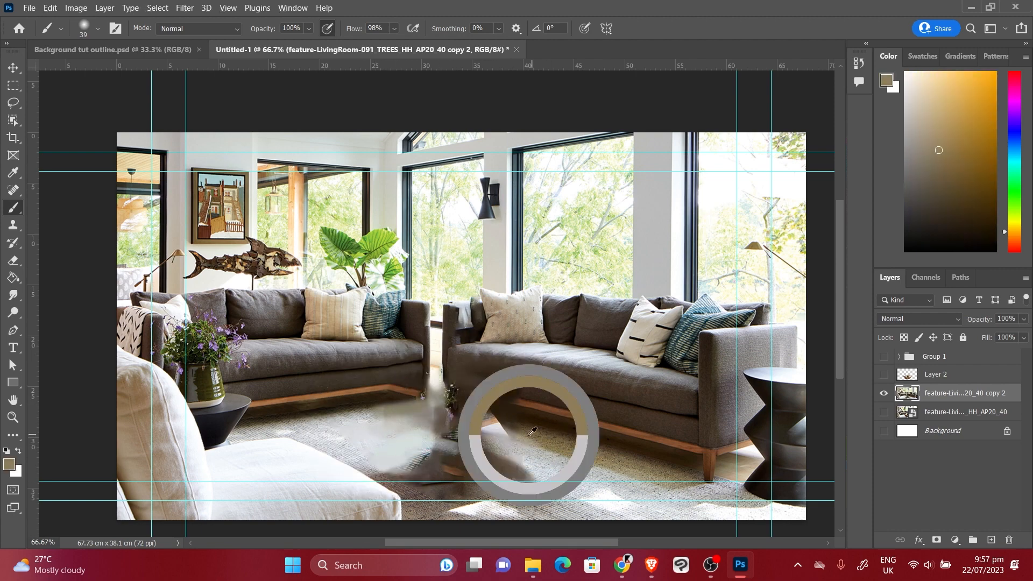
{"action": "left_click", "coordinate": [537, 441], "text": "alt"}
{"action": "mouse_move", "coordinate": [509, 425]}
{"action": "left_mouse_down"}
{"action": "mouse_move", "coordinate": [536, 441]}
{"action": "mouse_move", "coordinate": [510, 433]}
{"action": "left_mouse_up"}
{"action": "left_click", "coordinate": [460, 409], "text": "alt"}
{"action": "left_click", "coordinate": [433, 393], "text": "alt"}
{"action": "left_click_drag", "start_coordinate": [449, 401], "coordinate": [454, 382]}
{"action": "key", "text": "ctrl+plus"}
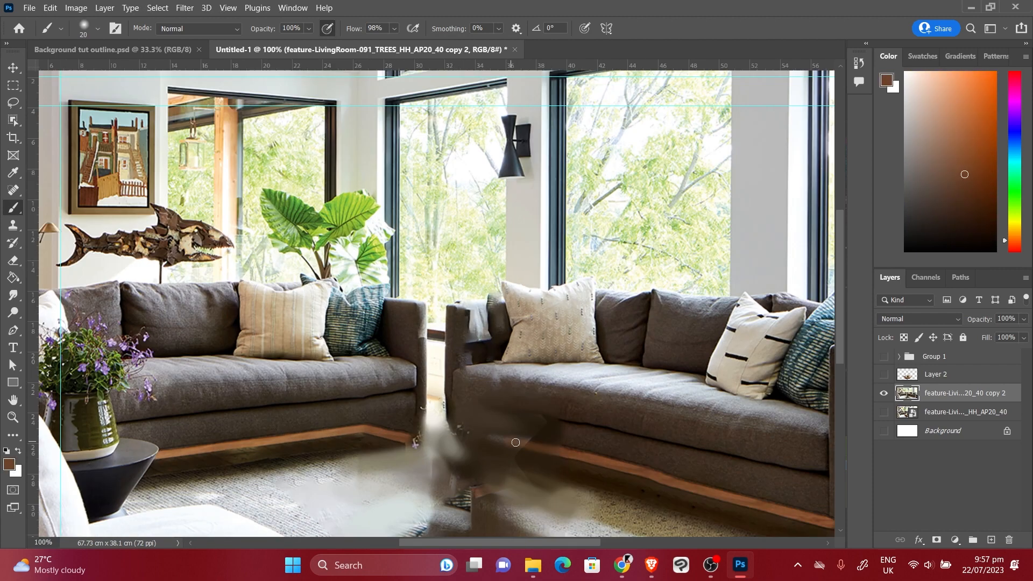
Enlarge the brush to 90 px and paint the remaining smudges on the rug with sampled light grey
{"action": "key", "text": "ctrl+minus"}
{"action": "left_click", "coordinate": [425, 433], "text": "alt"}
{"action": "key", "text": "bracketright"}
{"action": "key", "text": "bracketright"}
{"action": "key", "text": "bracketright"}
{"action": "key", "text": "bracketright"}
{"action": "key", "text": "bracketright"}
{"action": "key", "text": "bracketright"}
{"action": "key", "text": "bracketright"}
{"action": "left_click_drag", "start_coordinate": [457, 437], "coordinate": [425, 457]}
{"action": "left_click", "coordinate": [403, 444], "text": "alt"}
{"action": "mouse_move", "coordinate": [419, 468]}
{"action": "left_mouse_down"}
{"action": "mouse_move", "coordinate": [491, 470]}
{"action": "mouse_move", "coordinate": [451, 444]}
{"action": "left_mouse_up"}
{"action": "left_click_drag", "start_coordinate": [453, 466], "coordinate": [518, 466]}
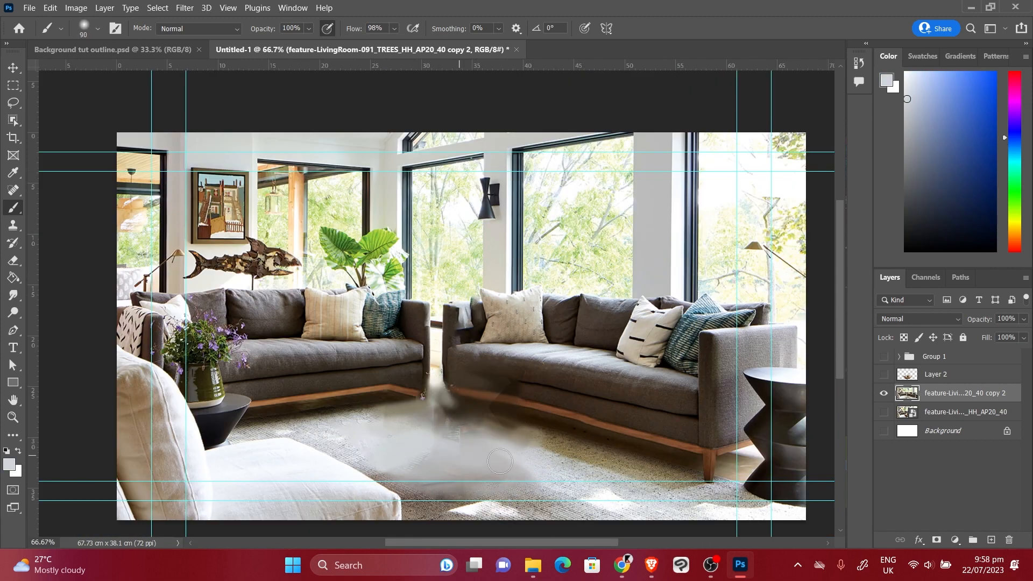
Compare the painted room with and without the coffee table, and leave the coffee table layer shown
{"action": "key", "text": "ctrl+minus"}
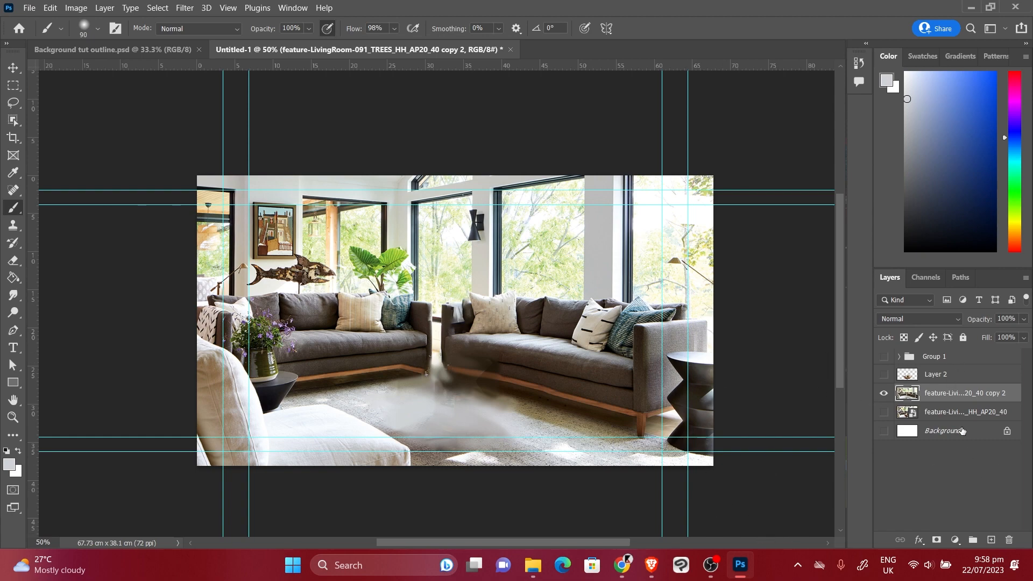
{"action": "left_click", "coordinate": [884, 394]}
{"action": "left_click", "coordinate": [884, 394]}
{"action": "left_click", "coordinate": [883, 375]}
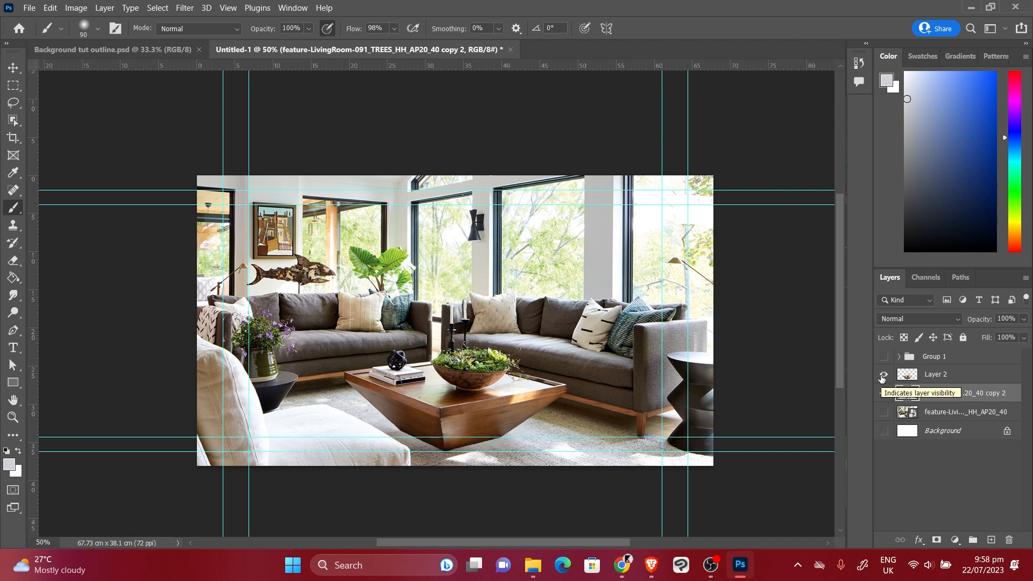
{"action": "left_click", "coordinate": [883, 375]}
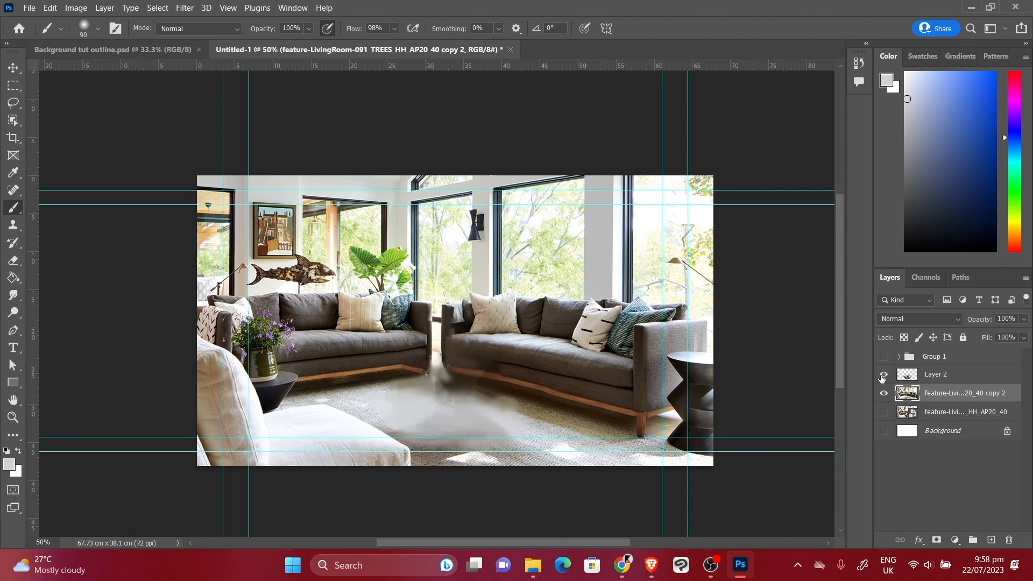
{"action": "left_click", "coordinate": [883, 375]}
{"action": "left_click", "coordinate": [883, 375]}
{"action": "left_click", "coordinate": [883, 374]}
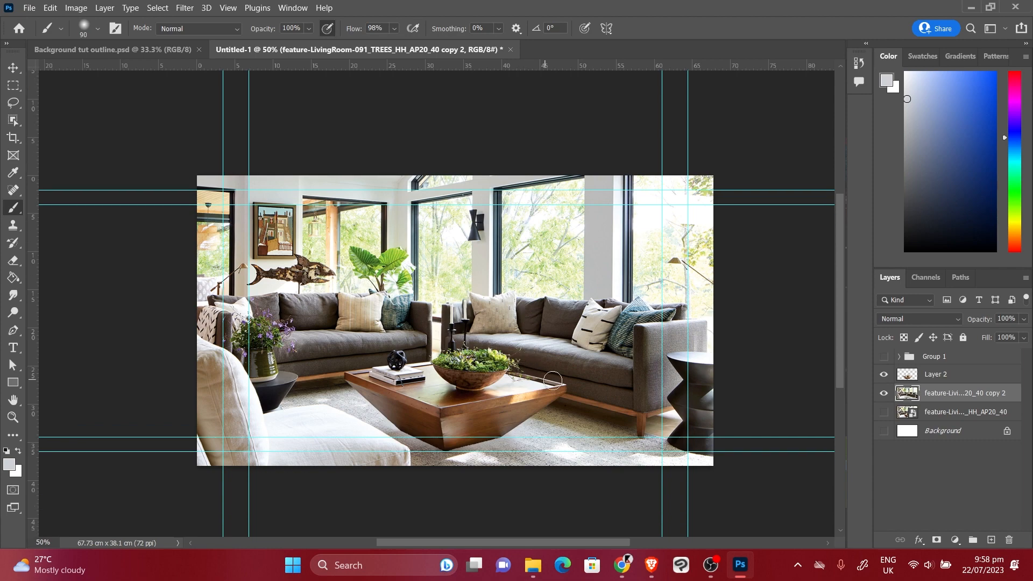
Apply the Filter Gallery's Cutout and Texturizer effects to the photo copy, using Canvas texture, scaling 106%, relief 4 and light from Top
{"action": "scroll", "coordinate": [526, 395], "scroll_direction": "up", "scroll_amount": 2}
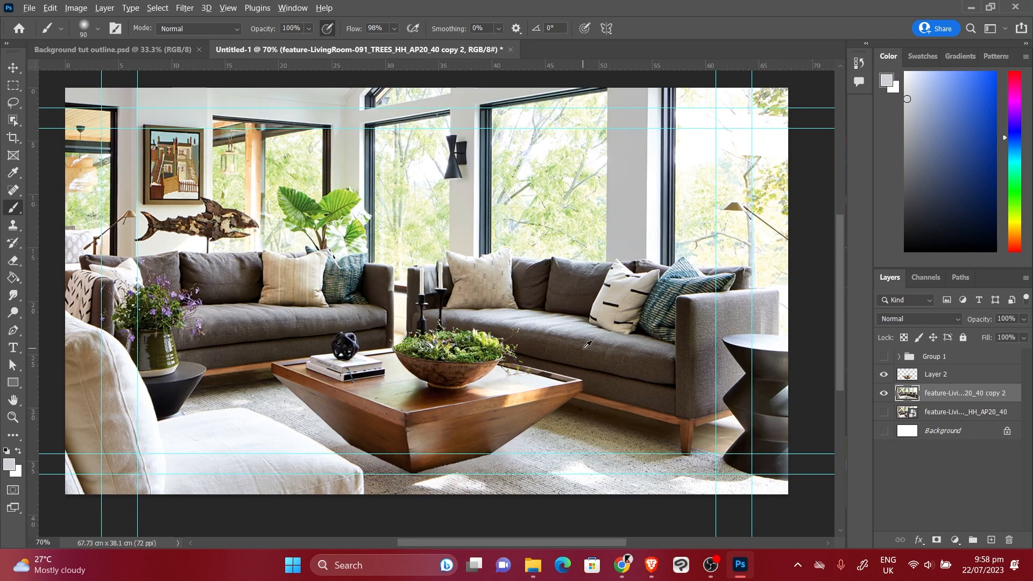
{"action": "scroll", "coordinate": [508, 297], "scroll_direction": "down", "scroll_amount": 3}
{"action": "scroll", "coordinate": [520, 297], "scroll_direction": "up", "scroll_amount": 5}
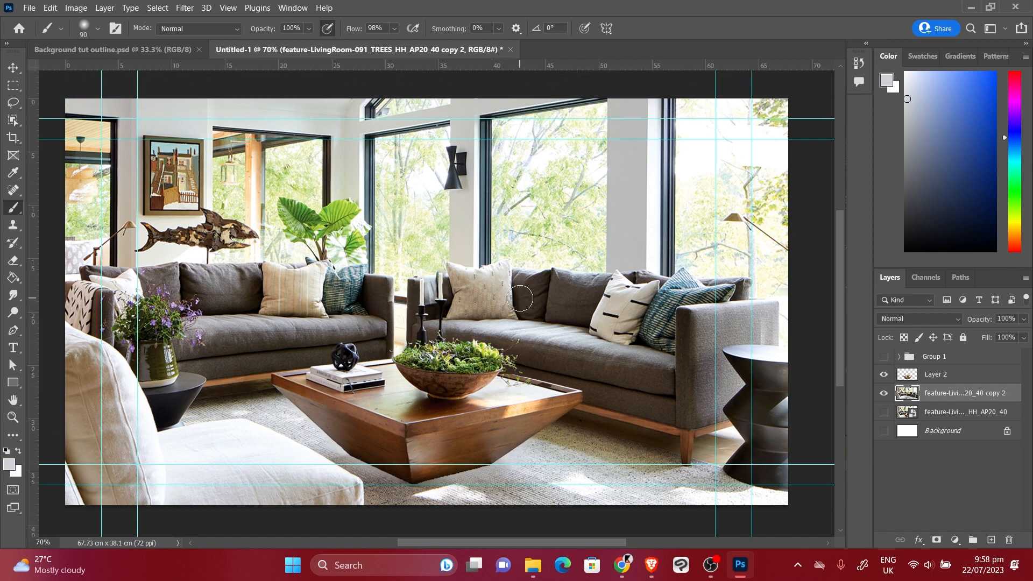
{"action": "left_click_drag", "start_coordinate": [478, 273], "coordinate": [503, 273]}
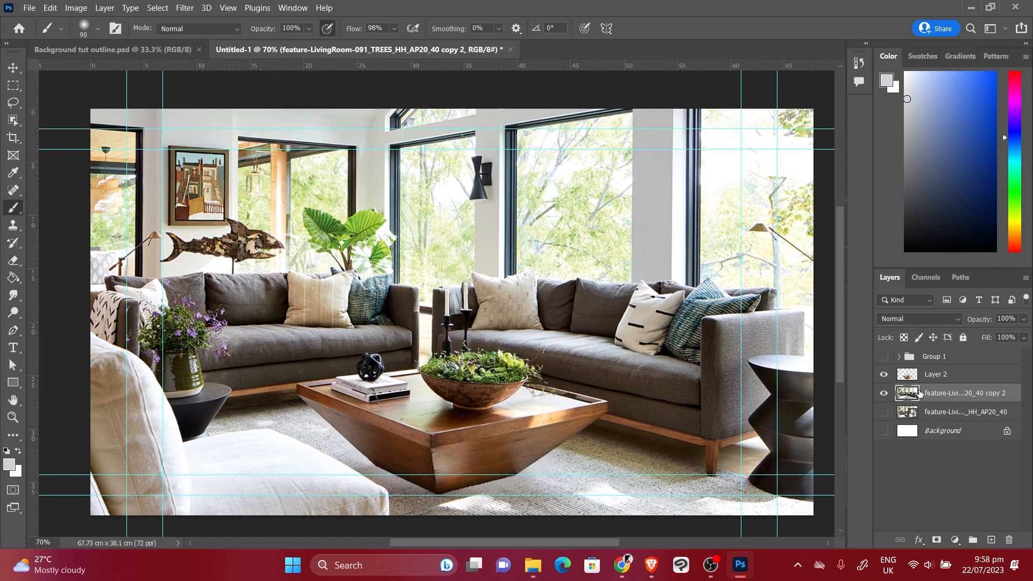
{"action": "left_click", "coordinate": [884, 393]}
{"action": "left_click", "coordinate": [884, 393]}
{"action": "left_click", "coordinate": [185, 8]}
{"action": "left_click", "coordinate": [230, 79]}
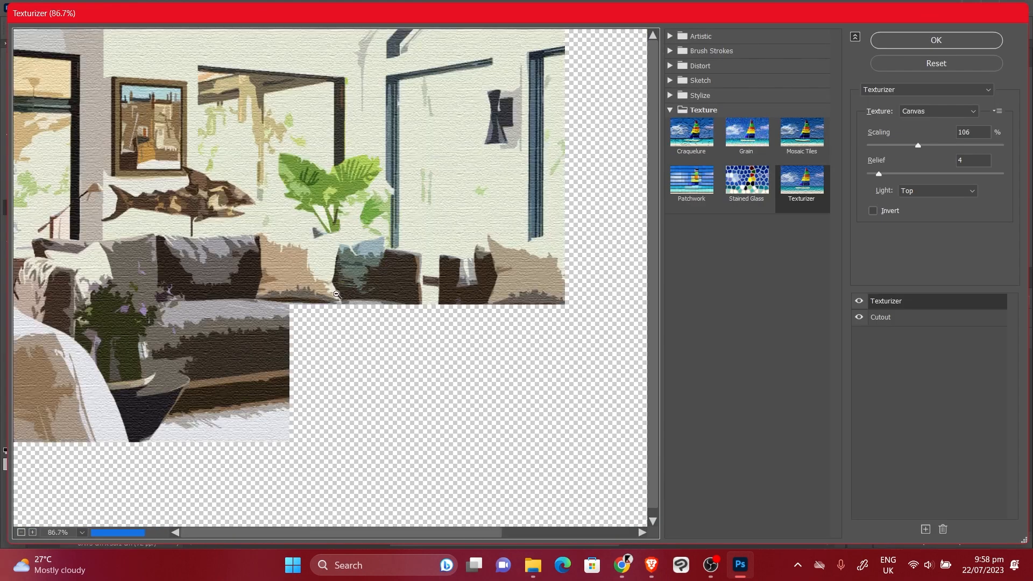
{"action": "left_click", "coordinate": [336, 294], "text": "alt"}
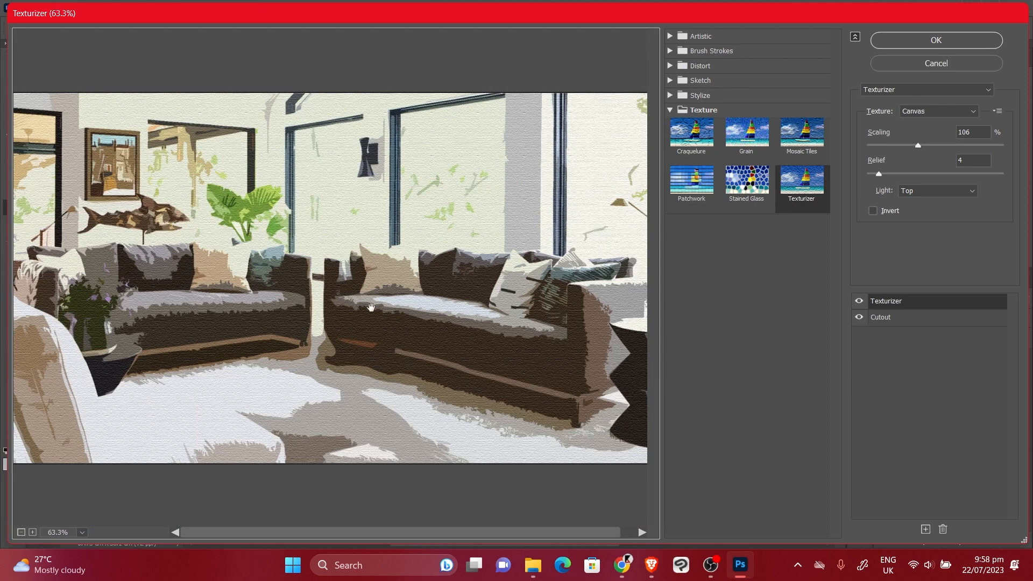
{"action": "left_click", "coordinate": [325, 294], "text": "alt"}
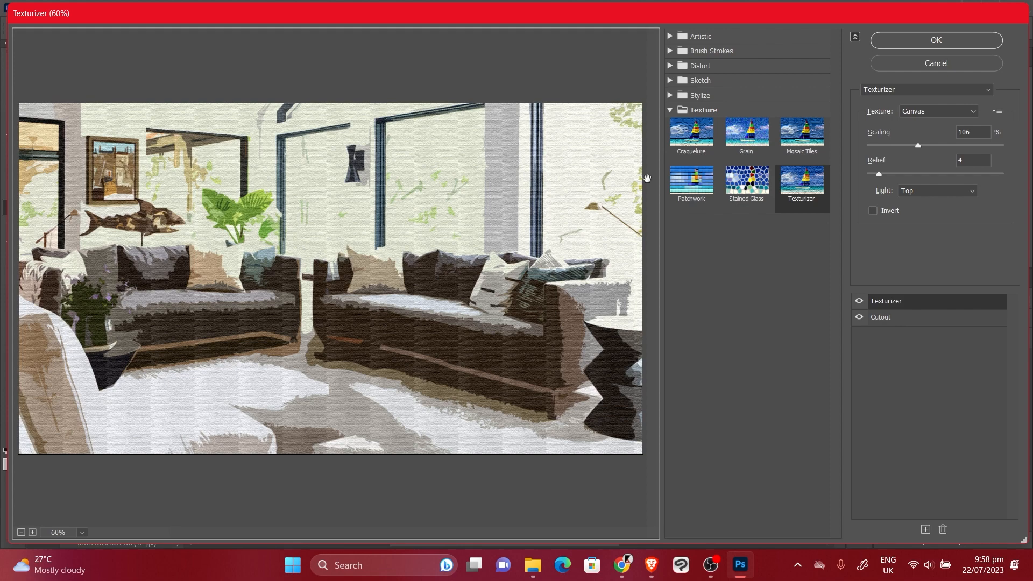
{"action": "left_click", "coordinate": [936, 40]}
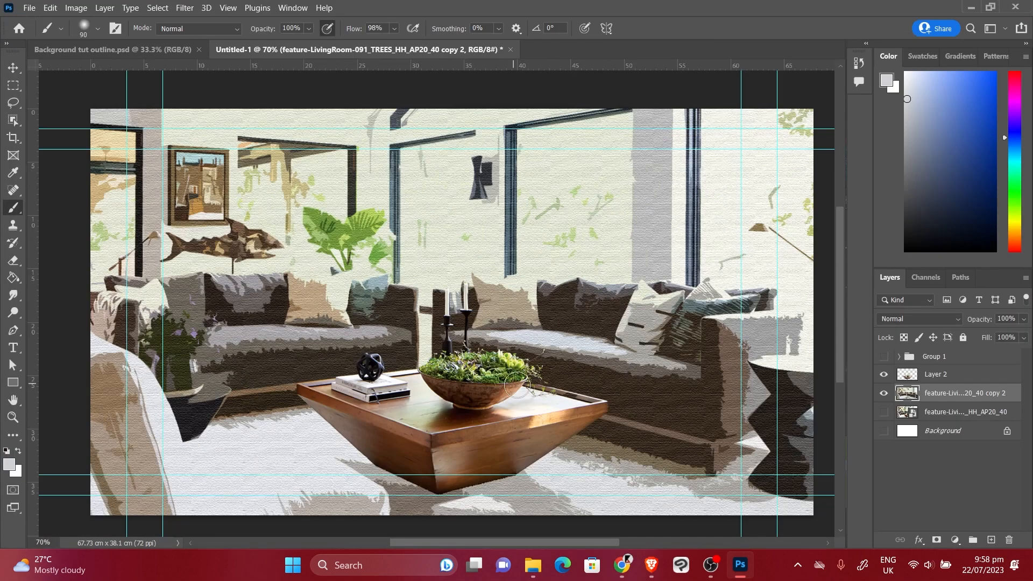
Check the filtered room photo with the coffee table layer hidden, and show the table again
{"action": "left_click", "coordinate": [883, 374]}
{"action": "left_click", "coordinate": [884, 393]}
{"action": "left_click", "coordinate": [883, 393]}
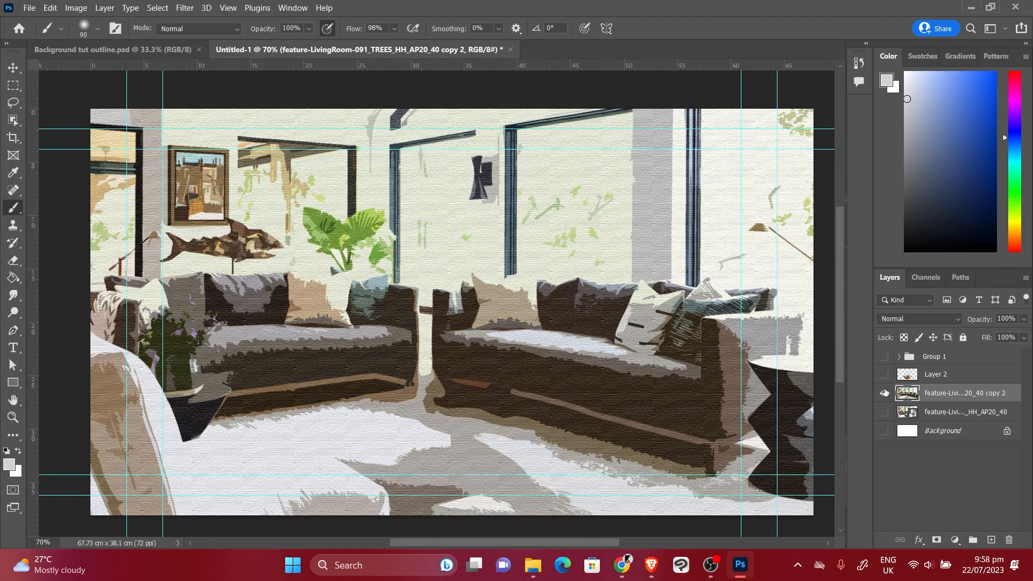
{"action": "left_click", "coordinate": [884, 374]}
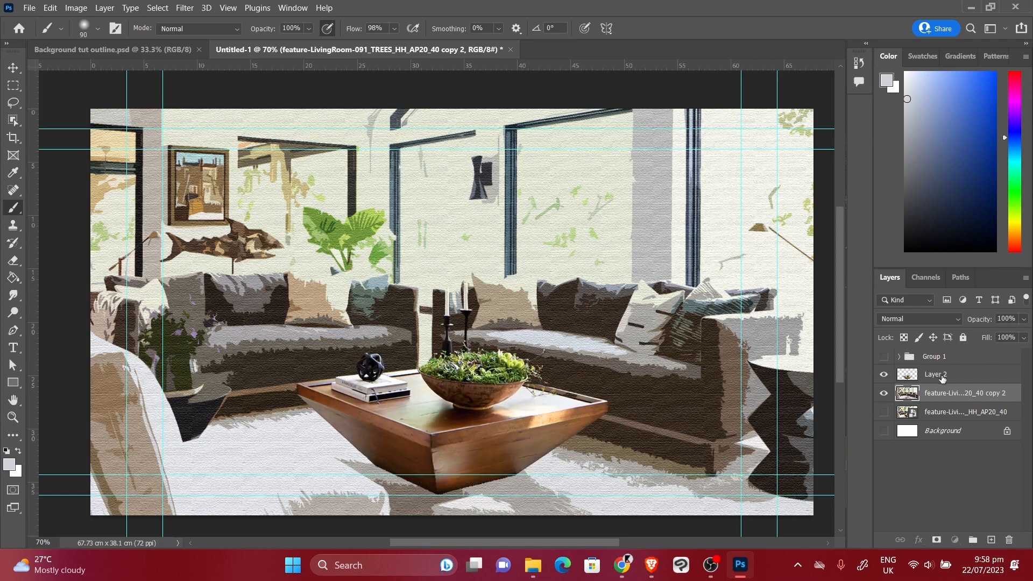
Apply the same Cutout and Texturizer effects to the coffee table layer, with Canvas texture, scaling 106% and relief 4
{"action": "left_click", "coordinate": [942, 376]}
{"action": "left_click", "coordinate": [883, 378]}
{"action": "left_click", "coordinate": [882, 378]}
{"action": "left_click", "coordinate": [883, 378]}
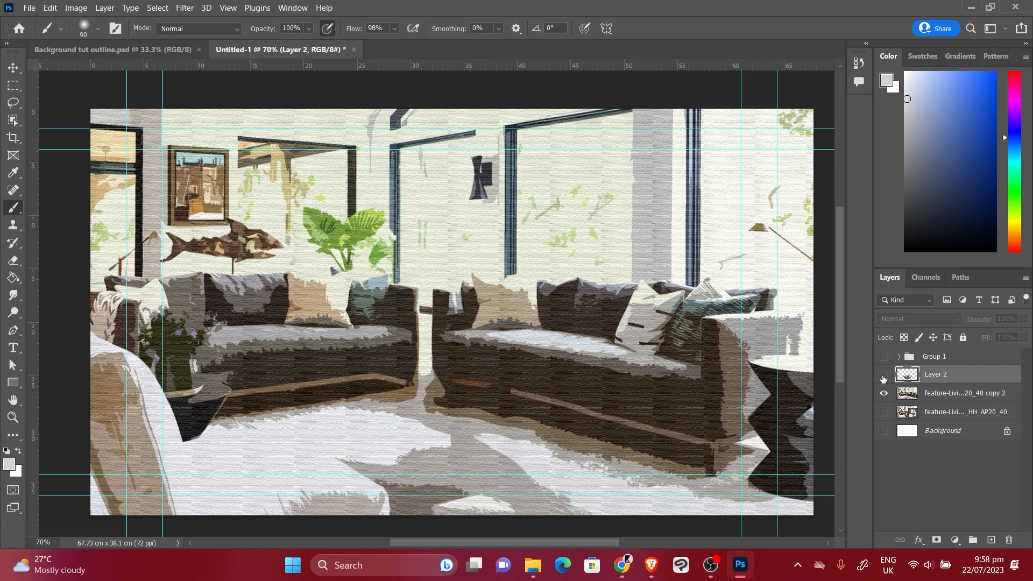
{"action": "left_click", "coordinate": [883, 378]}
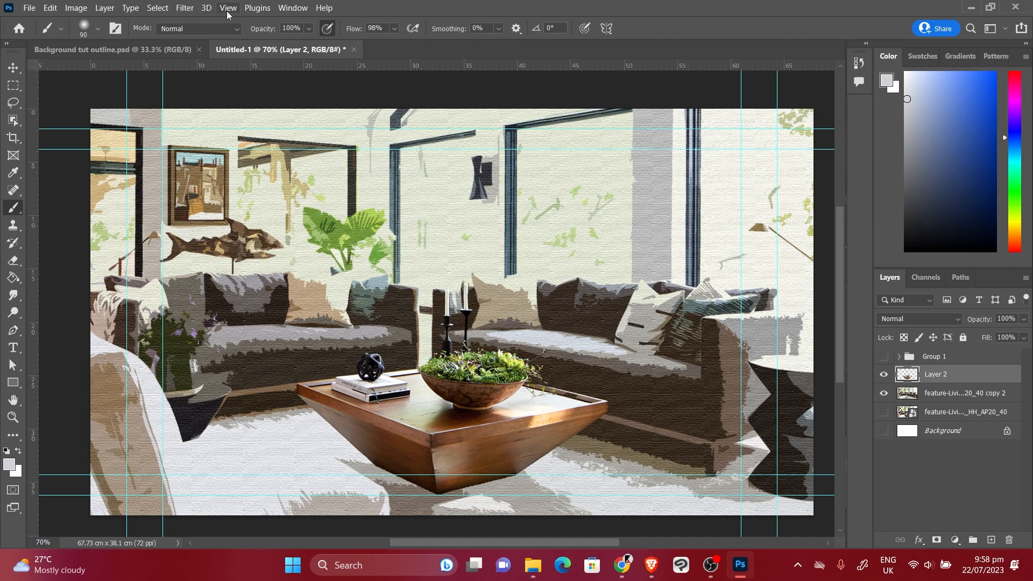
{"action": "left_click", "coordinate": [184, 7]}
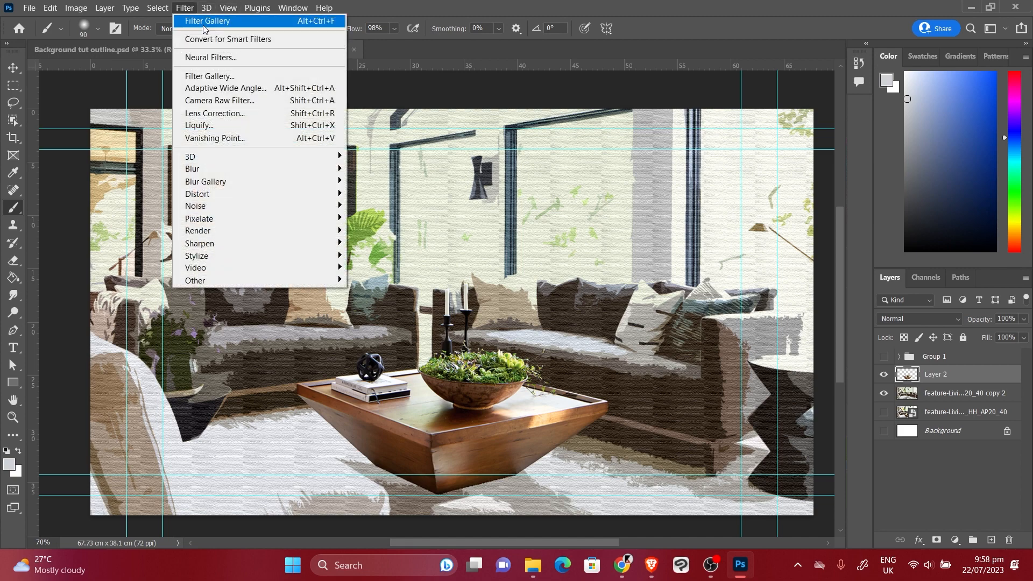
{"action": "left_click", "coordinate": [292, 74]}
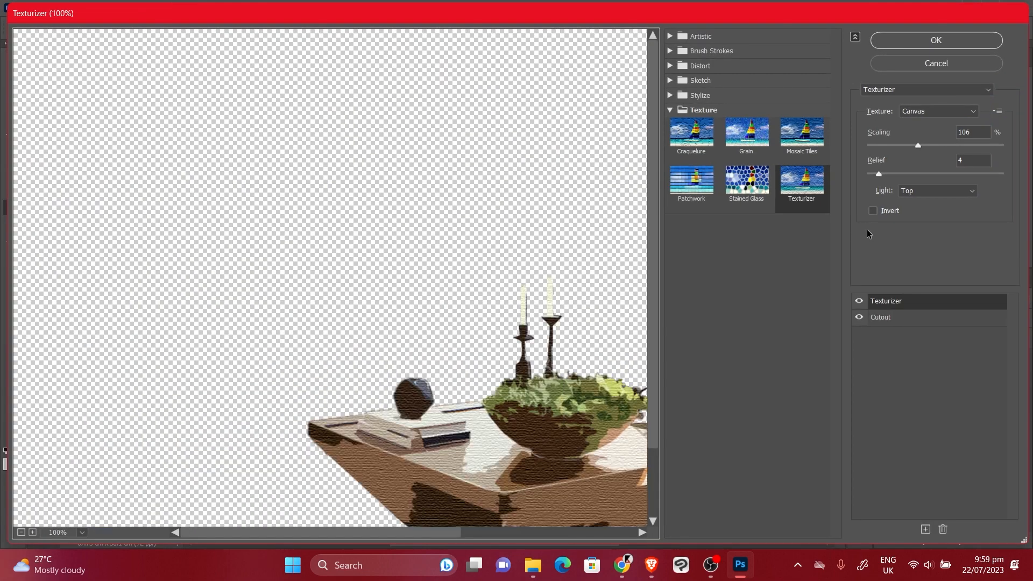
{"action": "left_click_drag", "start_coordinate": [640, 323], "coordinate": [453, 180]}
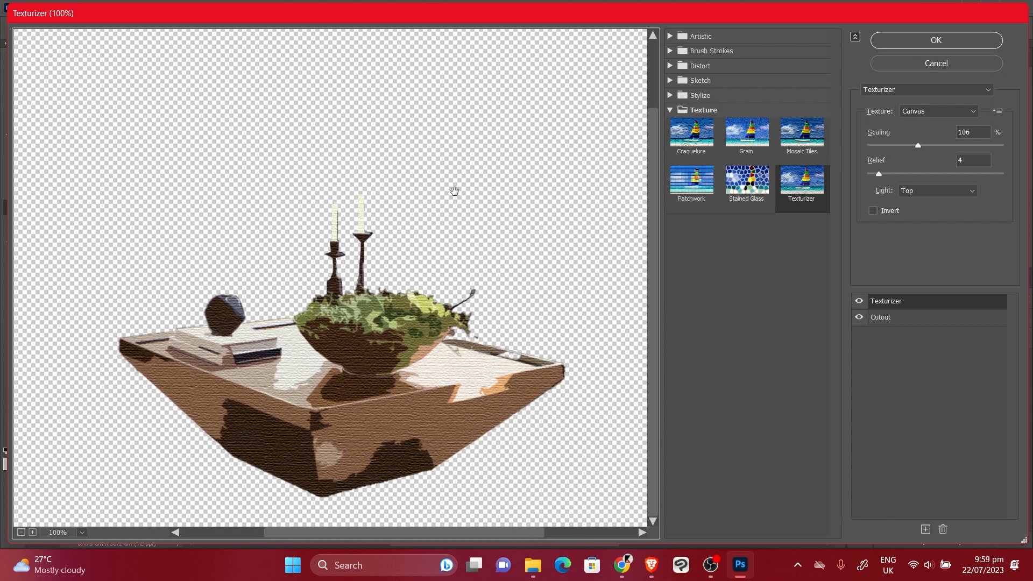
{"action": "key", "text": "ctrl+minus"}
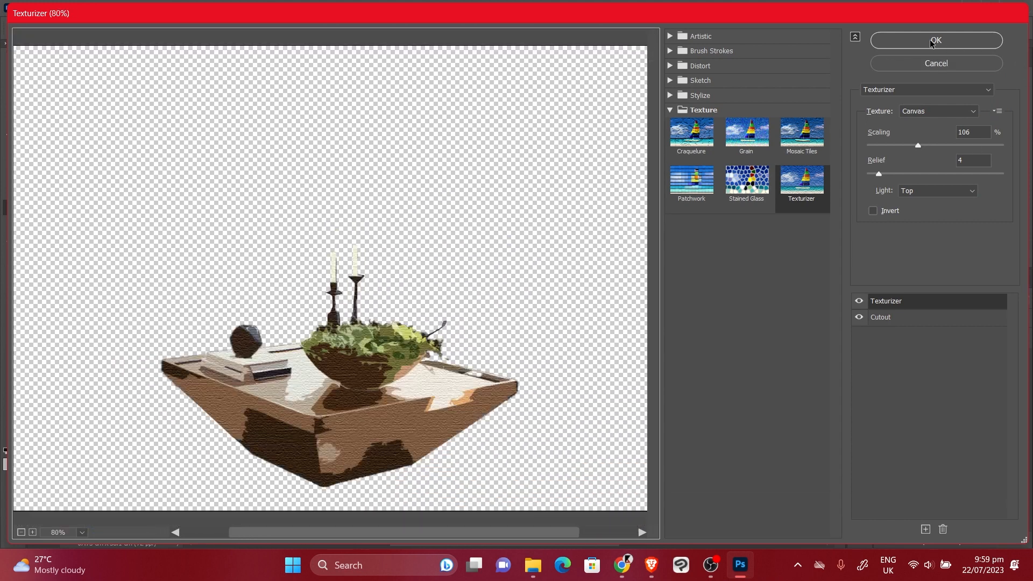
{"action": "left_click", "coordinate": [932, 42]}
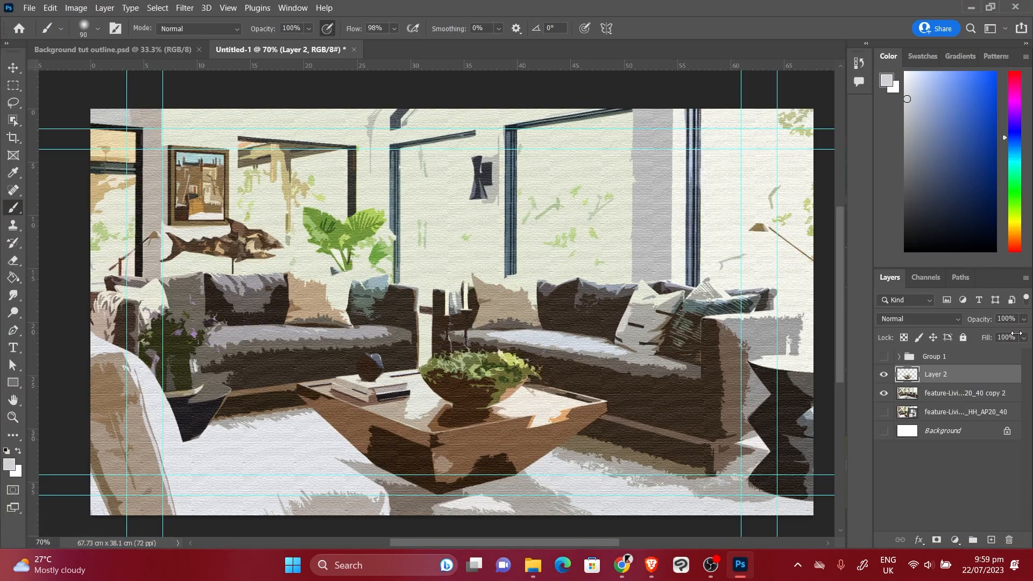
Check the filtered coffee table and room layers separately by switching their visibility off and on
{"action": "left_click", "coordinate": [883, 375]}
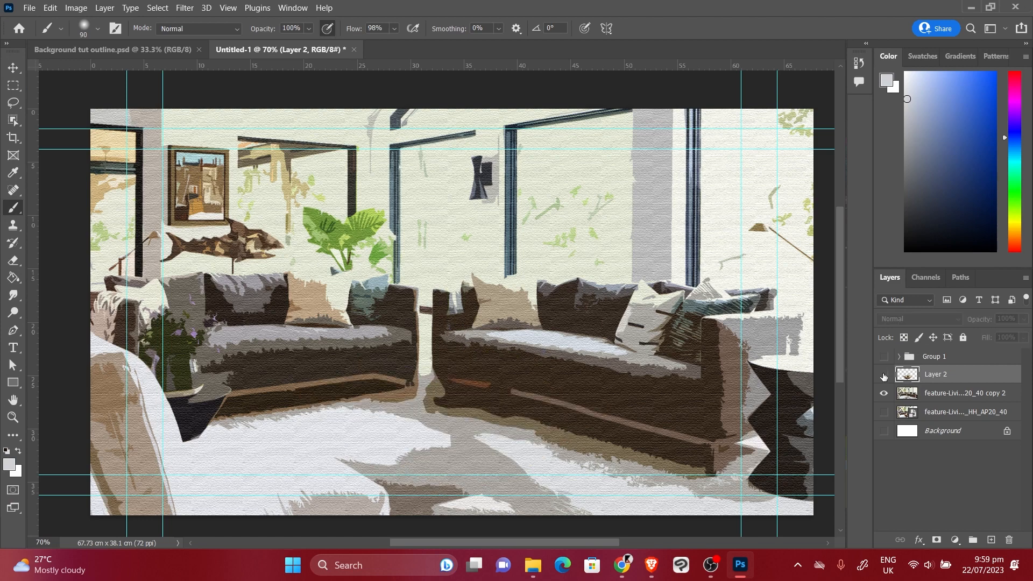
{"action": "left_click", "coordinate": [883, 374]}
{"action": "left_click", "coordinate": [883, 393]}
{"action": "left_click", "coordinate": [883, 393]}
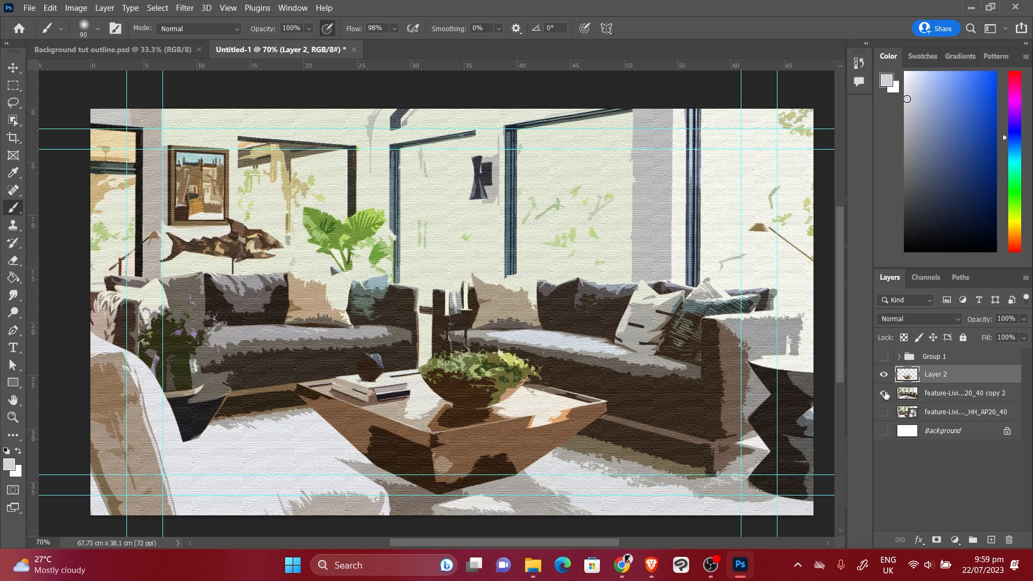
{"action": "left_click", "coordinate": [884, 375]}
{"action": "left_click", "coordinate": [883, 375]}
Add a new layer between the filtered room and the coffee table, and choose the Hard Round brush with pressure-controlled size
{"action": "left_click", "coordinate": [939, 395]}
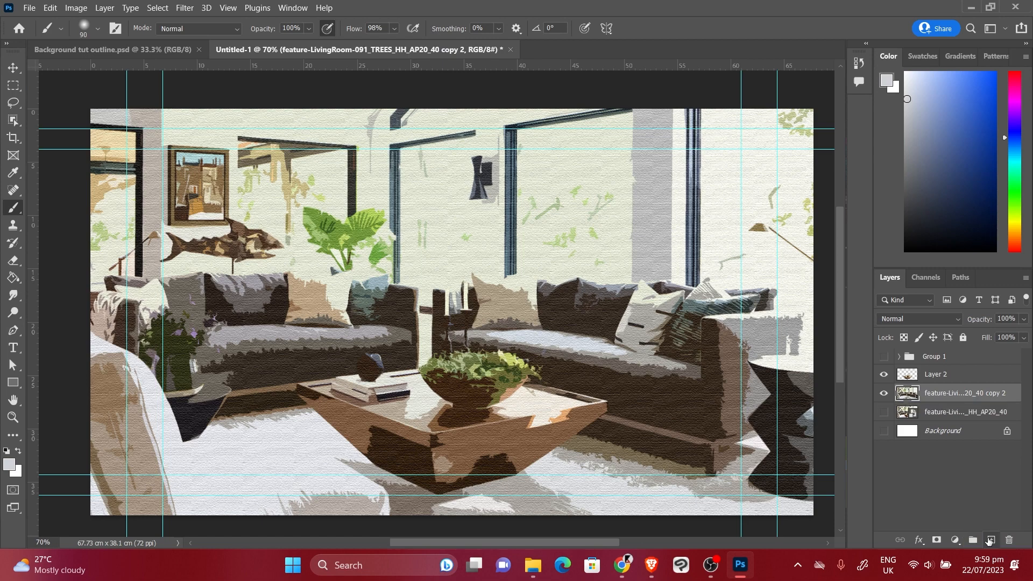
{"action": "left_click", "coordinate": [990, 540]}
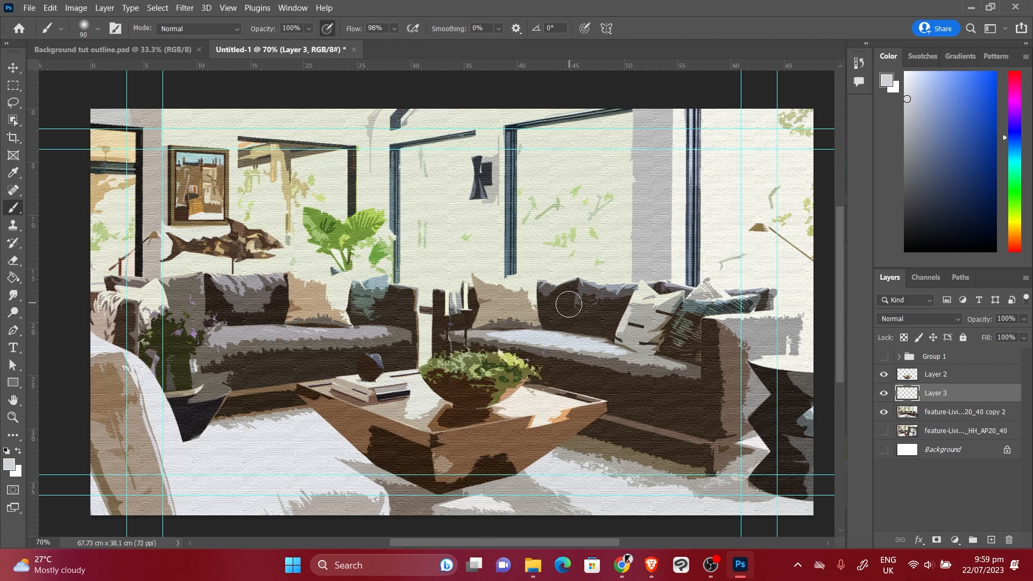
{"action": "key", "text": "bracketleft"}
{"action": "key", "text": "bracketleft"}
{"action": "key", "text": "bracketleft"}
{"action": "right_click", "coordinate": [565, 301]}
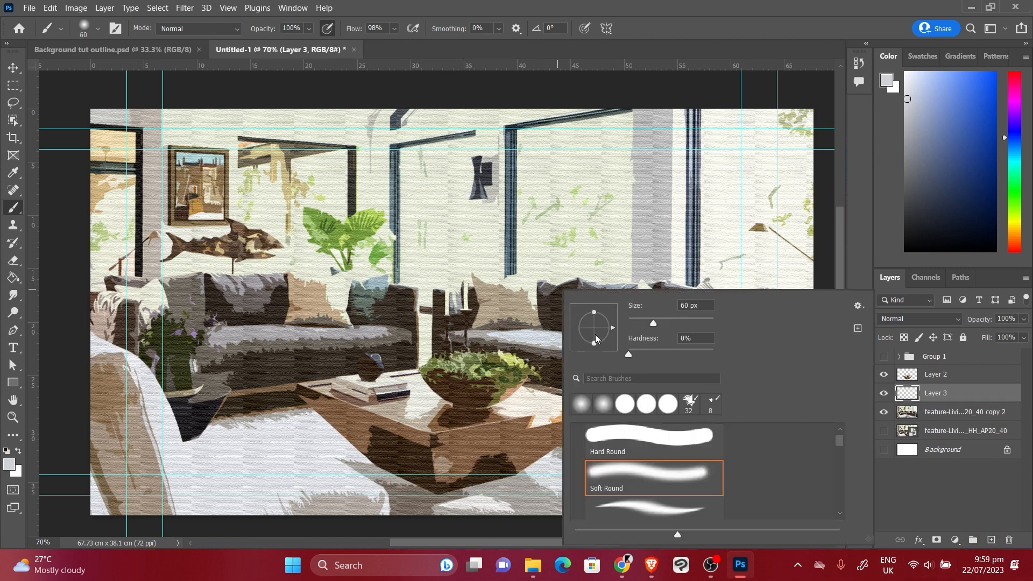
{"action": "left_click", "coordinate": [634, 436]}
{"action": "left_click", "coordinate": [585, 28]}
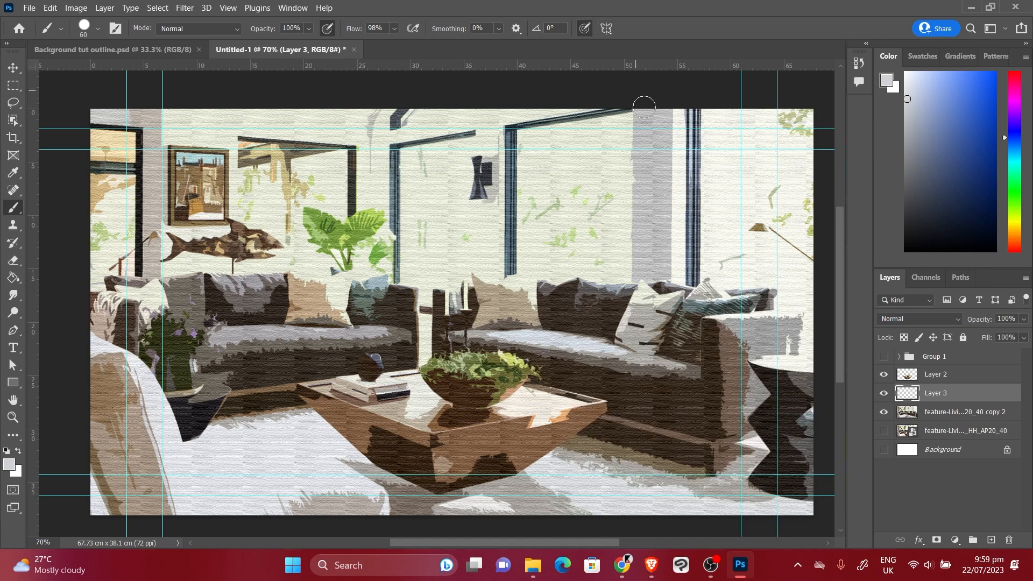
Turn off pressure-controlled opacity, reduce the brush size to 30 px, and reset the colours to default black and white
{"action": "right_click", "coordinate": [574, 206]}
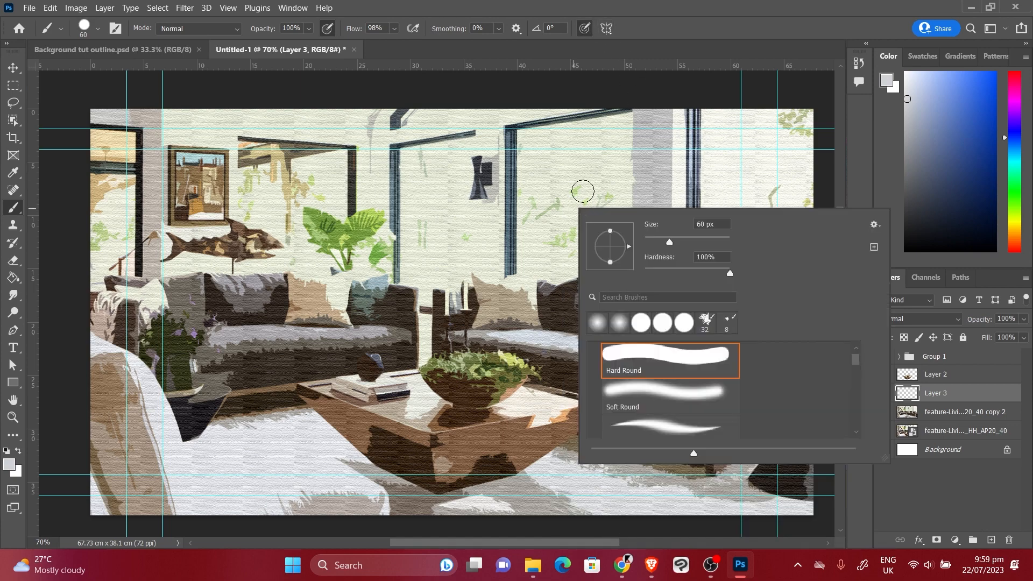
{"action": "left_click", "coordinate": [327, 28]}
{"action": "key", "text": "bracketleft"}
{"action": "key", "text": "bracketleft"}
{"action": "key", "text": "bracketleft"}
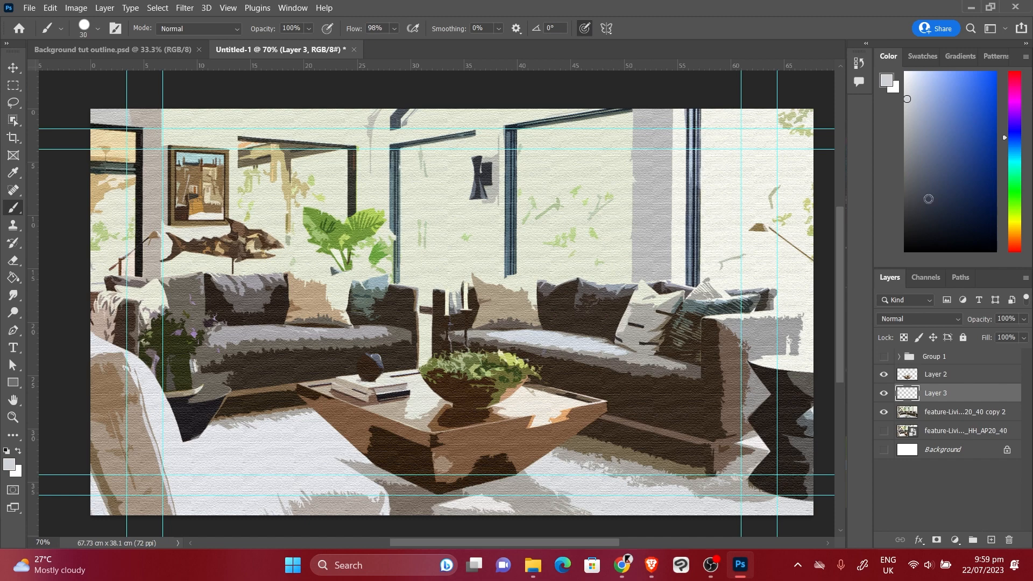
{"action": "key", "text": "d"}
Draw a black stick figure seated on the sofa behind the coffee table, with head, body, legs and arms, undoing stray strokes
{"action": "mouse_move", "coordinate": [578, 269]}
{"action": "left_mouse_down"}
{"action": "mouse_move", "coordinate": [593, 294]}
{"action": "mouse_move", "coordinate": [574, 284]}
{"action": "mouse_move", "coordinate": [603, 342]}
{"action": "mouse_move", "coordinate": [561, 347]}
{"action": "mouse_move", "coordinate": [558, 389]}
{"action": "left_mouse_up"}
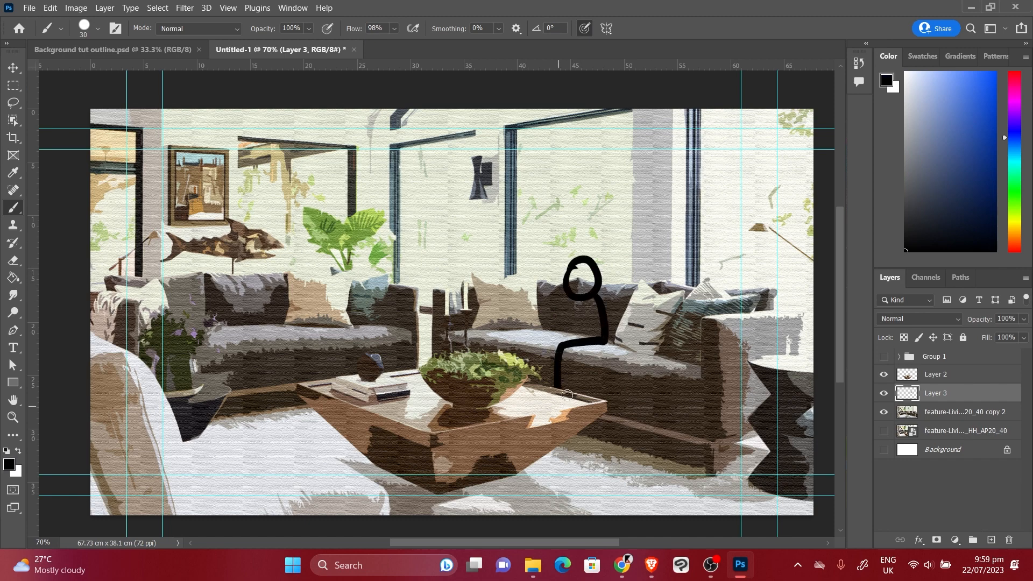
{"action": "left_click_drag", "start_coordinate": [605, 342], "coordinate": [574, 397]}
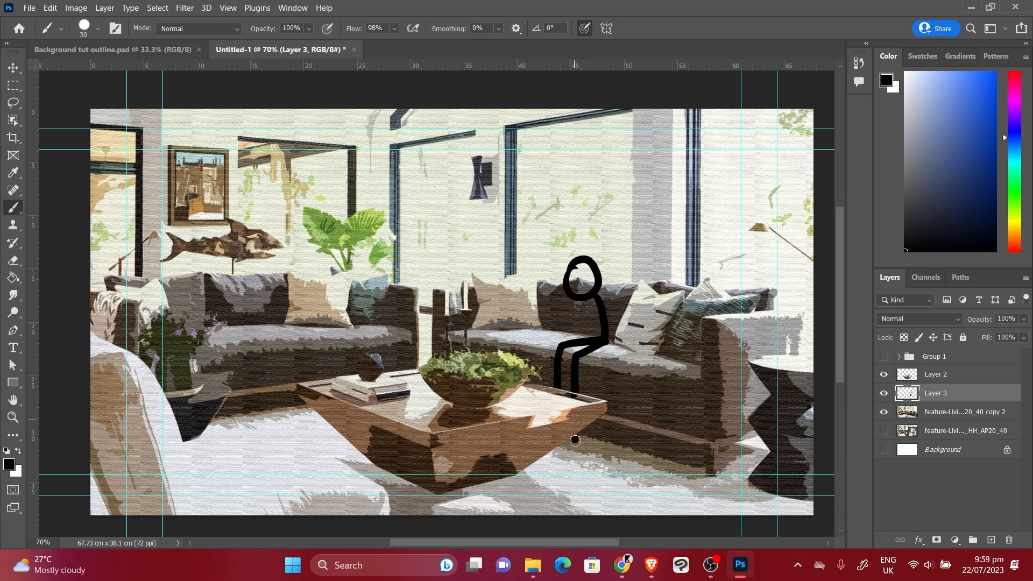
{"action": "left_click_drag", "start_coordinate": [577, 439], "coordinate": [561, 454]}
{"action": "mouse_move", "coordinate": [584, 297]}
{"action": "left_mouse_down"}
{"action": "mouse_move", "coordinate": [588, 318]}
{"action": "mouse_move", "coordinate": [607, 303]}
{"action": "mouse_move", "coordinate": [632, 351]}
{"action": "mouse_move", "coordinate": [606, 355]}
{"action": "mouse_move", "coordinate": [619, 346]}
{"action": "mouse_move", "coordinate": [545, 340]}
{"action": "left_mouse_up"}
{"action": "key", "text": "ctrl+z"}
{"action": "key", "text": "ctrl+z"}
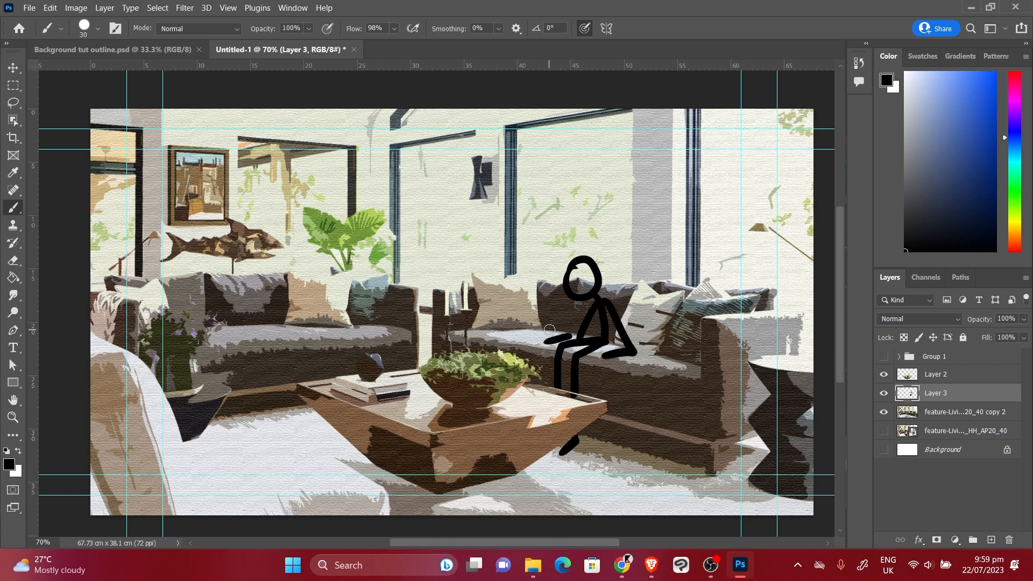
Hide the coffee table layer, complete the stick figure's lower leg and foot, and show the table again
{"action": "left_click", "coordinate": [883, 376]}
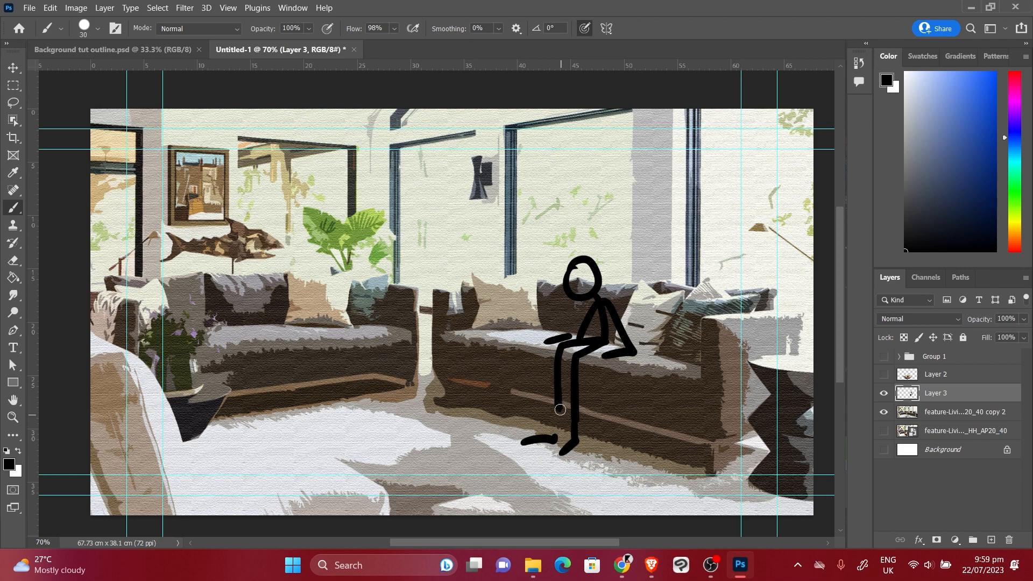
{"action": "left_click_drag", "start_coordinate": [559, 408], "coordinate": [558, 433]}
{"action": "left_click", "coordinate": [883, 376]}
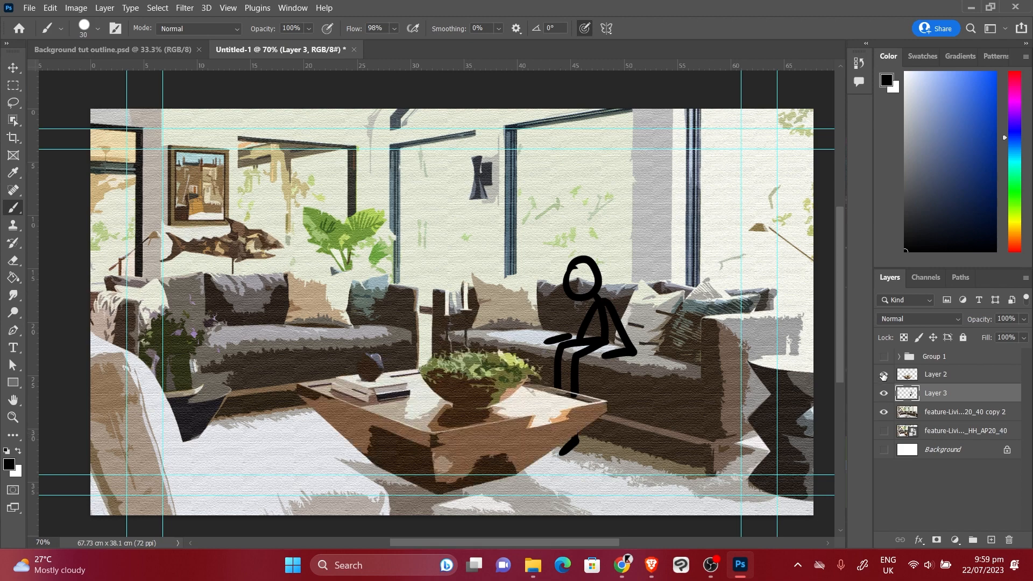
Check how the coffee table overlaps the stick figure's legs by switching the table layer's visibility off and on
{"action": "left_click", "coordinate": [884, 377]}
{"action": "left_click", "coordinate": [883, 376]}
{"action": "left_click", "coordinate": [883, 376]}
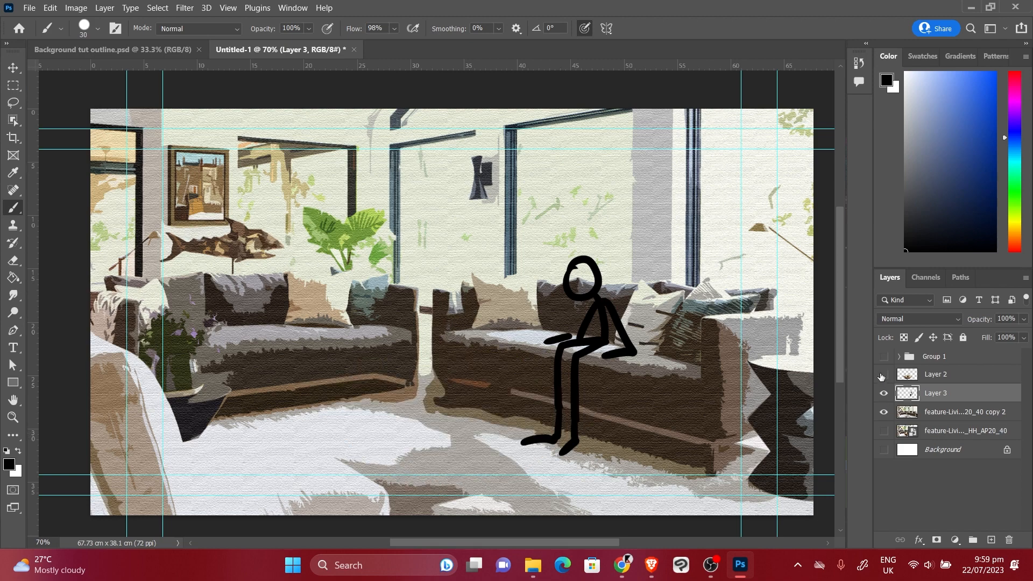
{"action": "left_click", "coordinate": [883, 376]}
{"action": "left_click", "coordinate": [883, 376]}
{"action": "left_click", "coordinate": [883, 376]}
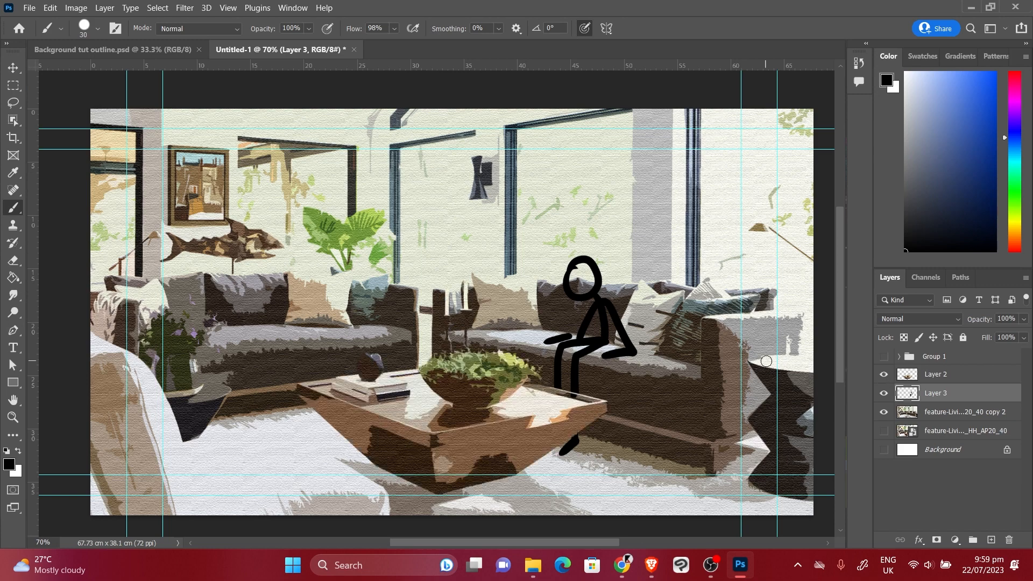
Move the stick figure slightly closer to the plant bowl behind the coffee table, and deselect its layer
{"action": "left_click", "coordinate": [13, 68]}
{"action": "mouse_move", "coordinate": [599, 323]}
{"action": "left_mouse_down"}
{"action": "mouse_move", "coordinate": [726, 325]}
{"action": "mouse_move", "coordinate": [565, 328]}
{"action": "mouse_move", "coordinate": [680, 327]}
{"action": "mouse_move", "coordinate": [592, 325]}
{"action": "left_mouse_up"}
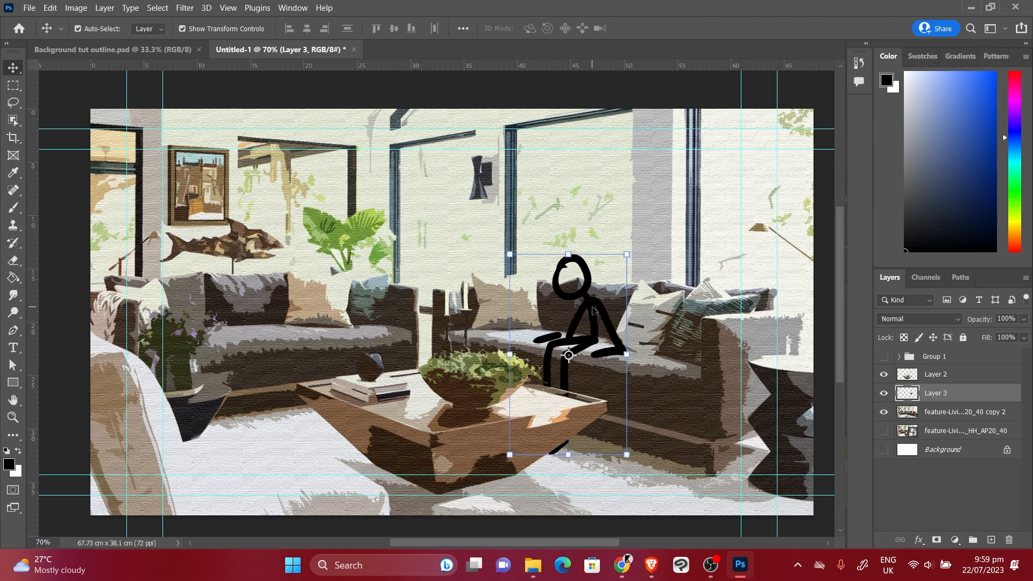
{"action": "scroll", "coordinate": [532, 229], "scroll_direction": "down", "scroll_amount": 2}
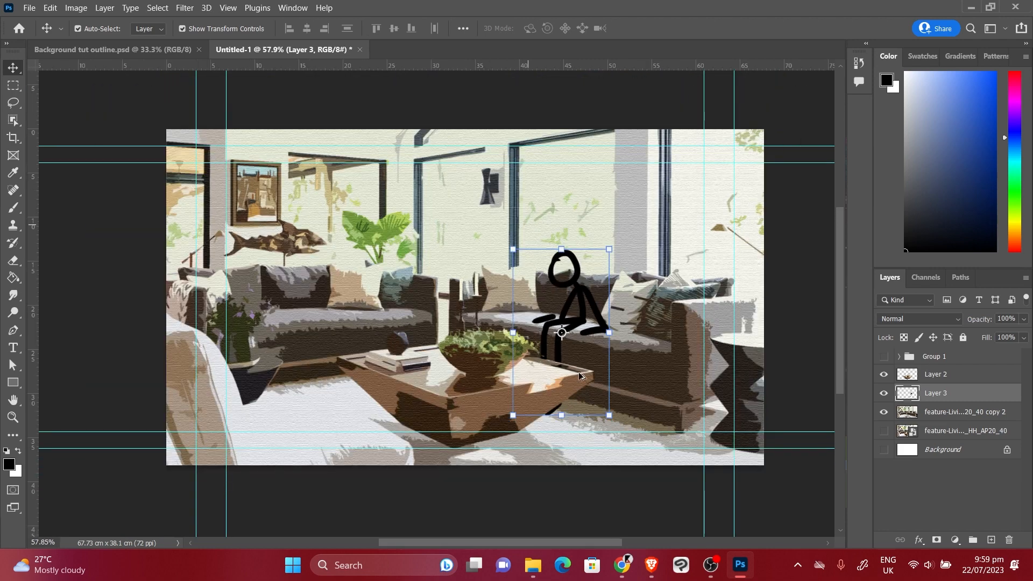
{"action": "scroll", "coordinate": [570, 371], "scroll_direction": "down", "scroll_amount": 1}
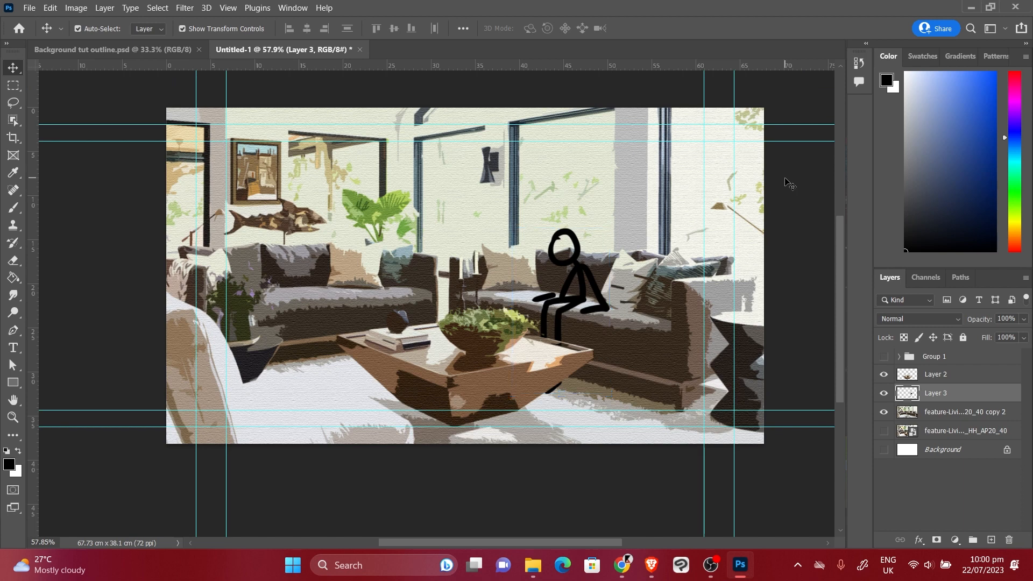
{"action": "left_click", "coordinate": [789, 183]}
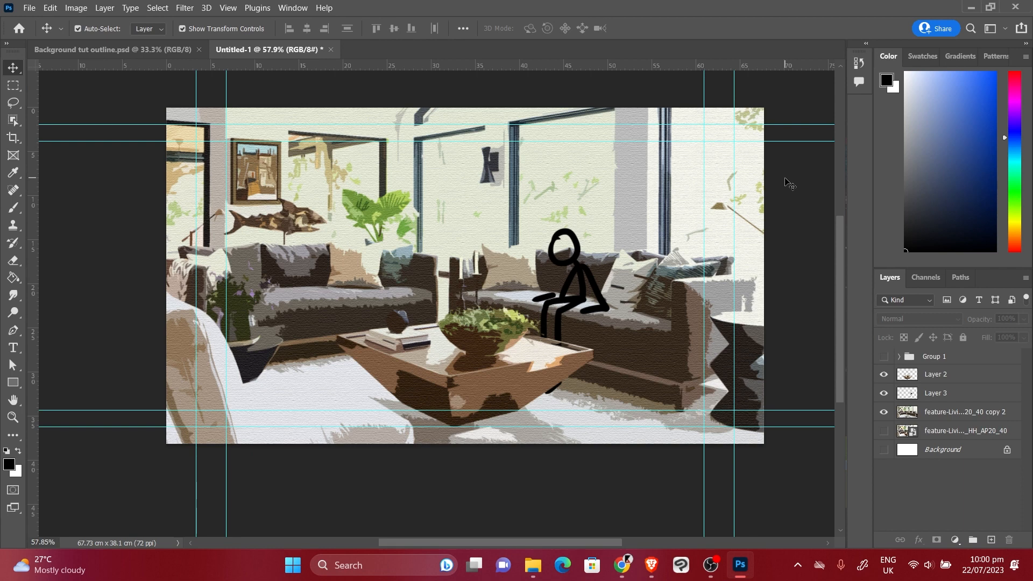
{"action": "scroll", "coordinate": [498, 203], "scroll_direction": "up", "scroll_amount": 3}
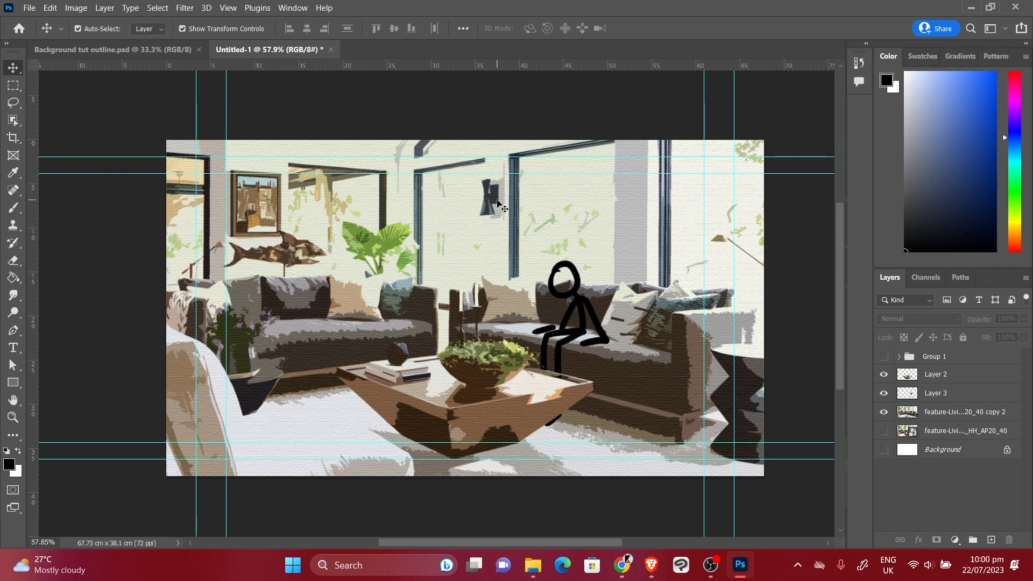
{"action": "scroll", "coordinate": [498, 203], "scroll_direction": "down", "scroll_amount": 1}
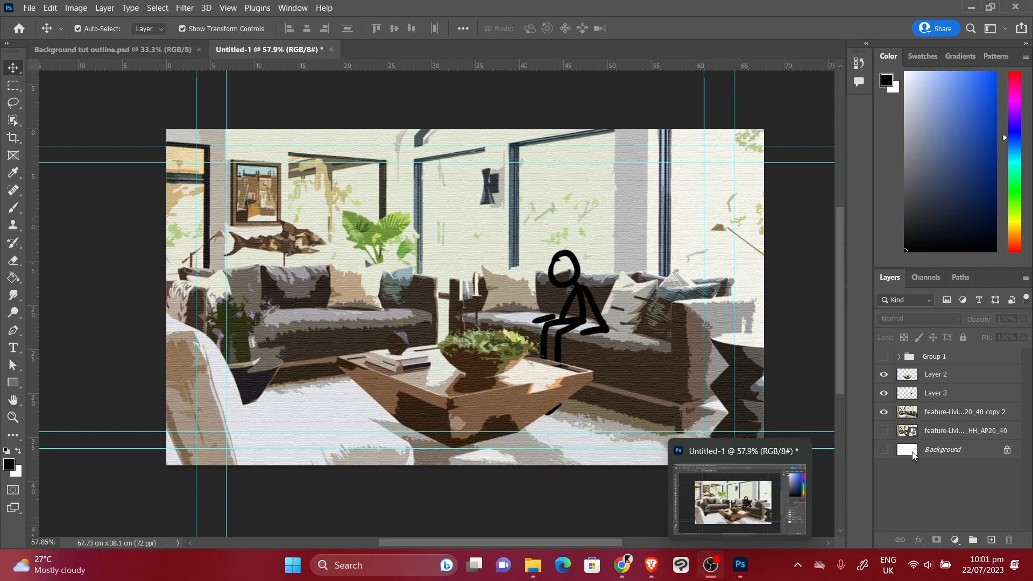